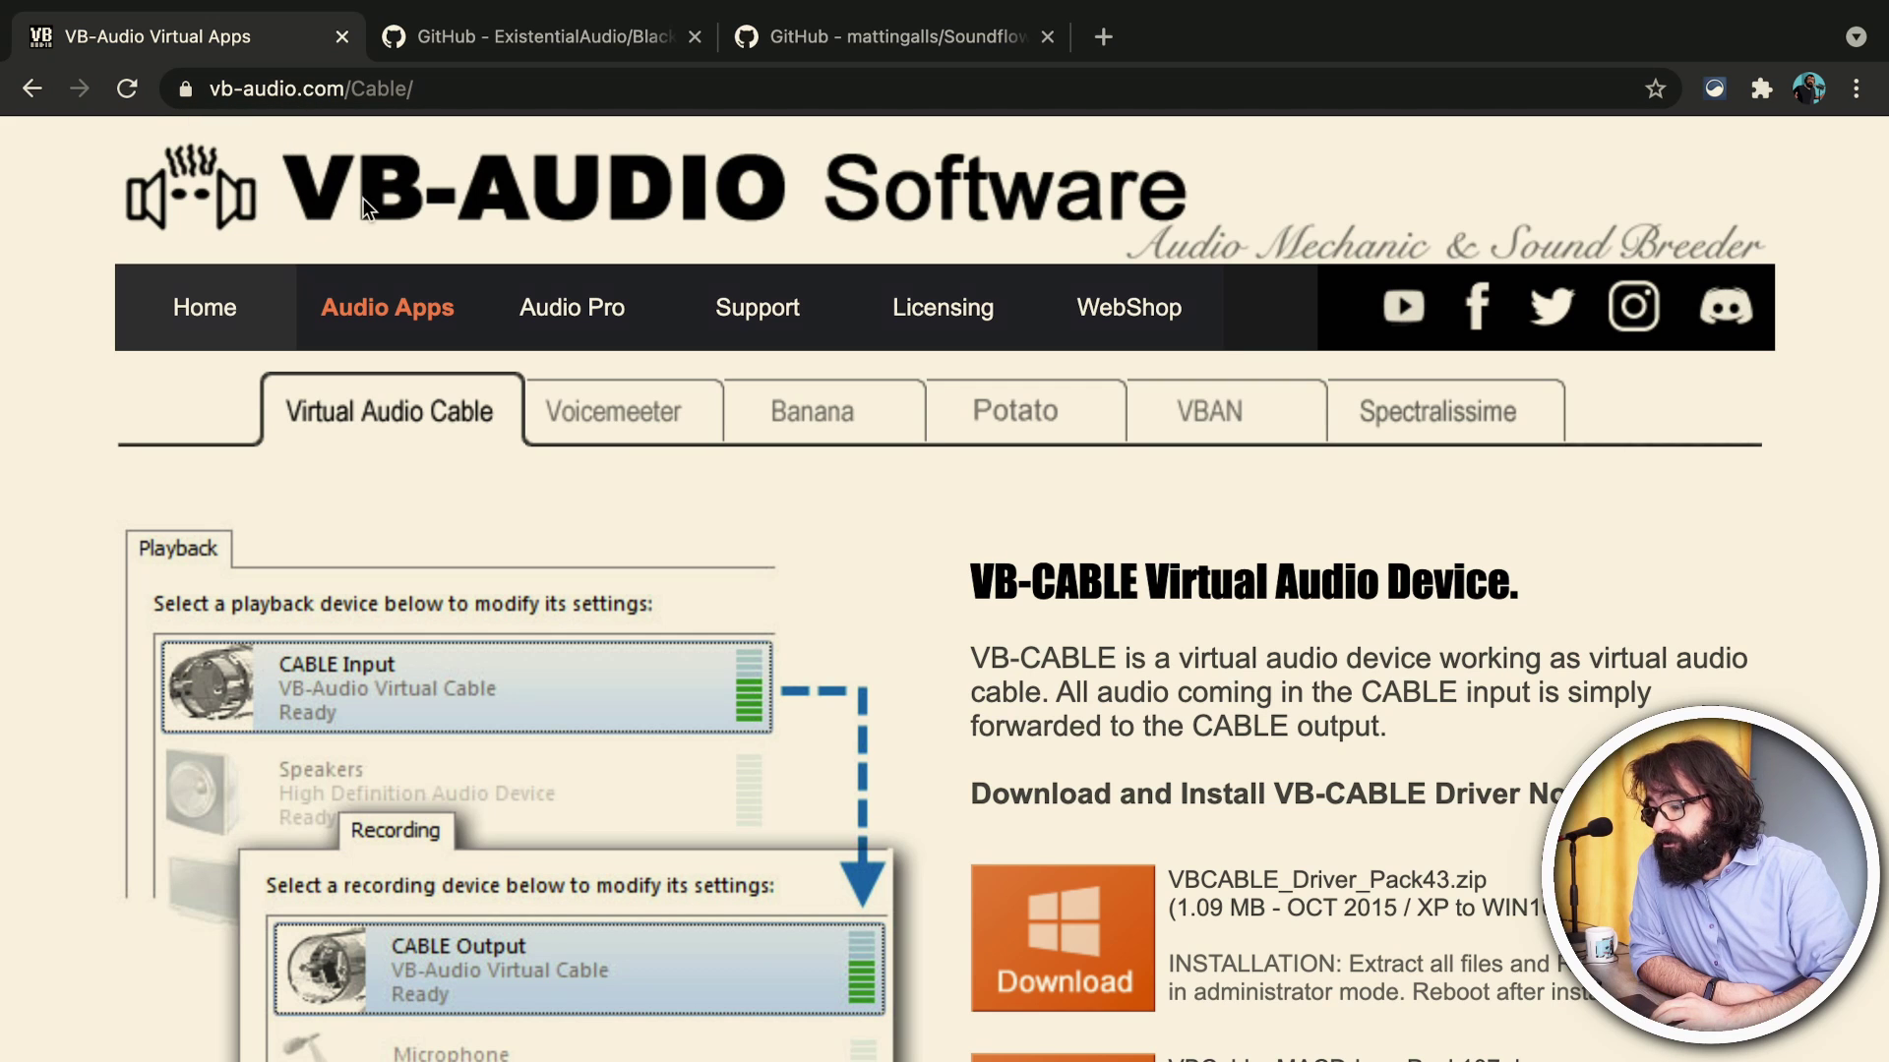
Review the VB-Cable driver downloads and the BlackHole and Soundflower GitHub pages, returning to the VB-Cable Mac download.
scroll(1171, 580, down, 3)
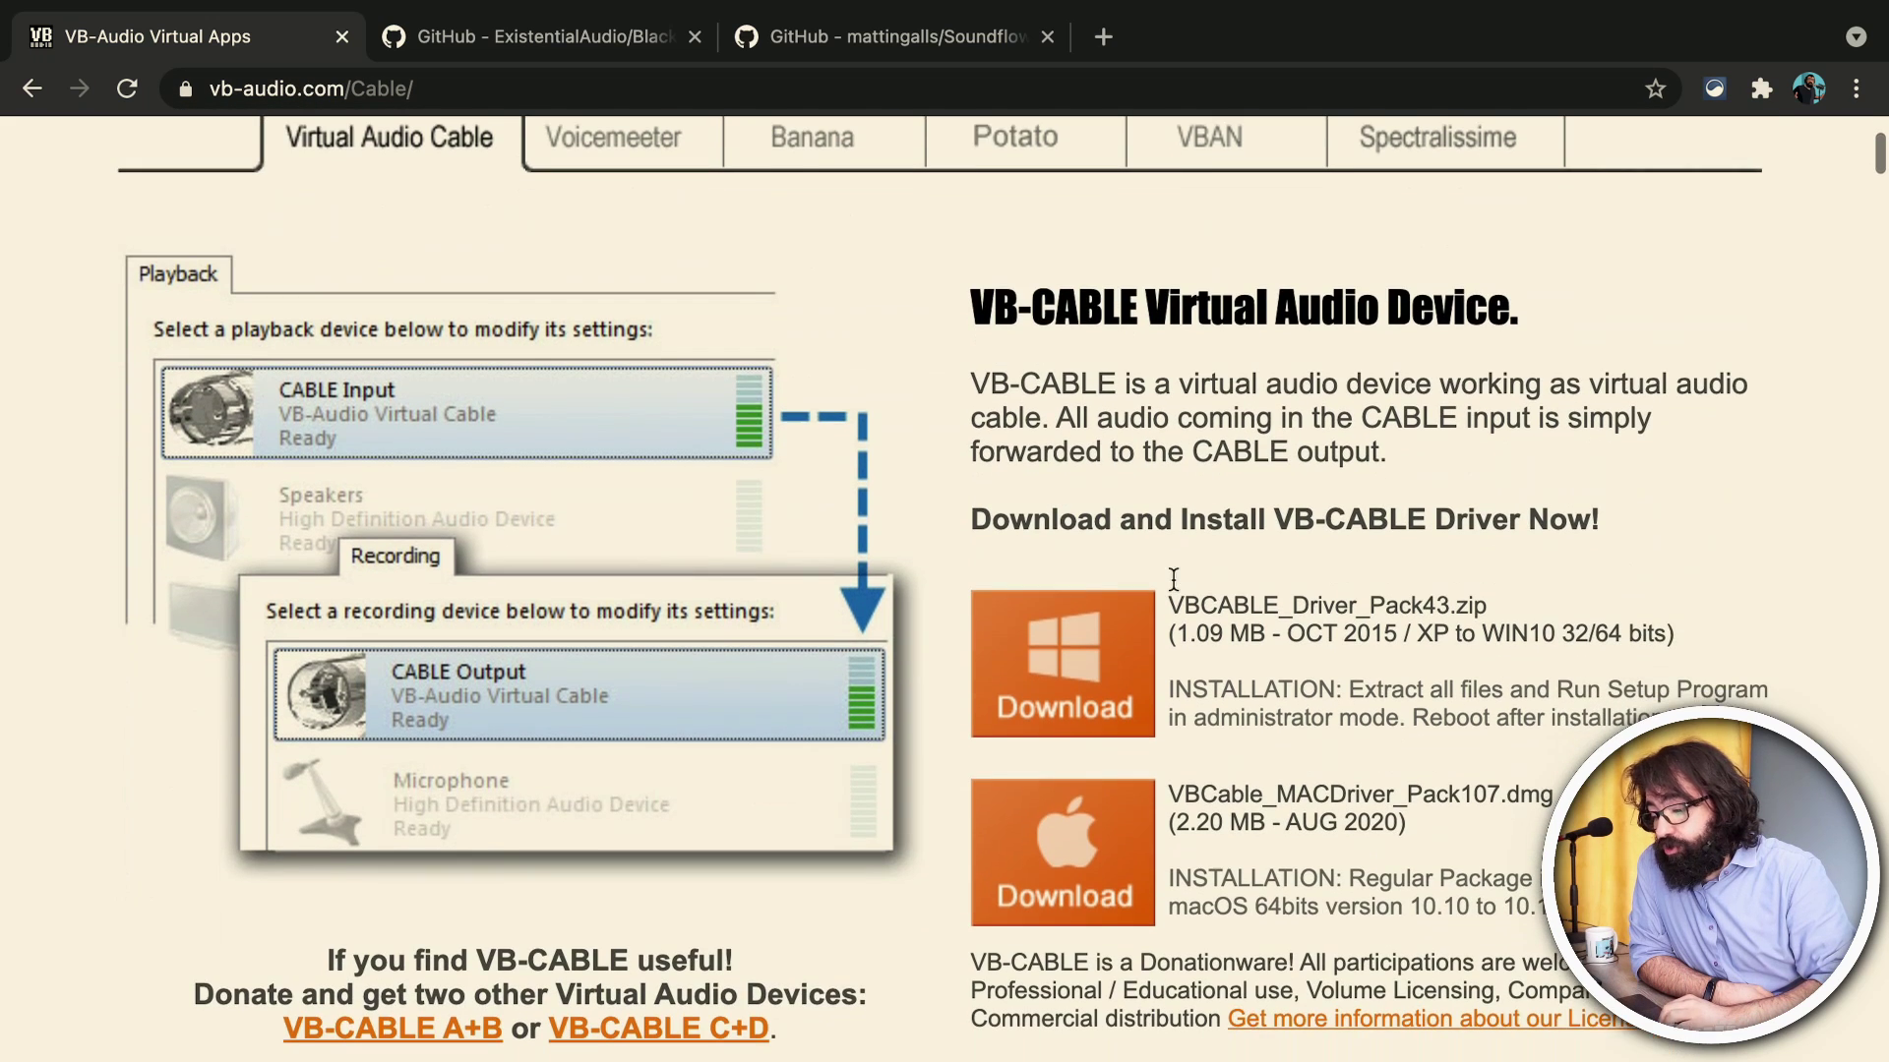
scroll(1179, 885, down, 1)
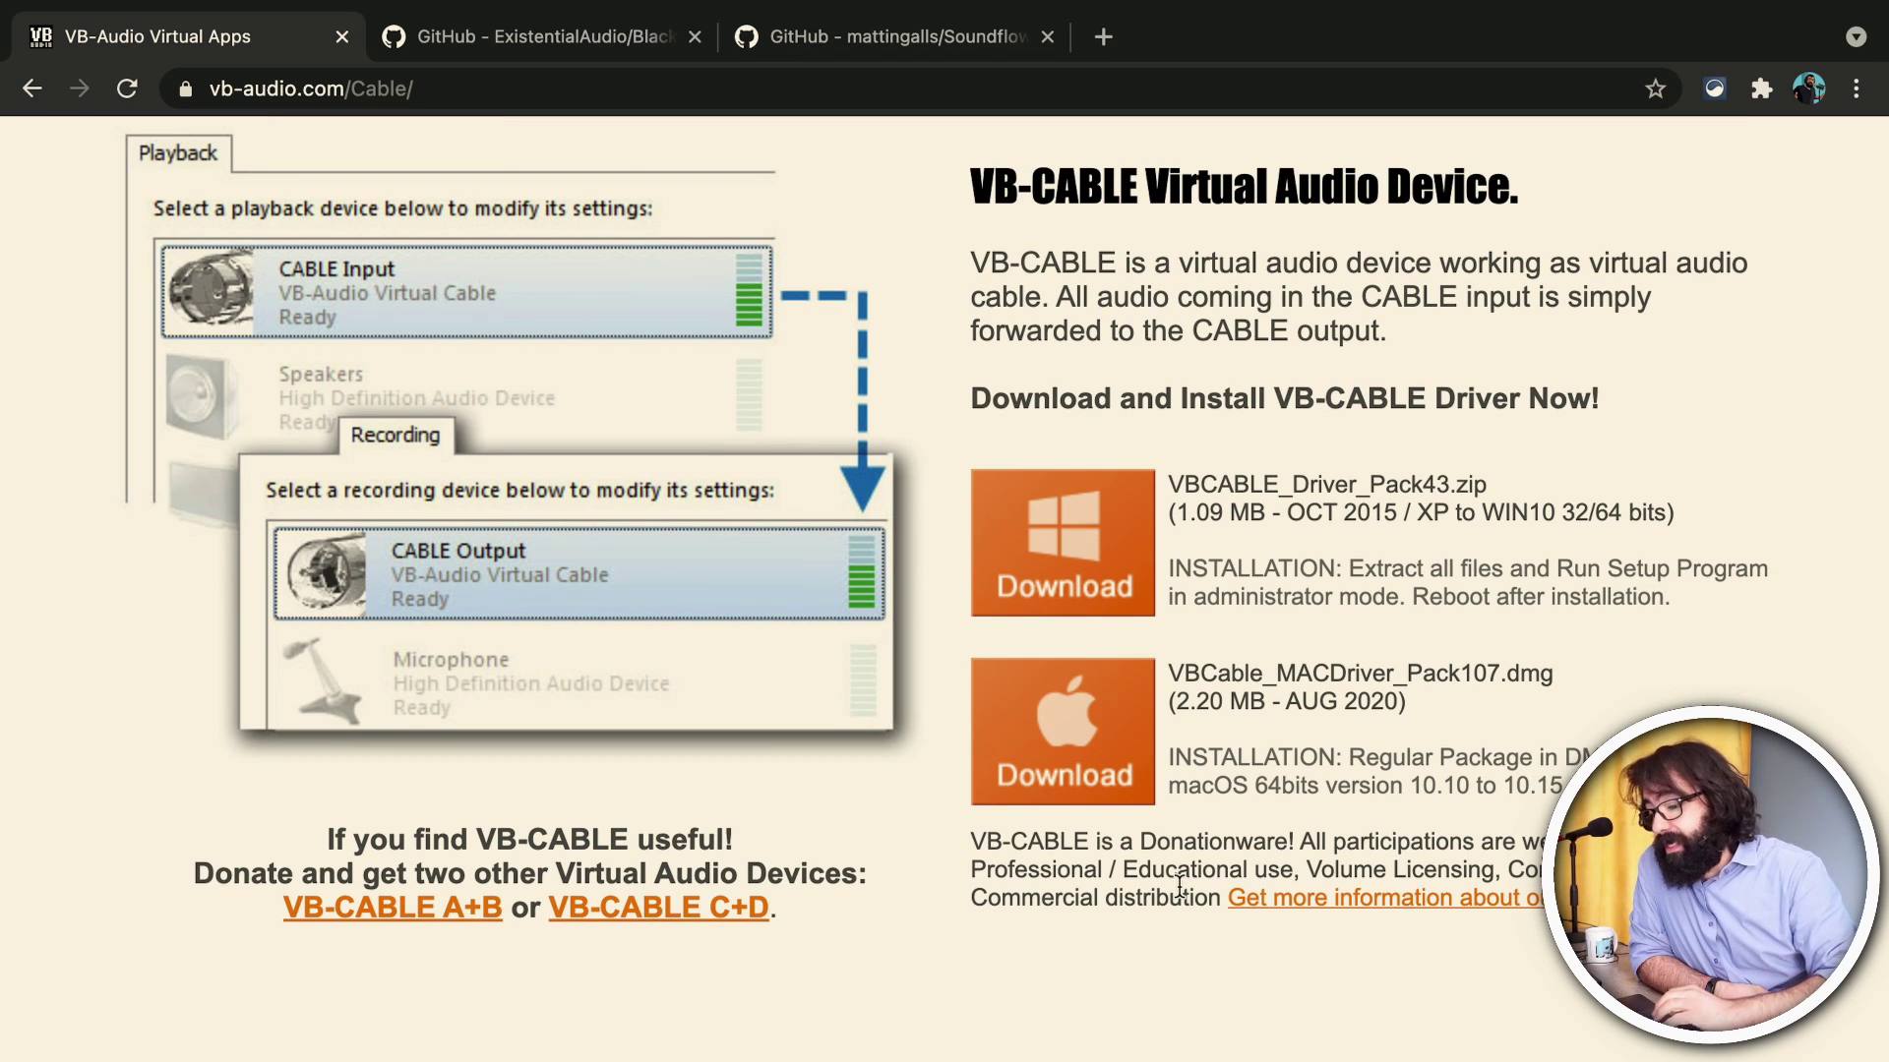
click(505, 47)
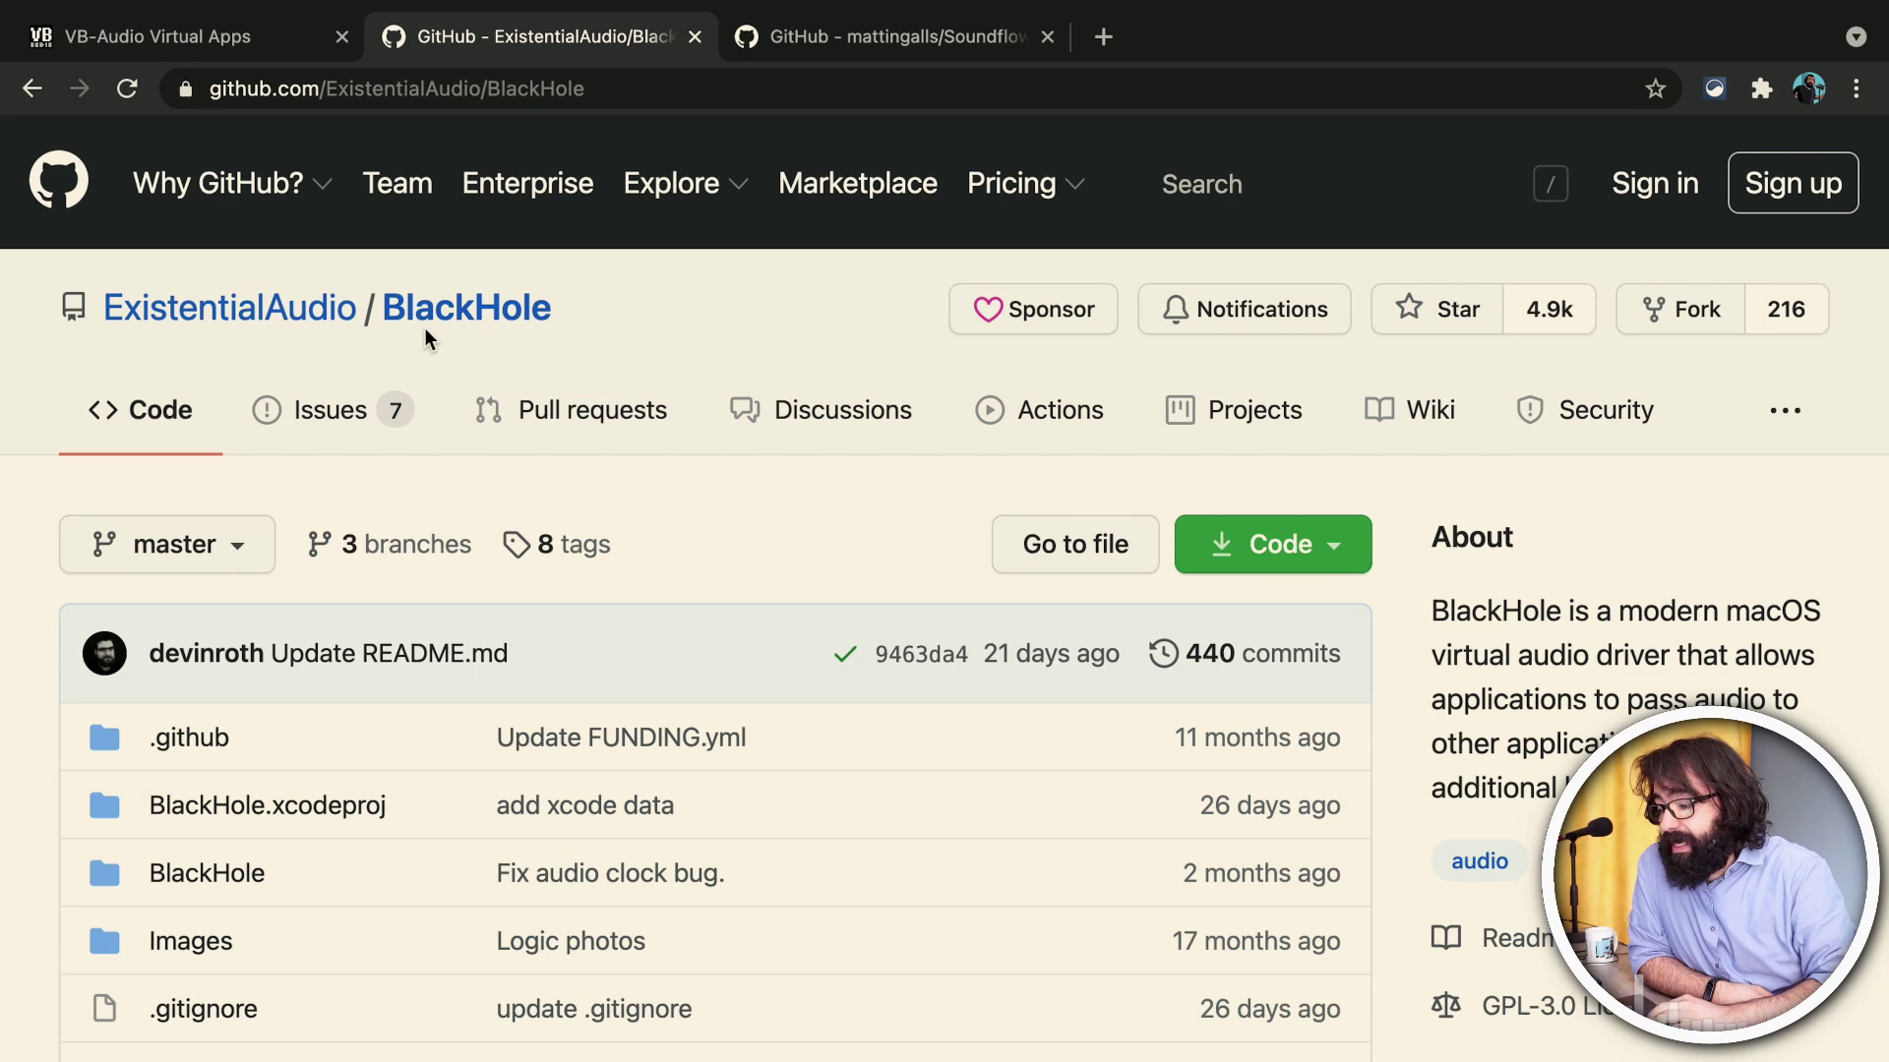
click(841, 57)
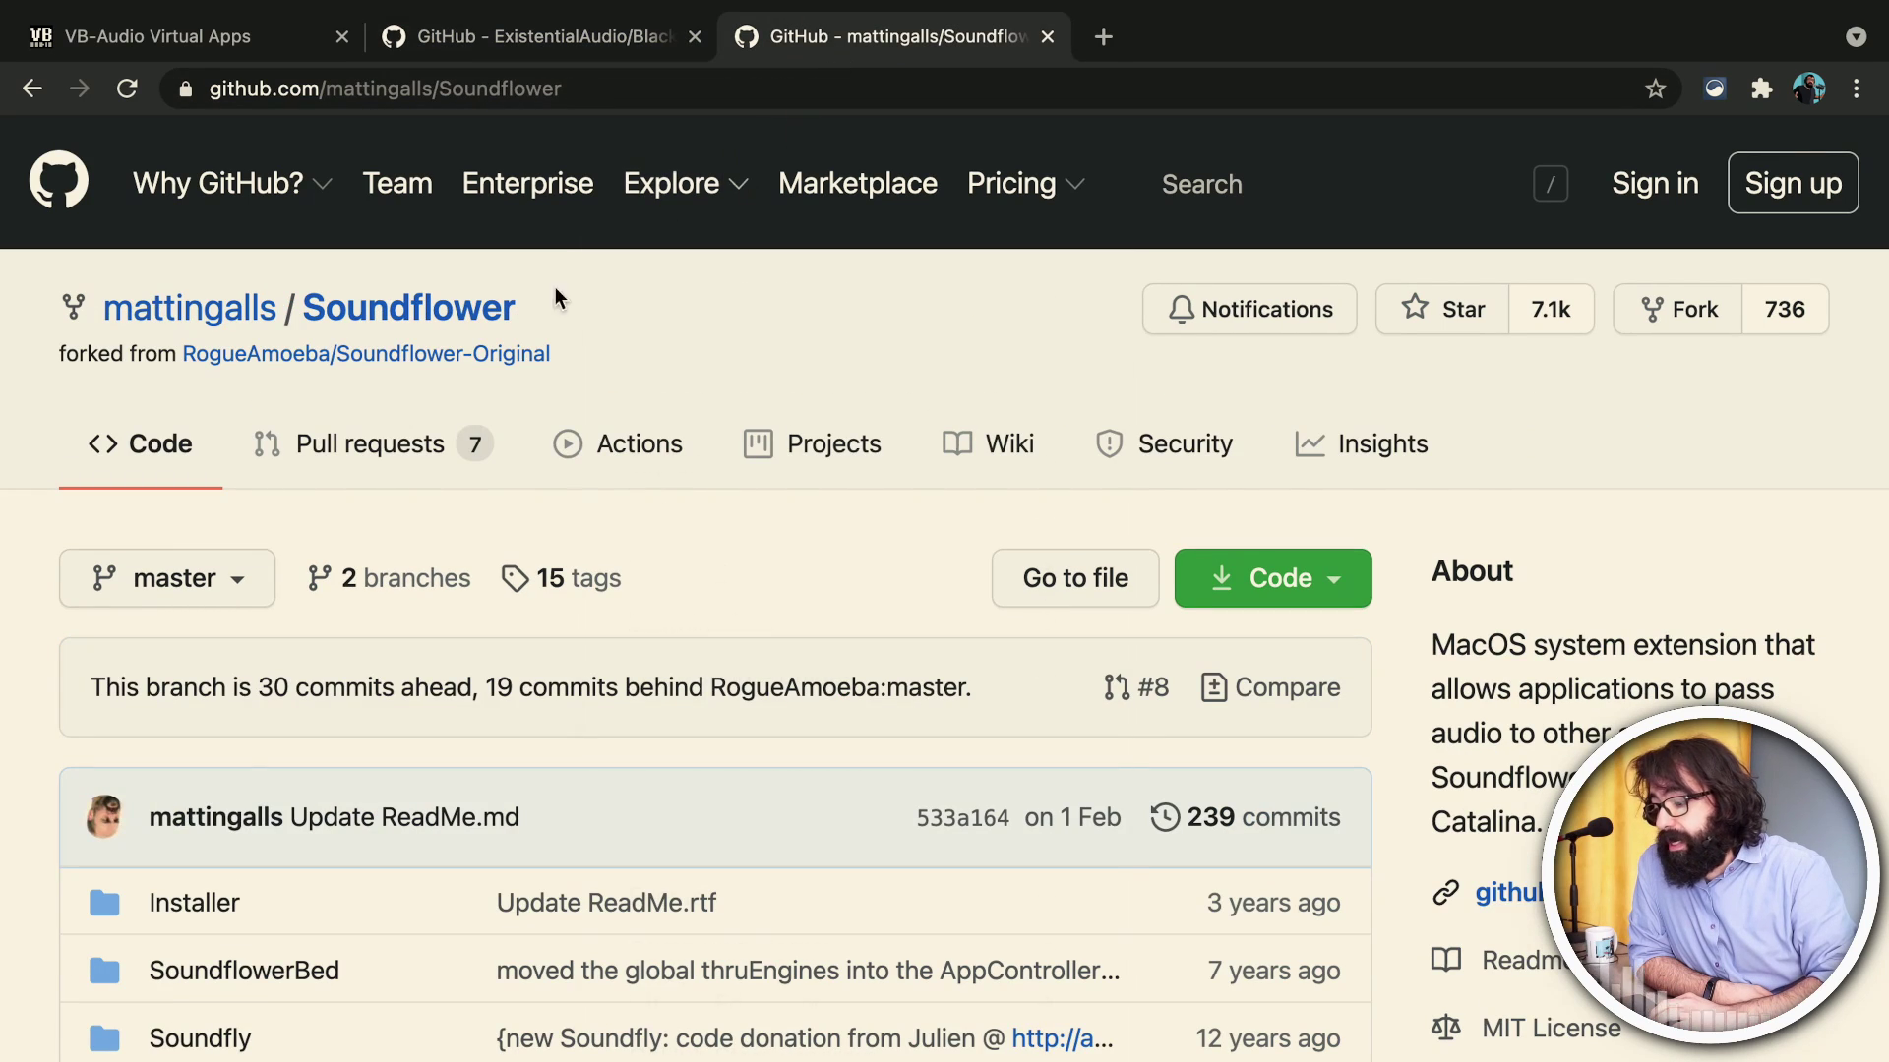
click(275, 40)
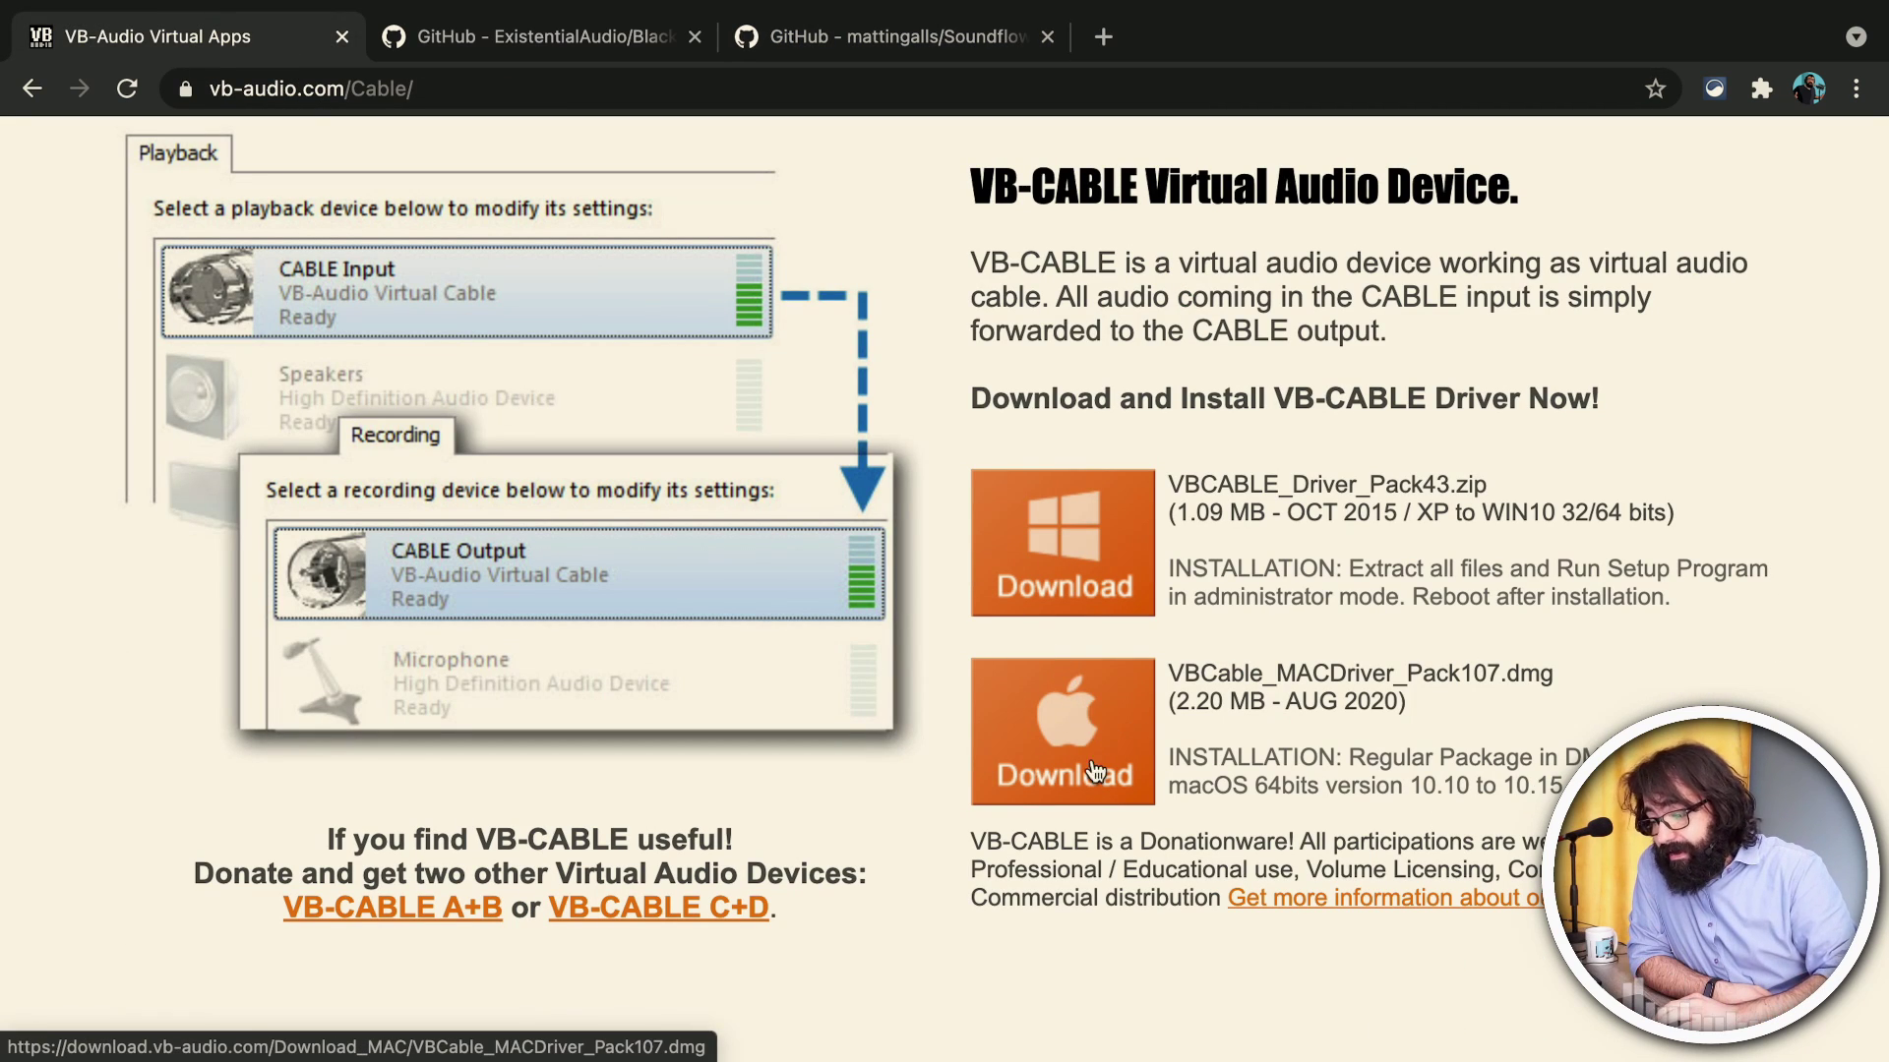
Switch to OBS and set the Mac's sound output to VB-Cable.
key(ctrl+Left)
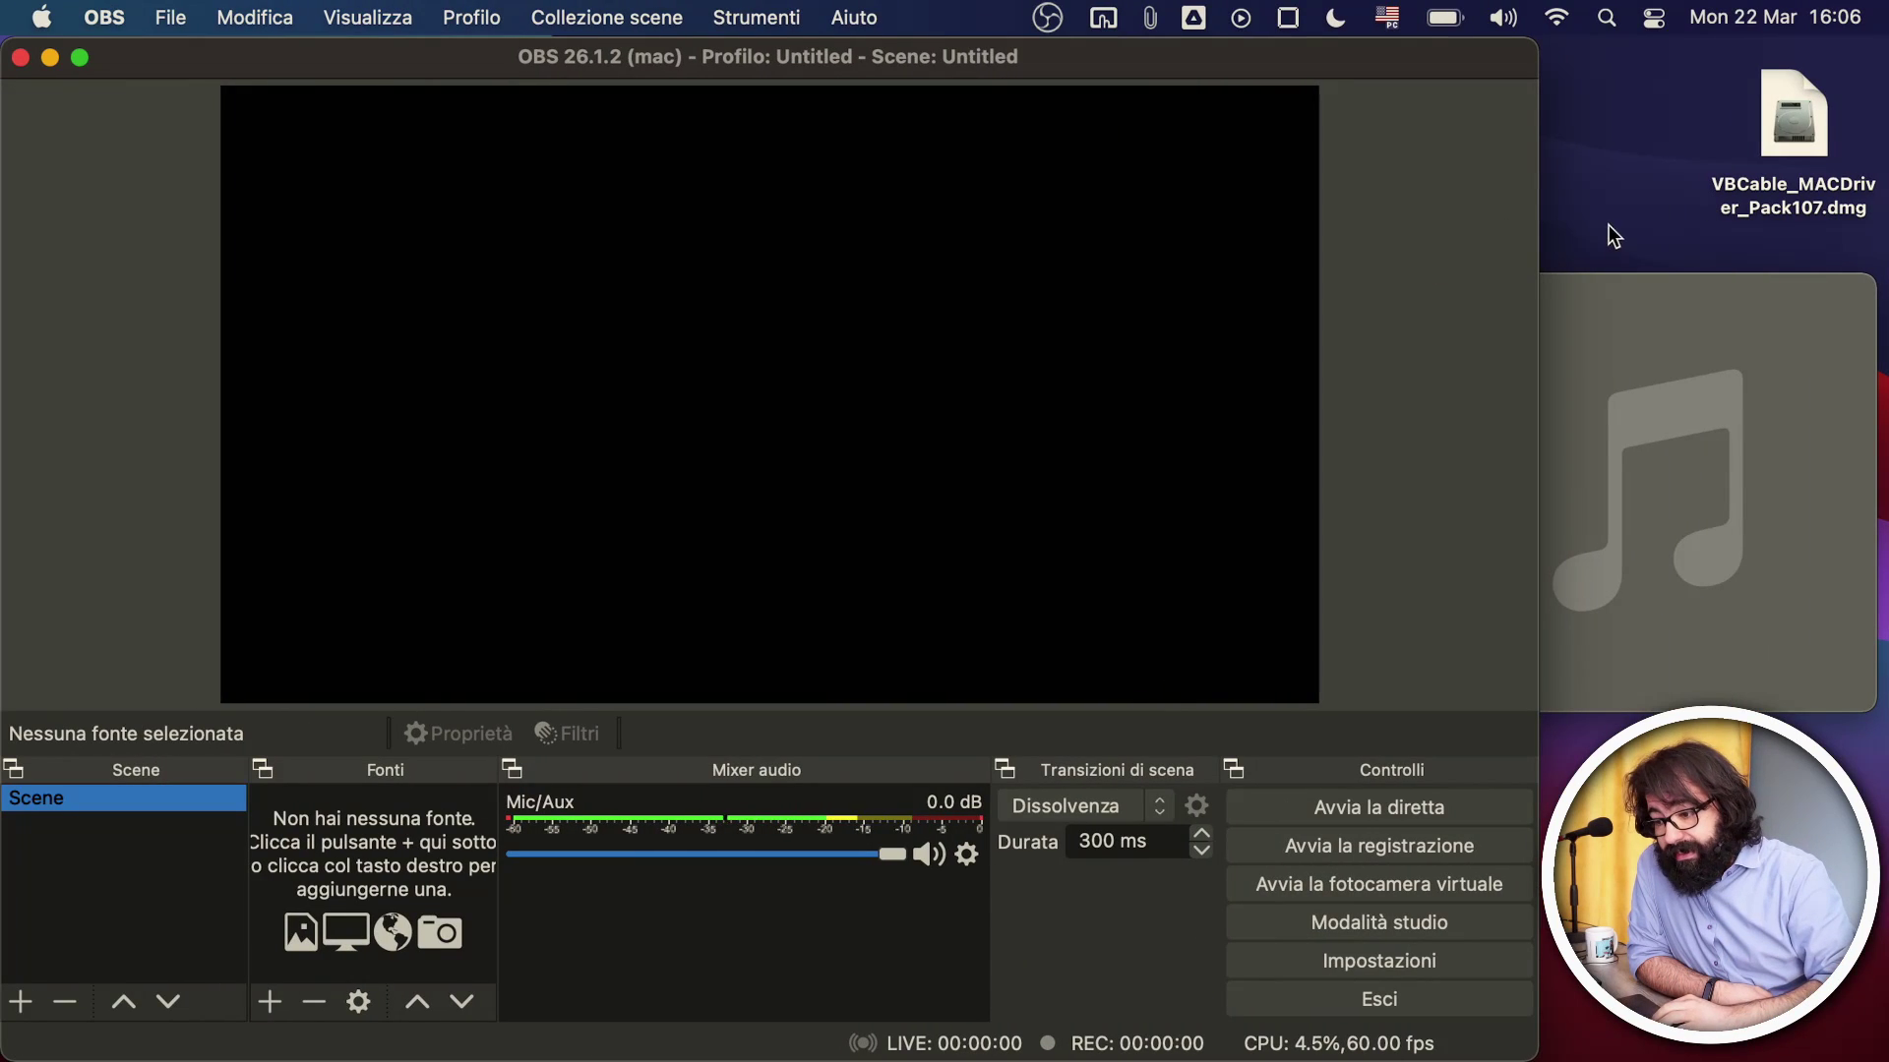
click(1505, 20)
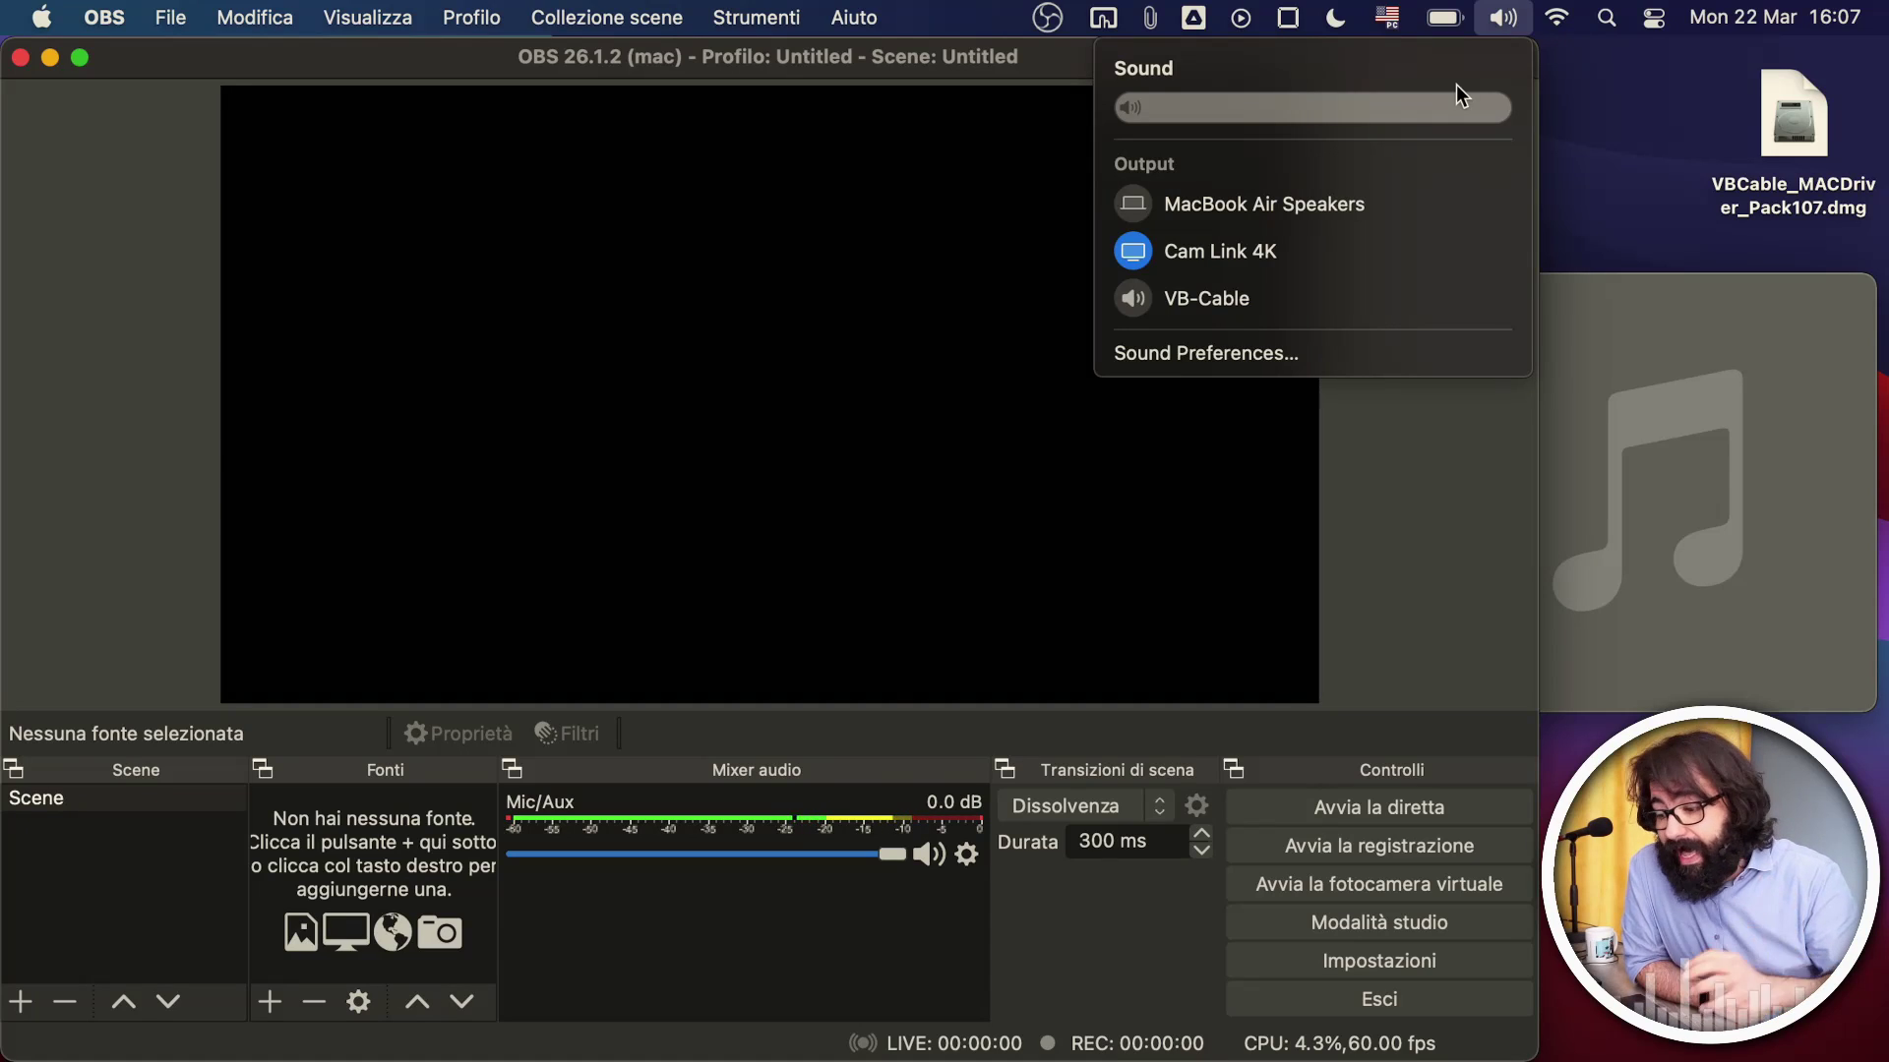
click(1212, 298)
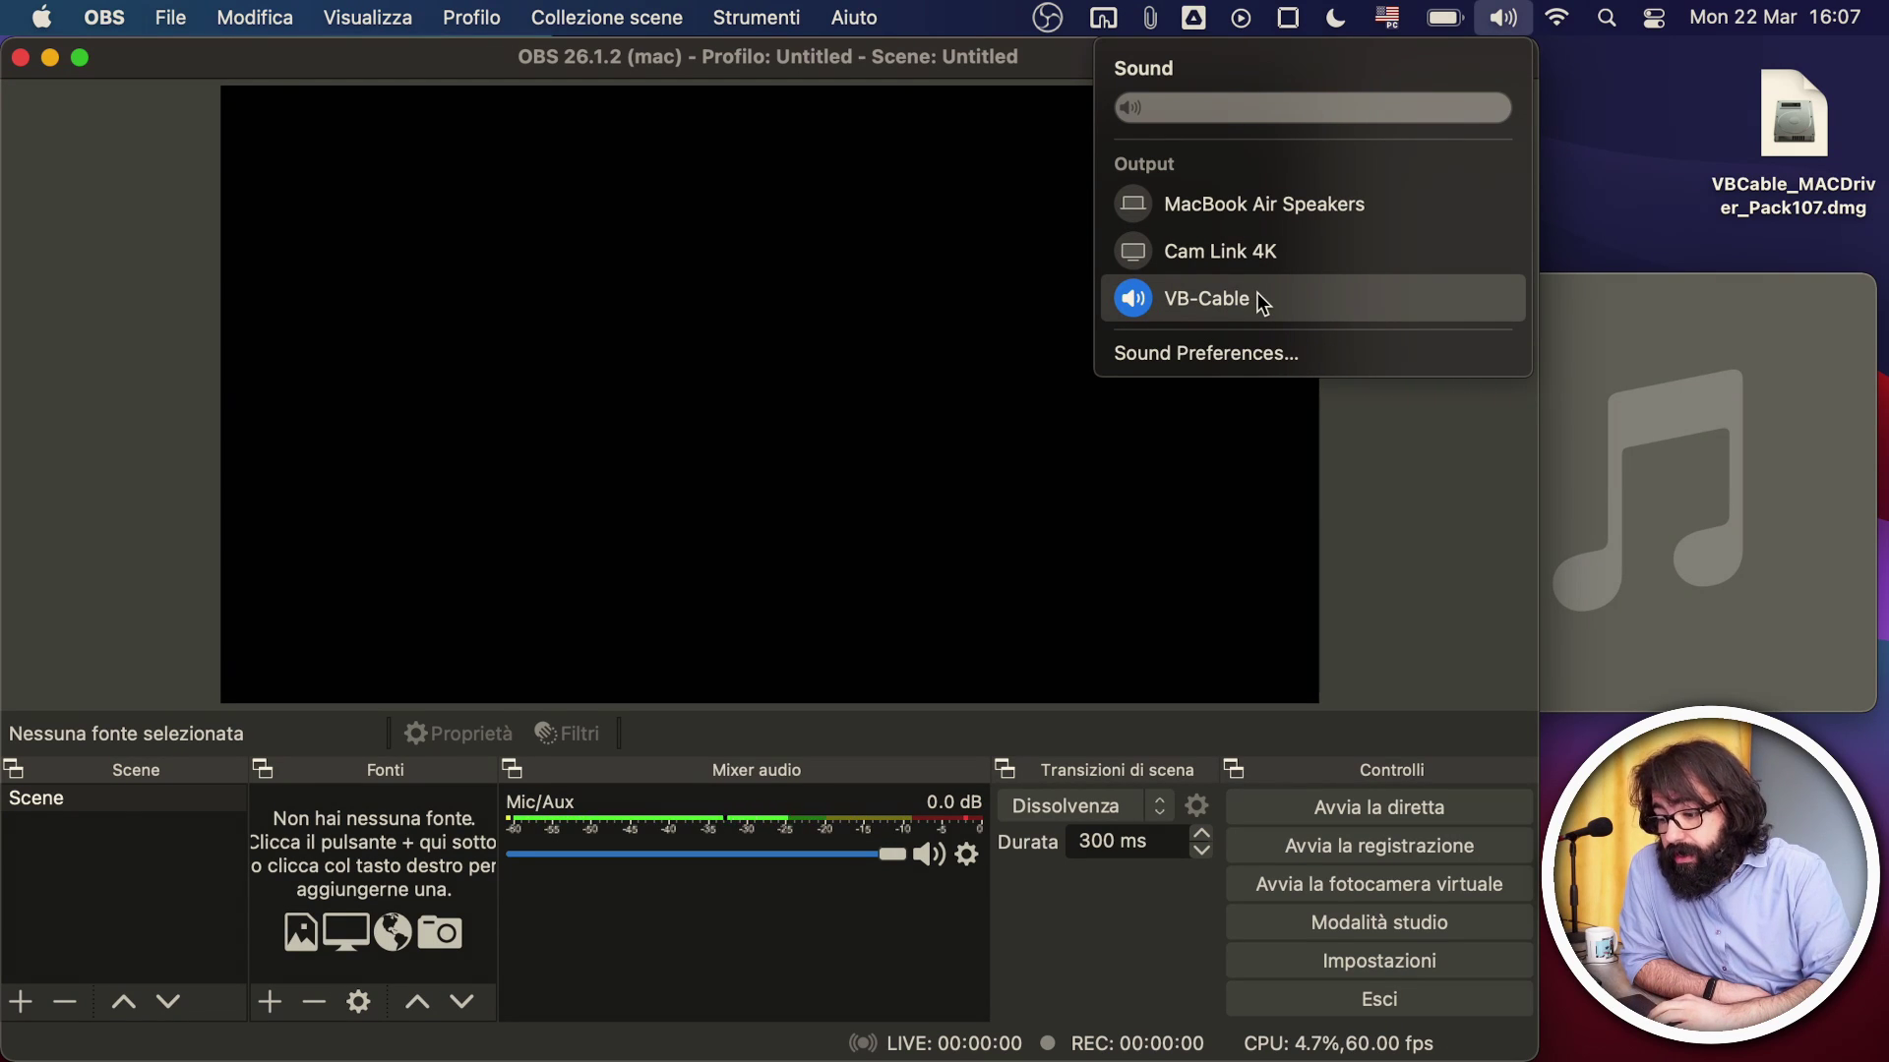
Play the track briefly in Music to test the output, pause it, and check the list of sound output devices.
click(1595, 315)
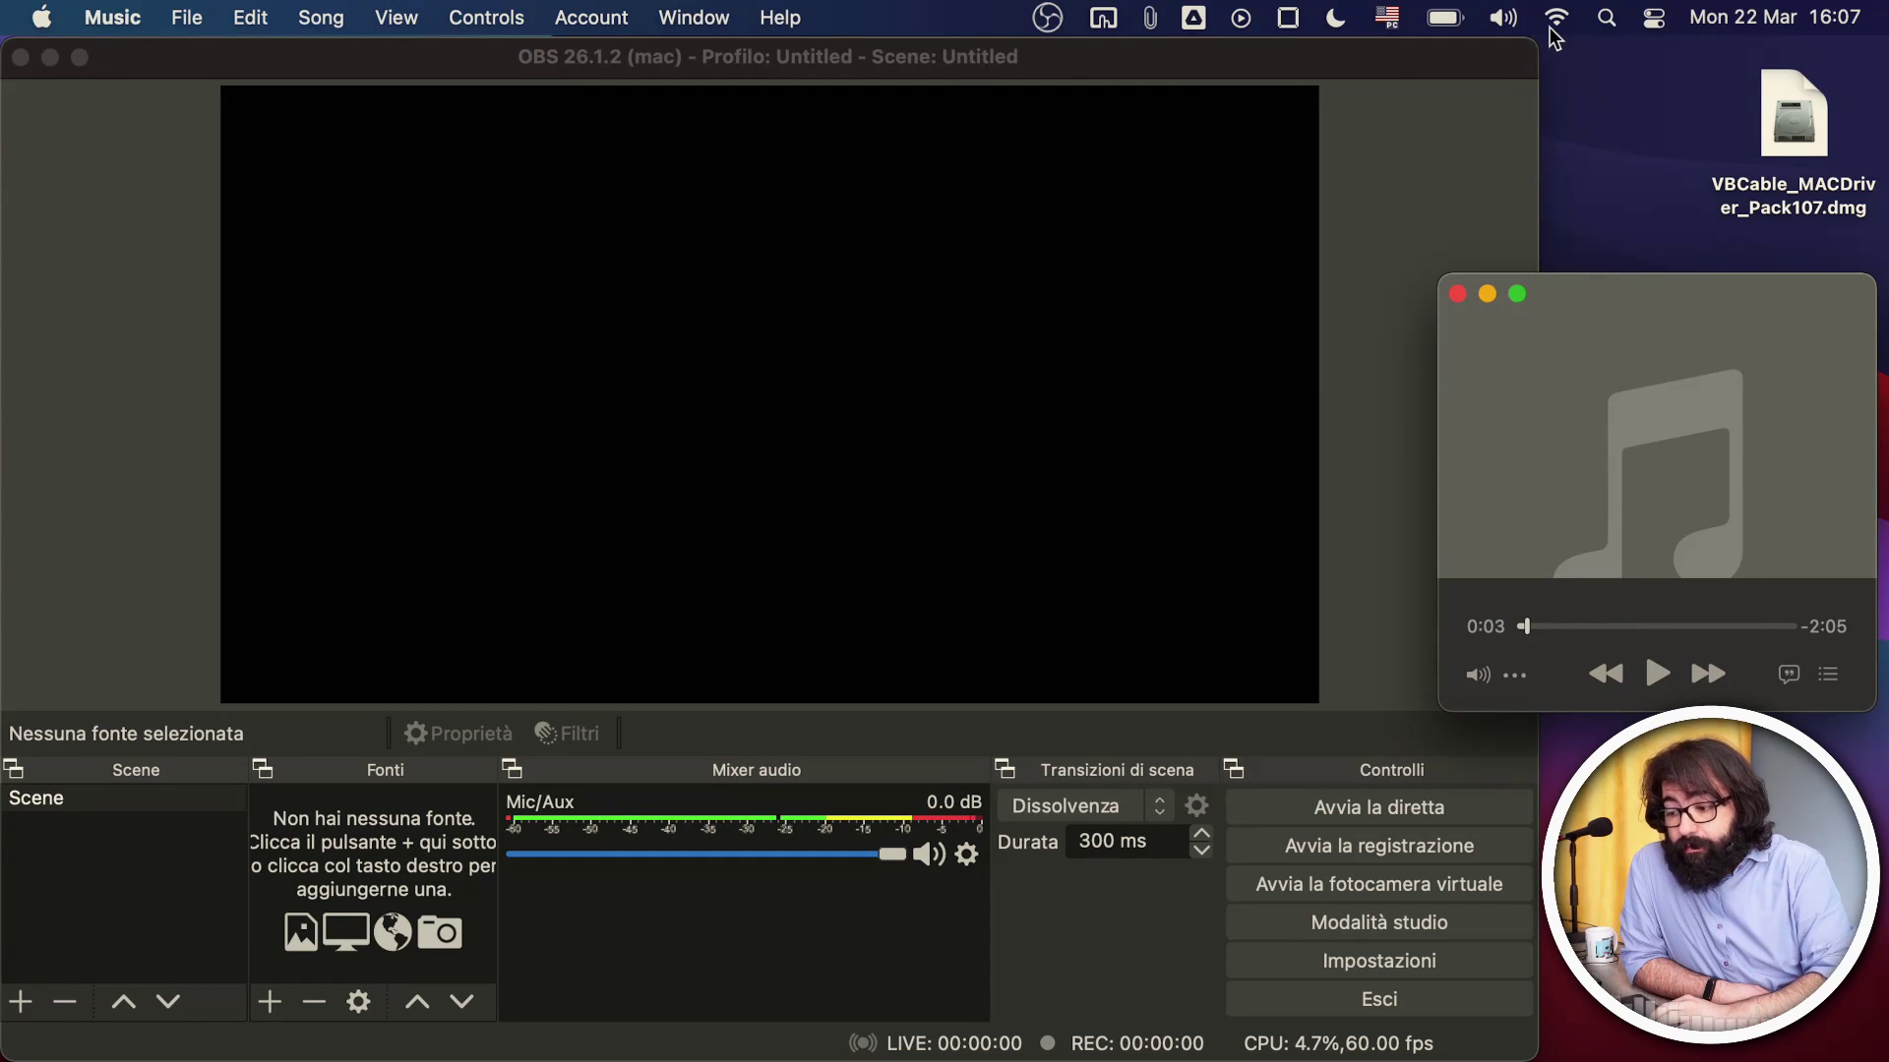
click(1657, 678)
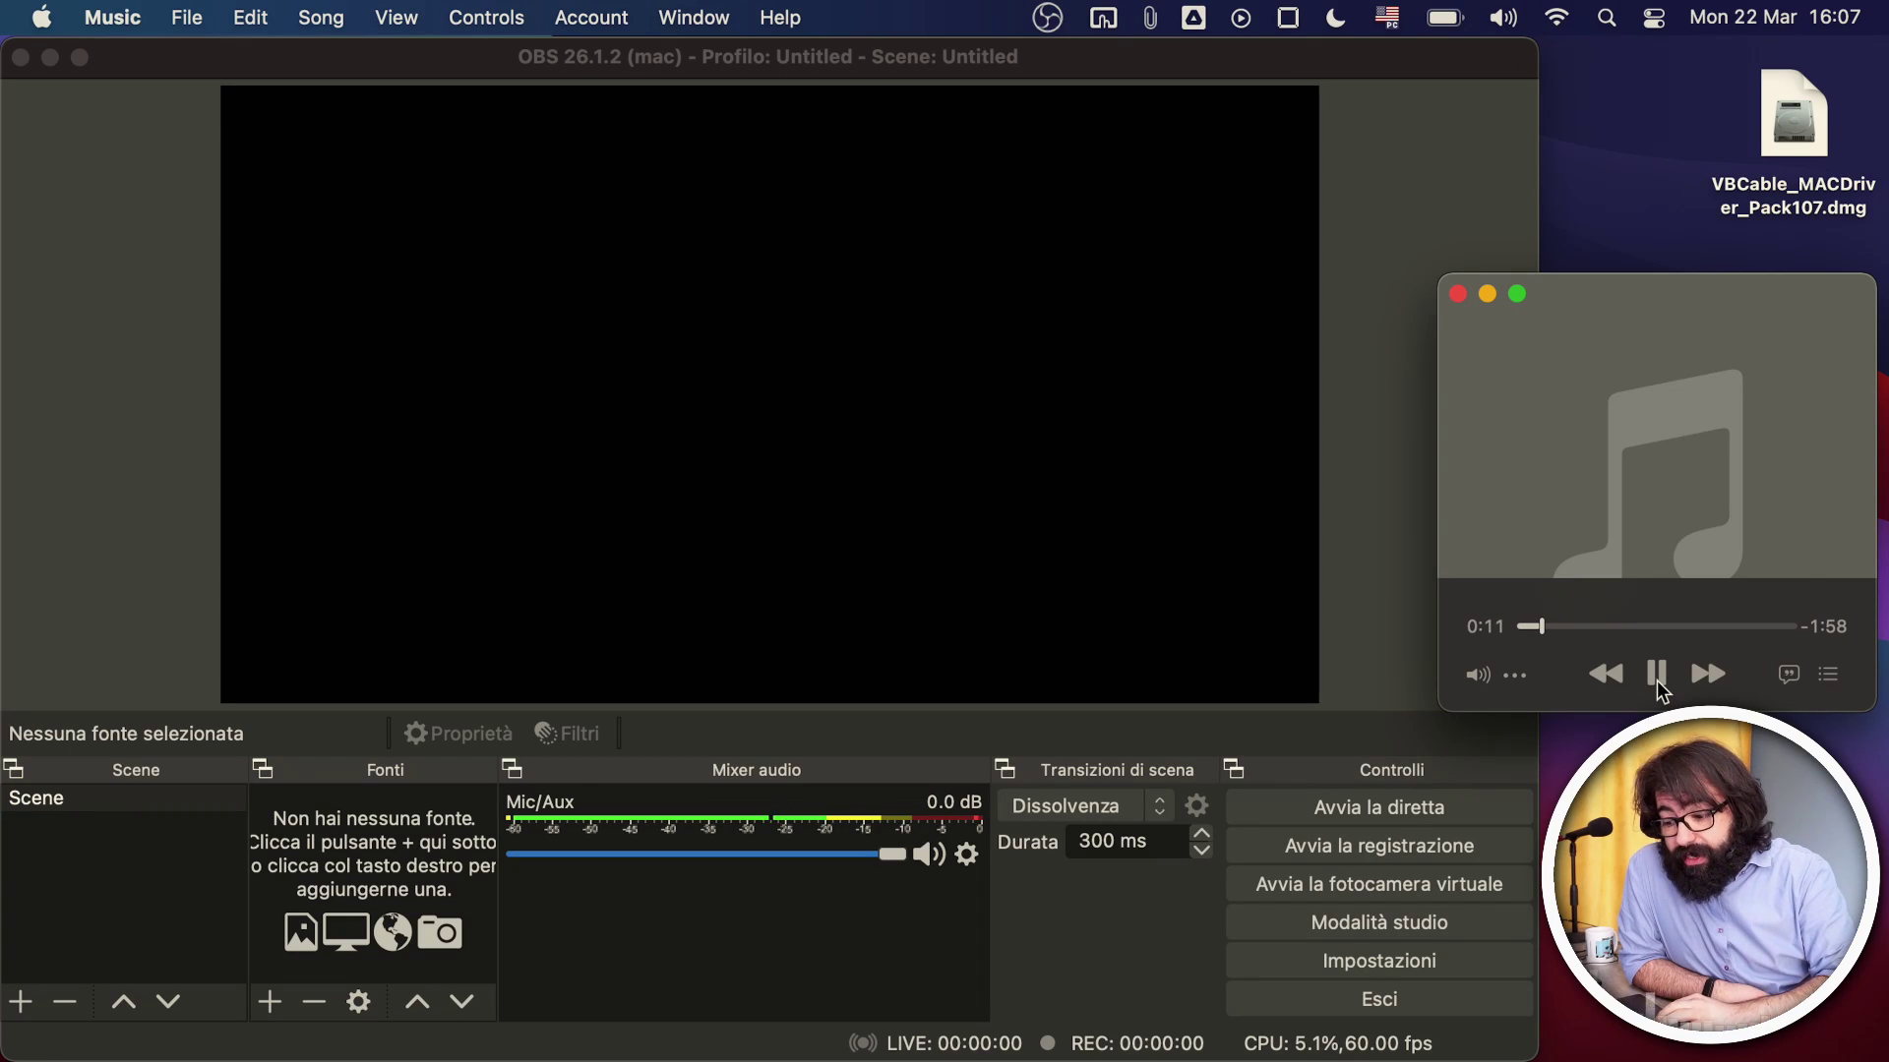
click(1657, 675)
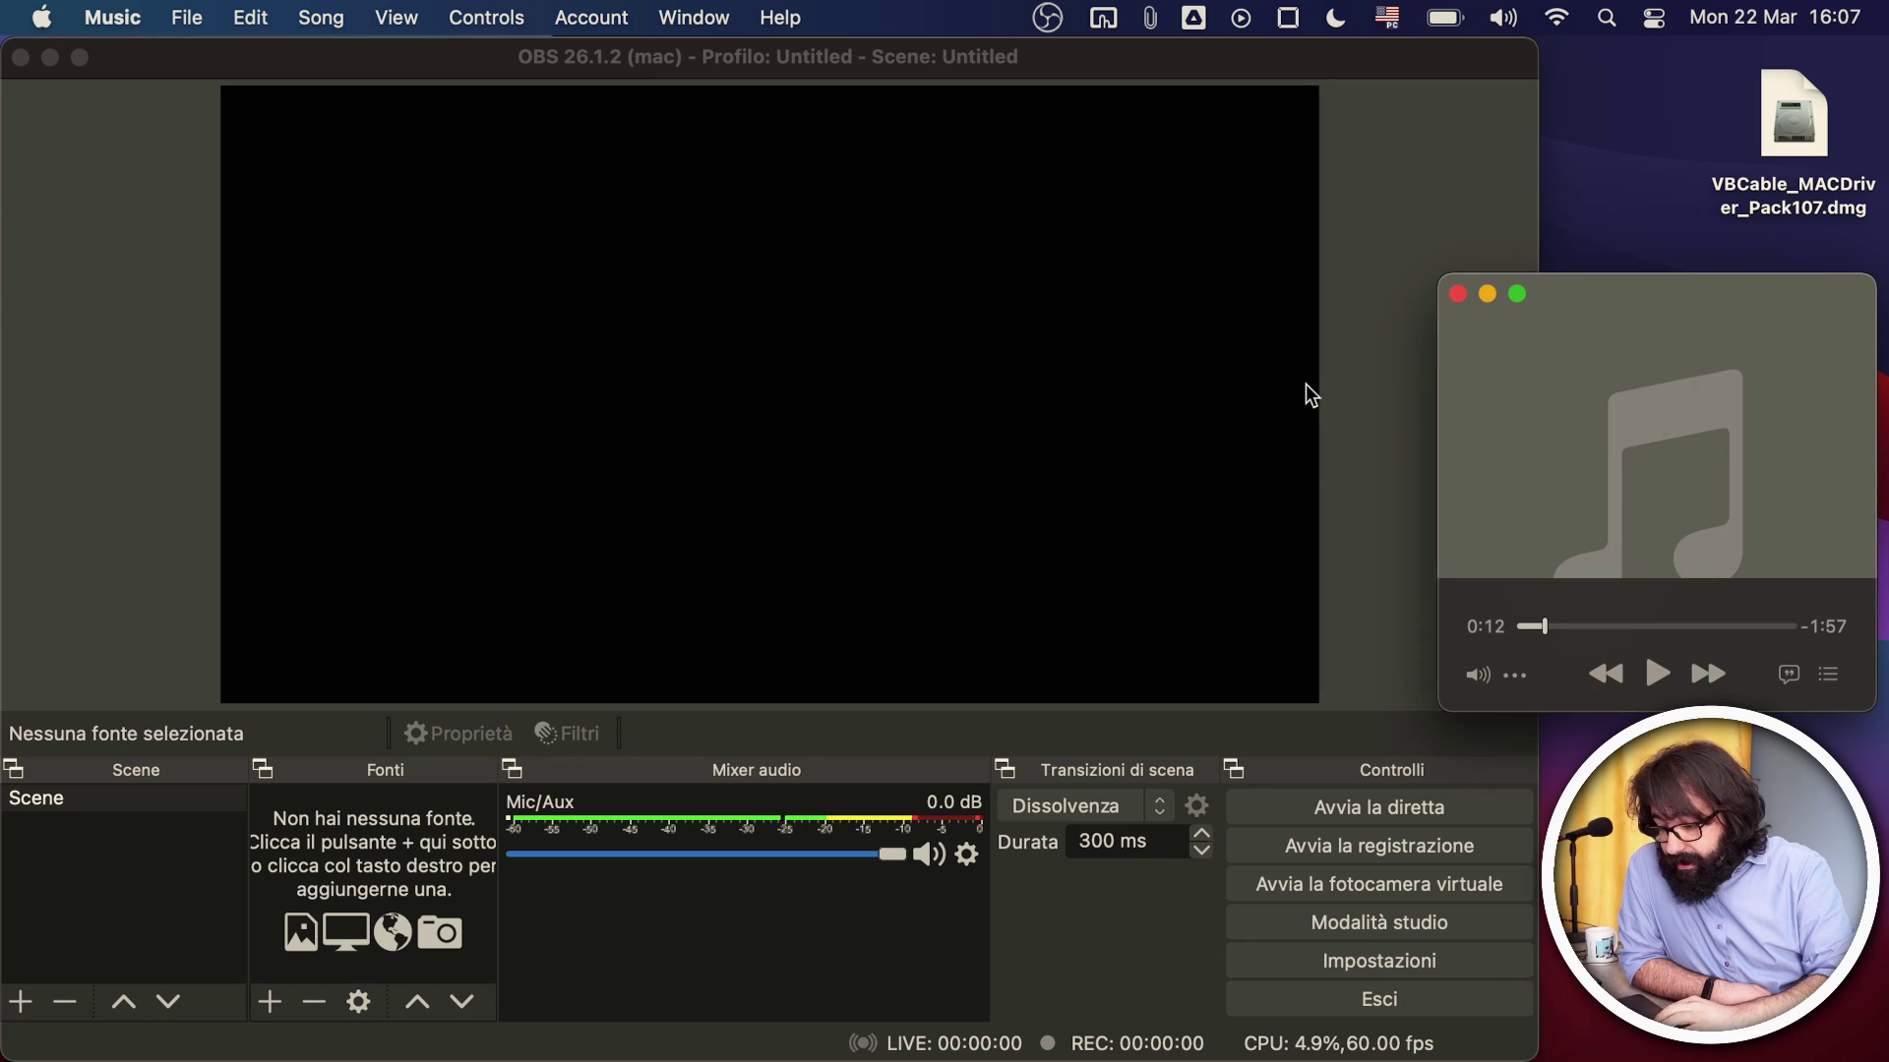
click(1503, 18)
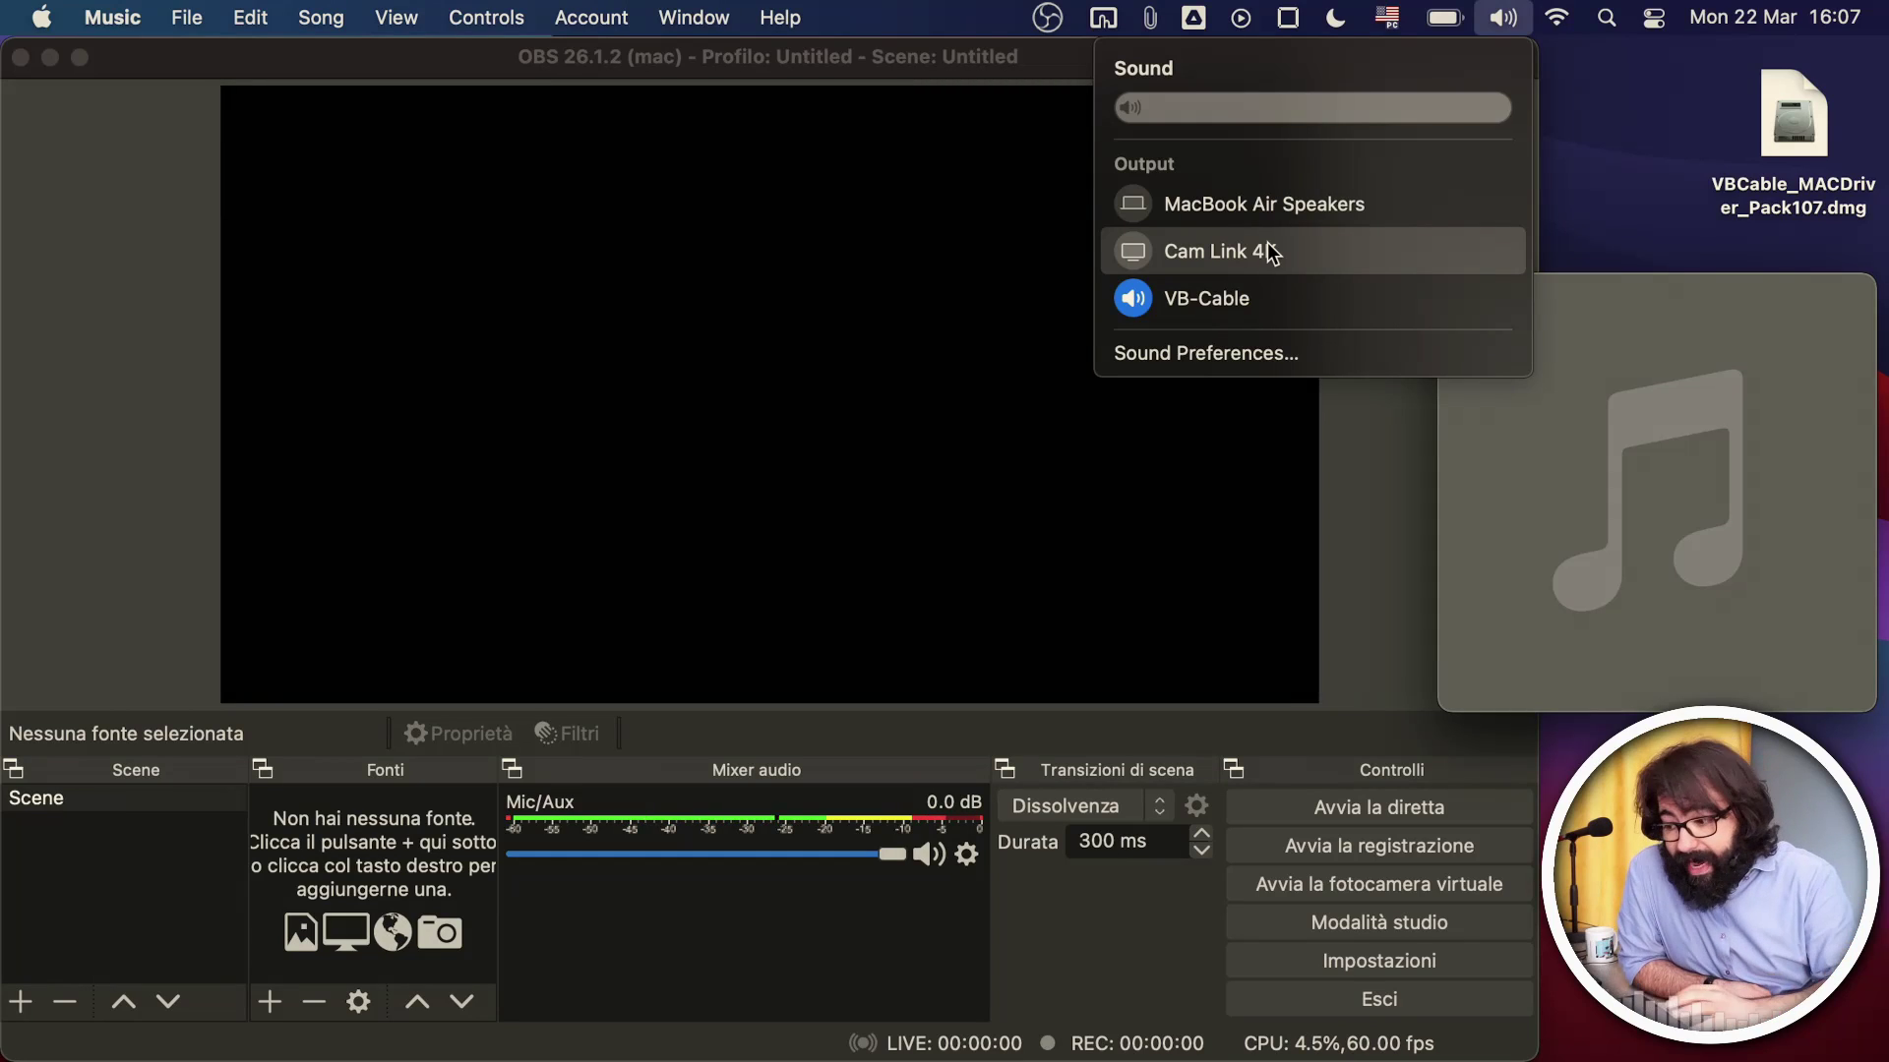
click(1789, 358)
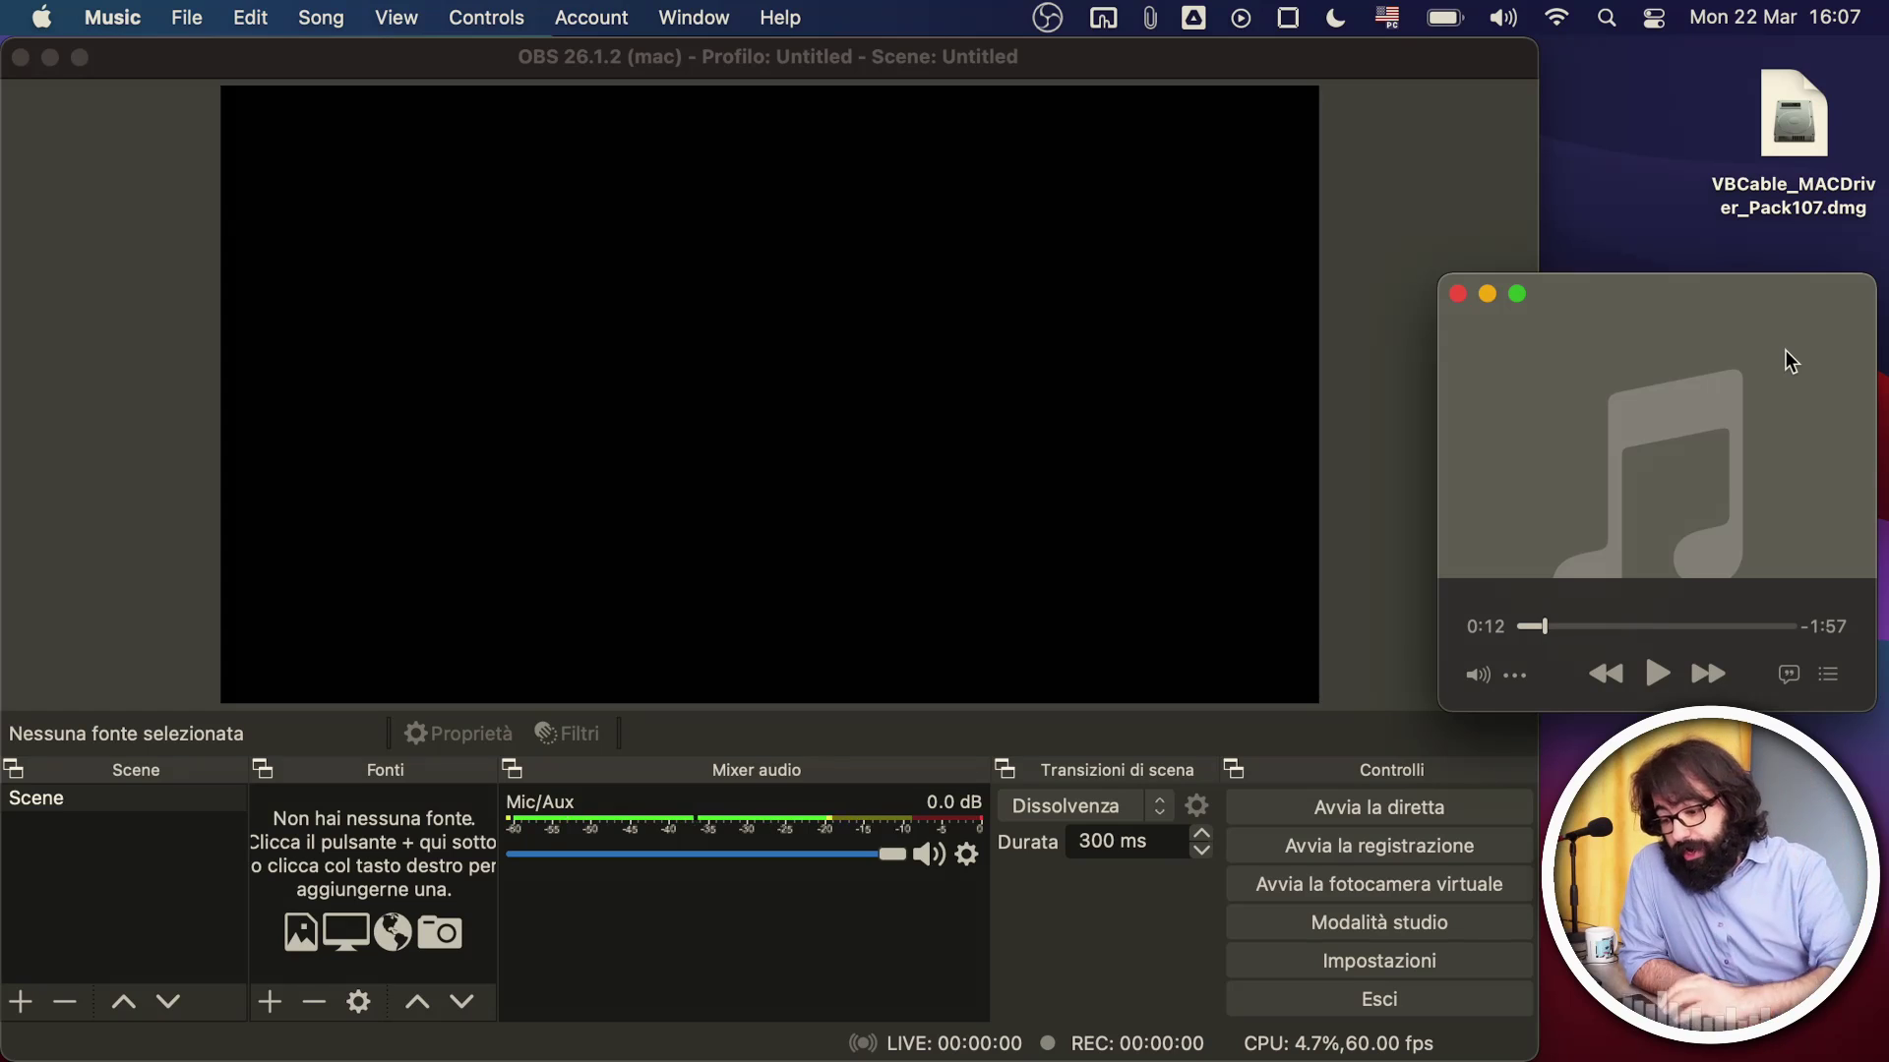
In the OBS audio settings, assign VB-Cable to Audio mic/ausiliario 2 and MacBook Air Microphone to Audio mic/ausiliario, and save.
click(1385, 970)
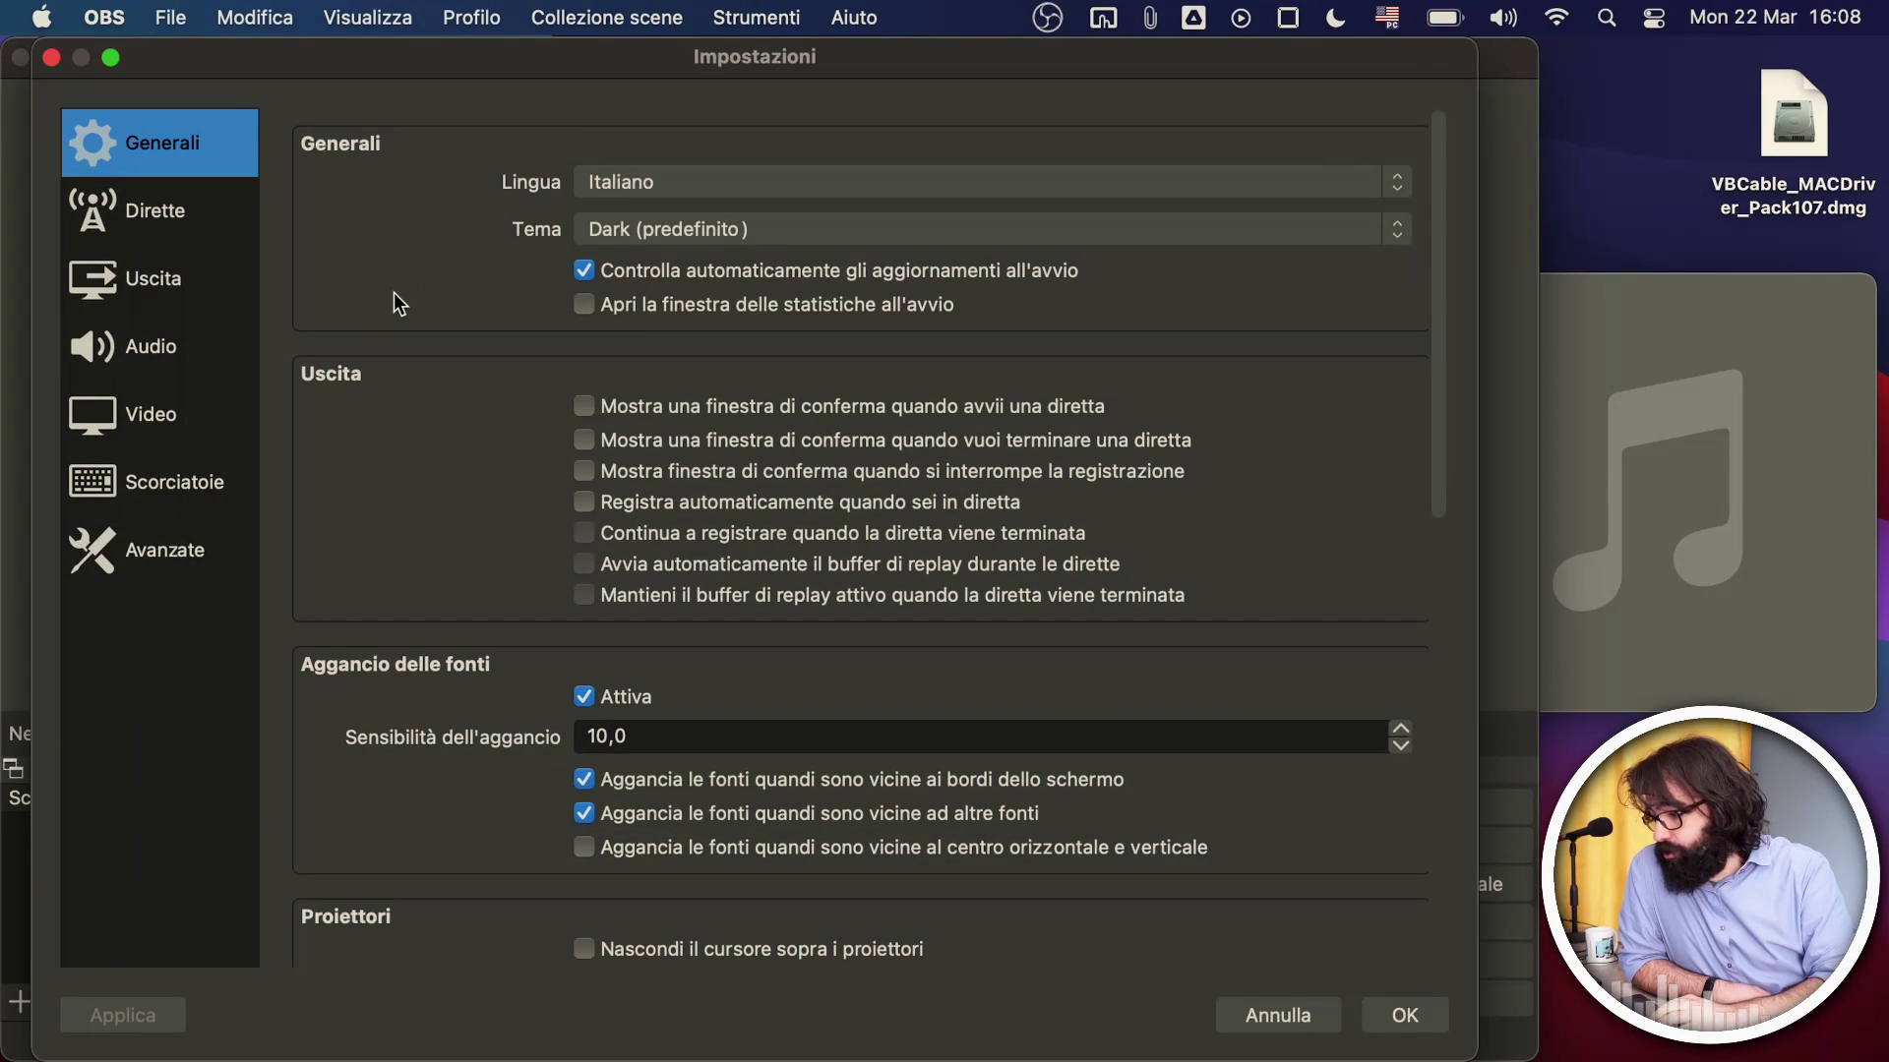
click(157, 349)
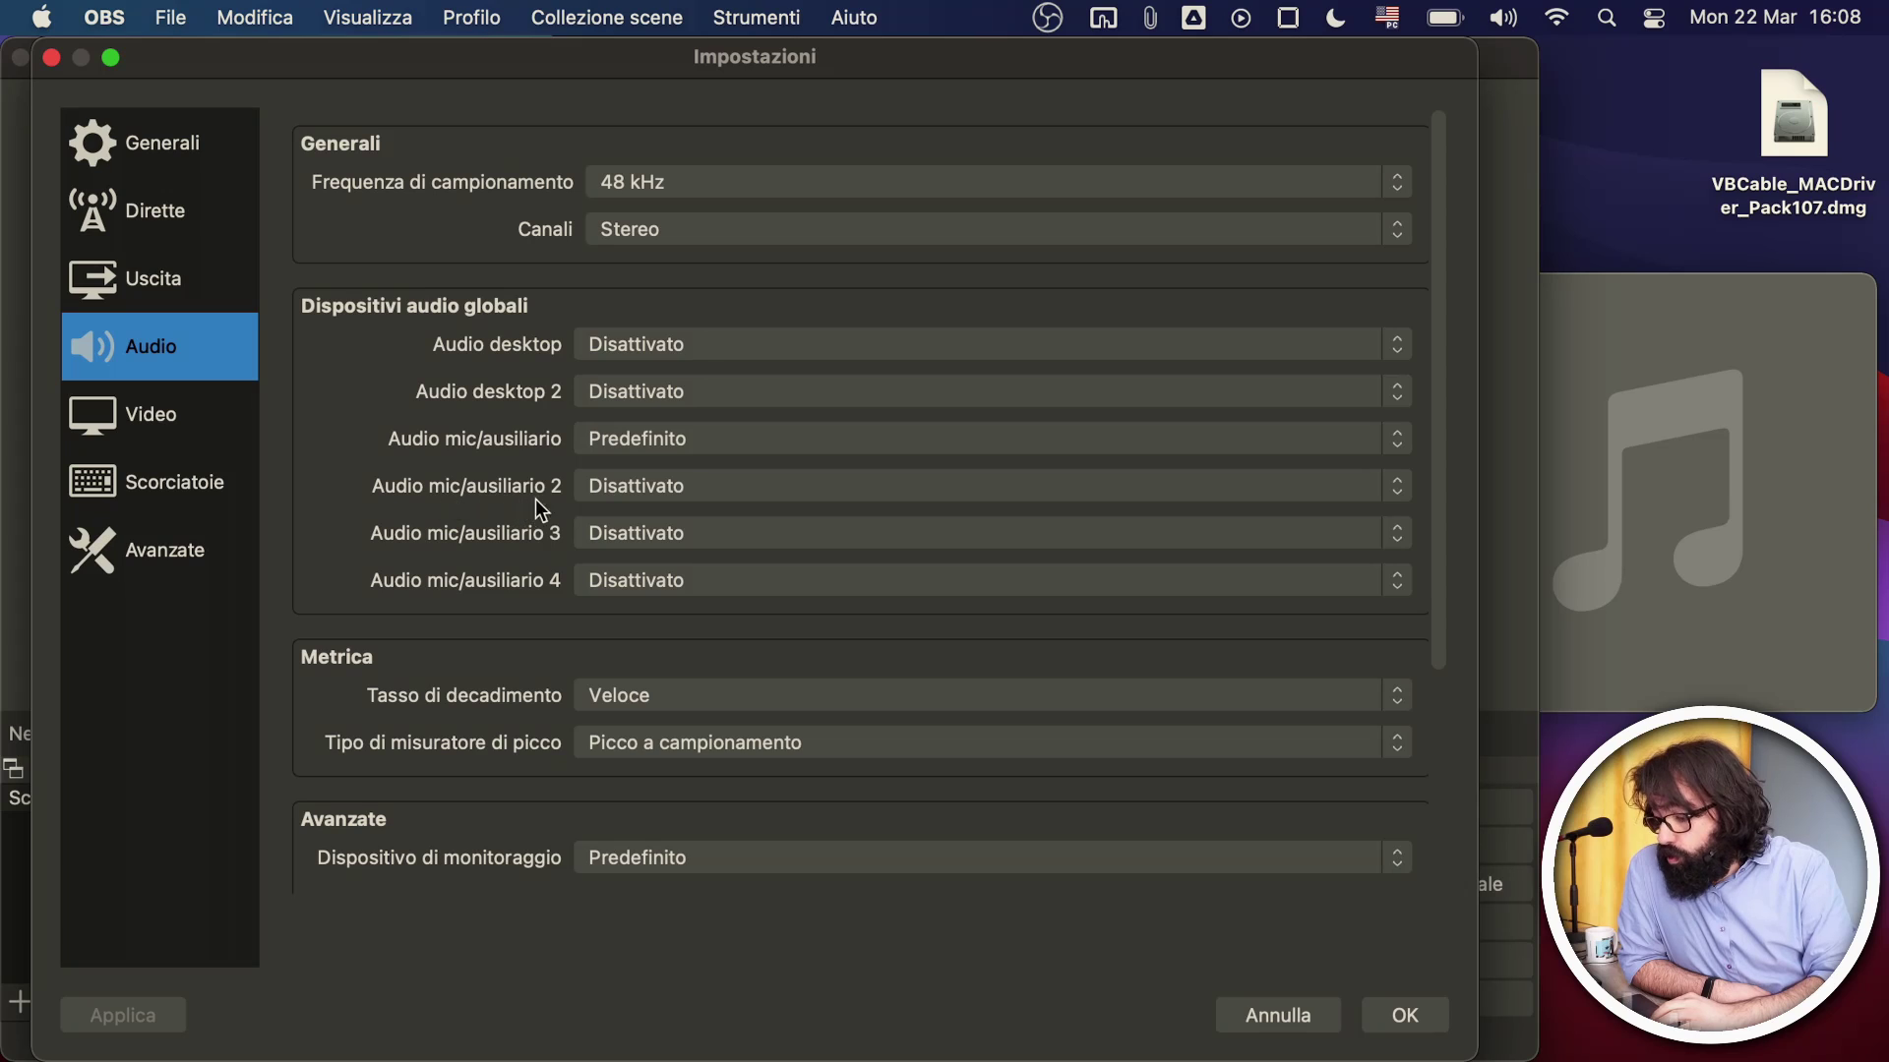
click(747, 491)
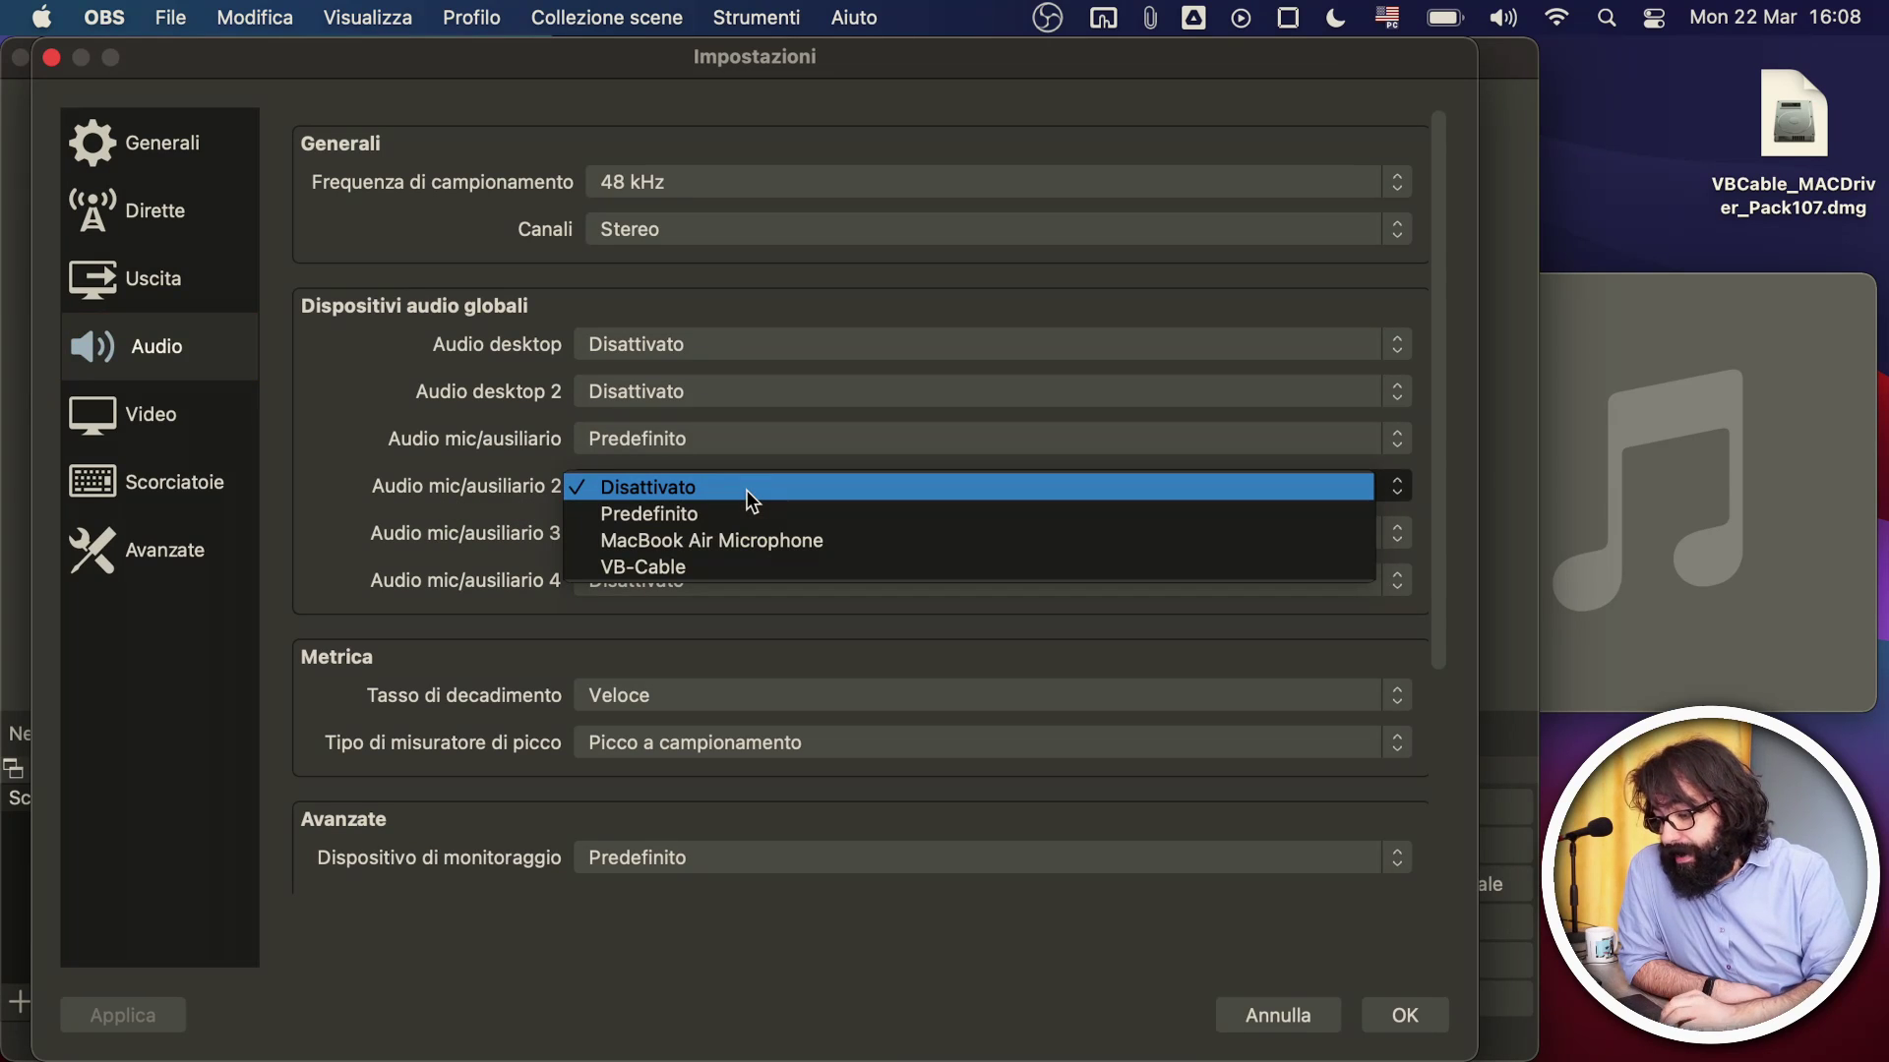
click(690, 571)
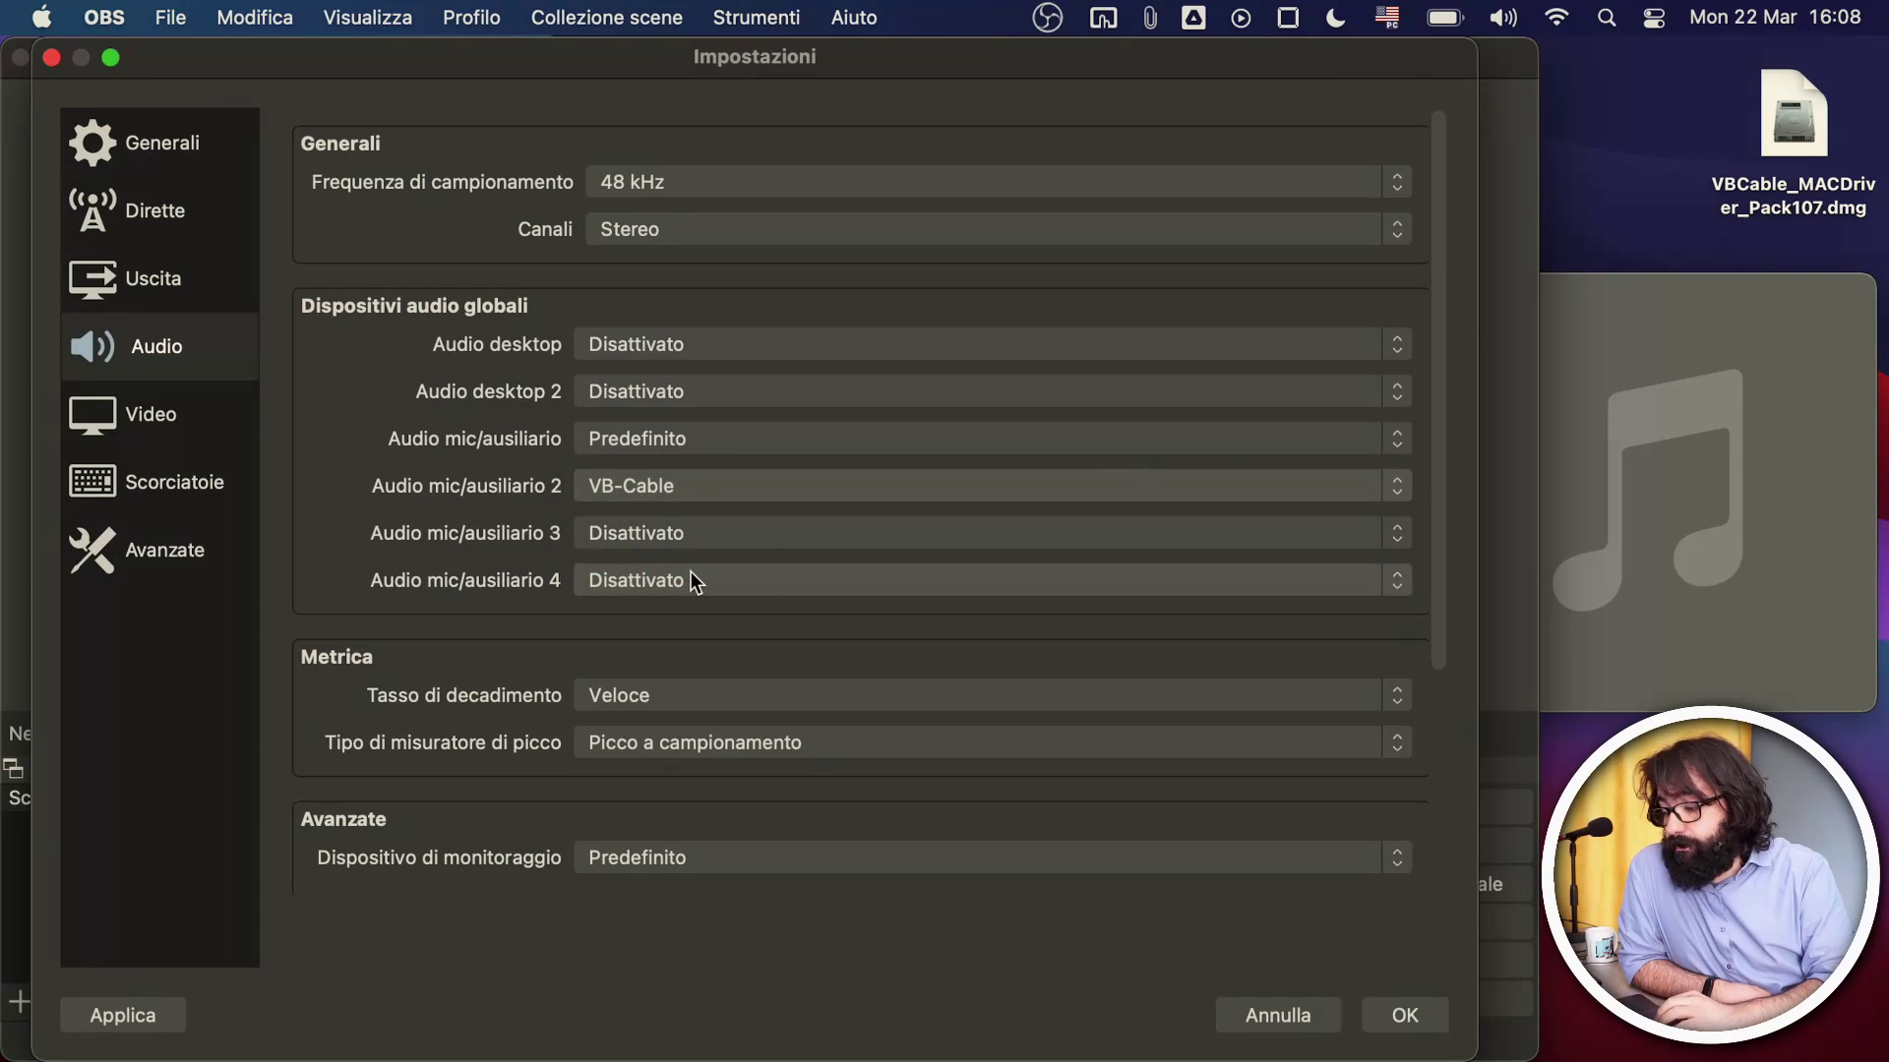
click(677, 452)
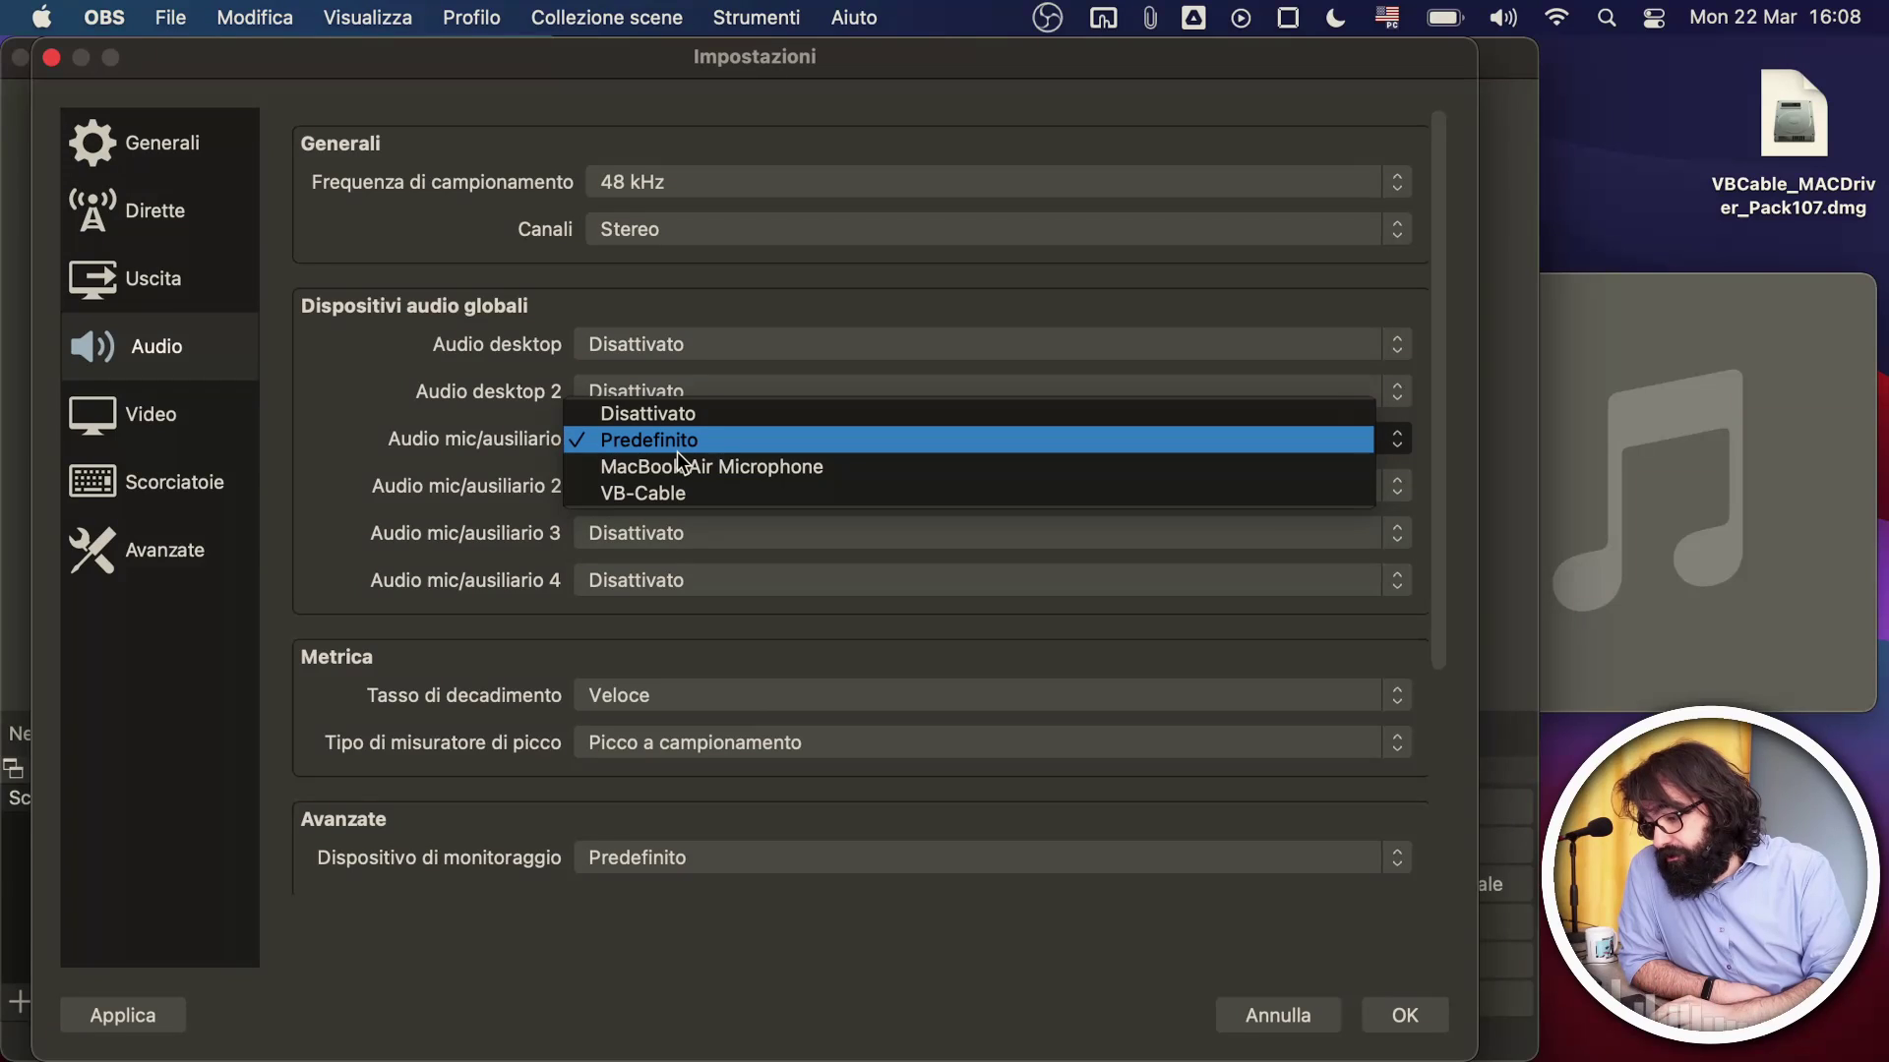
click(766, 472)
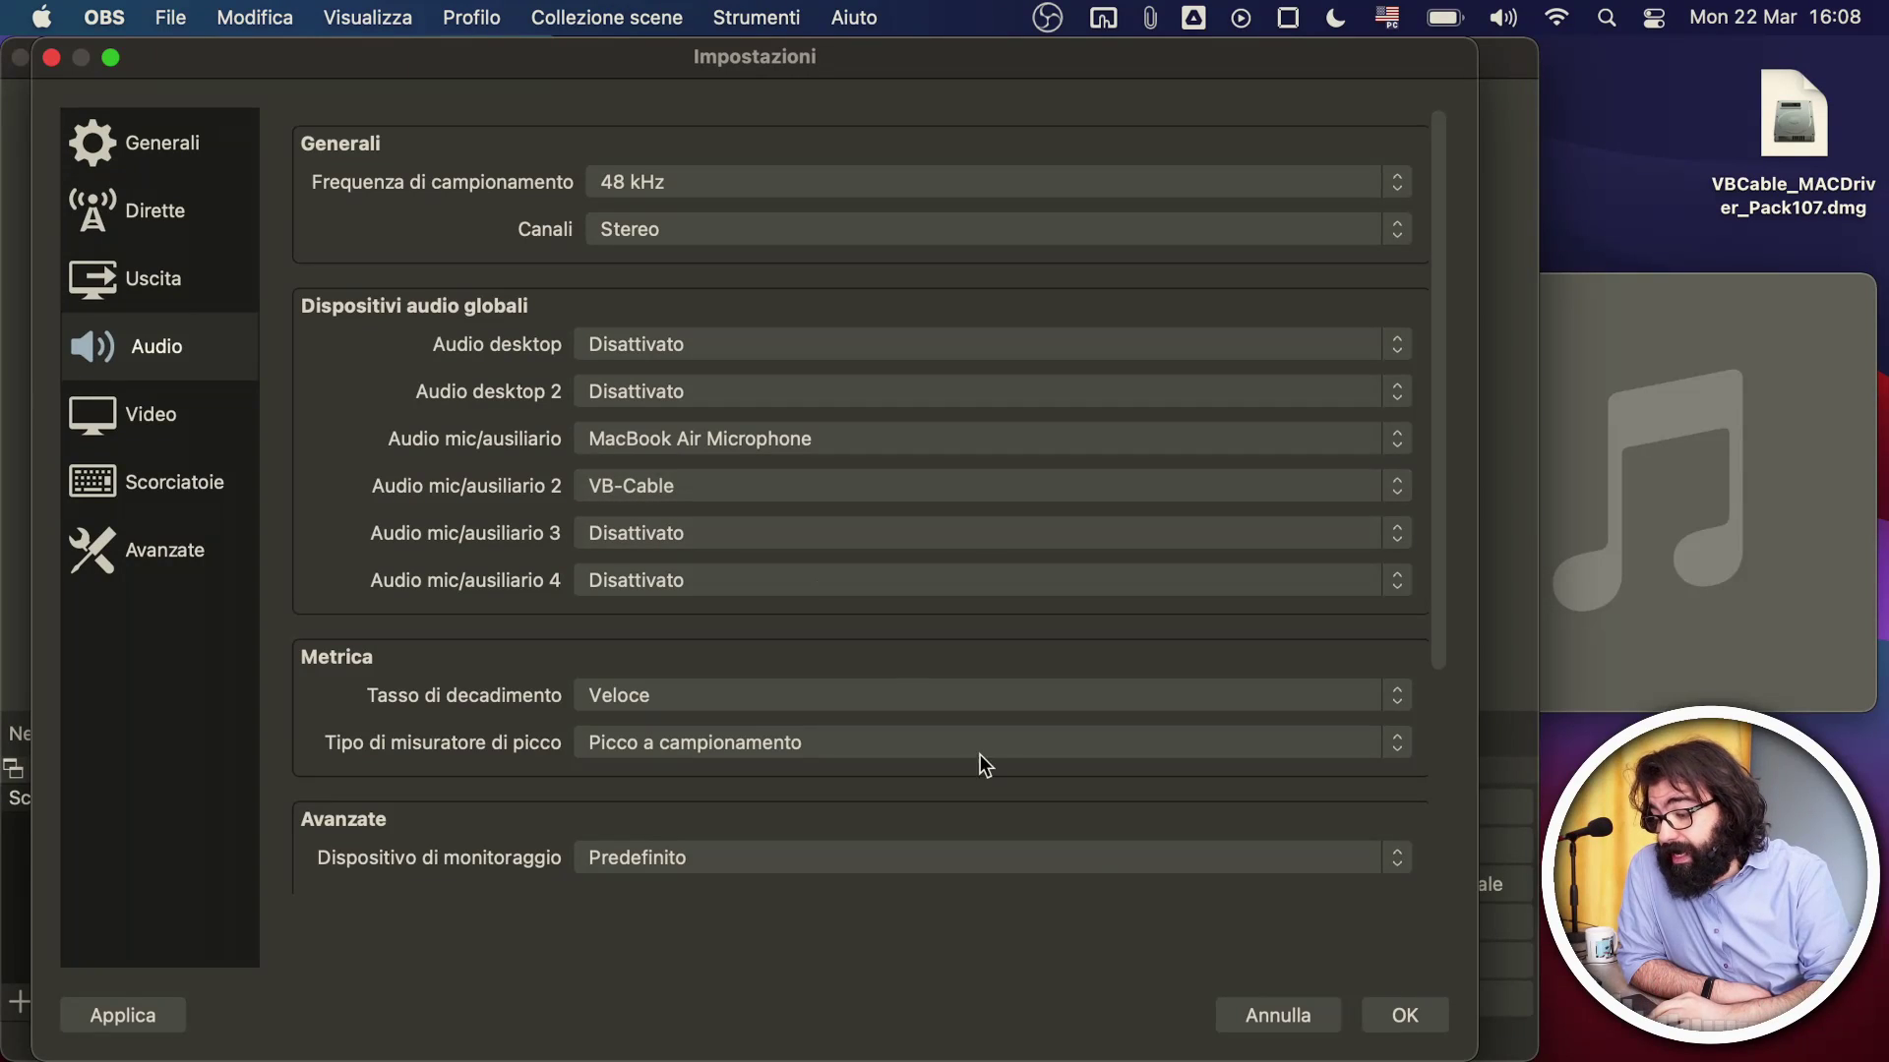
click(1405, 1015)
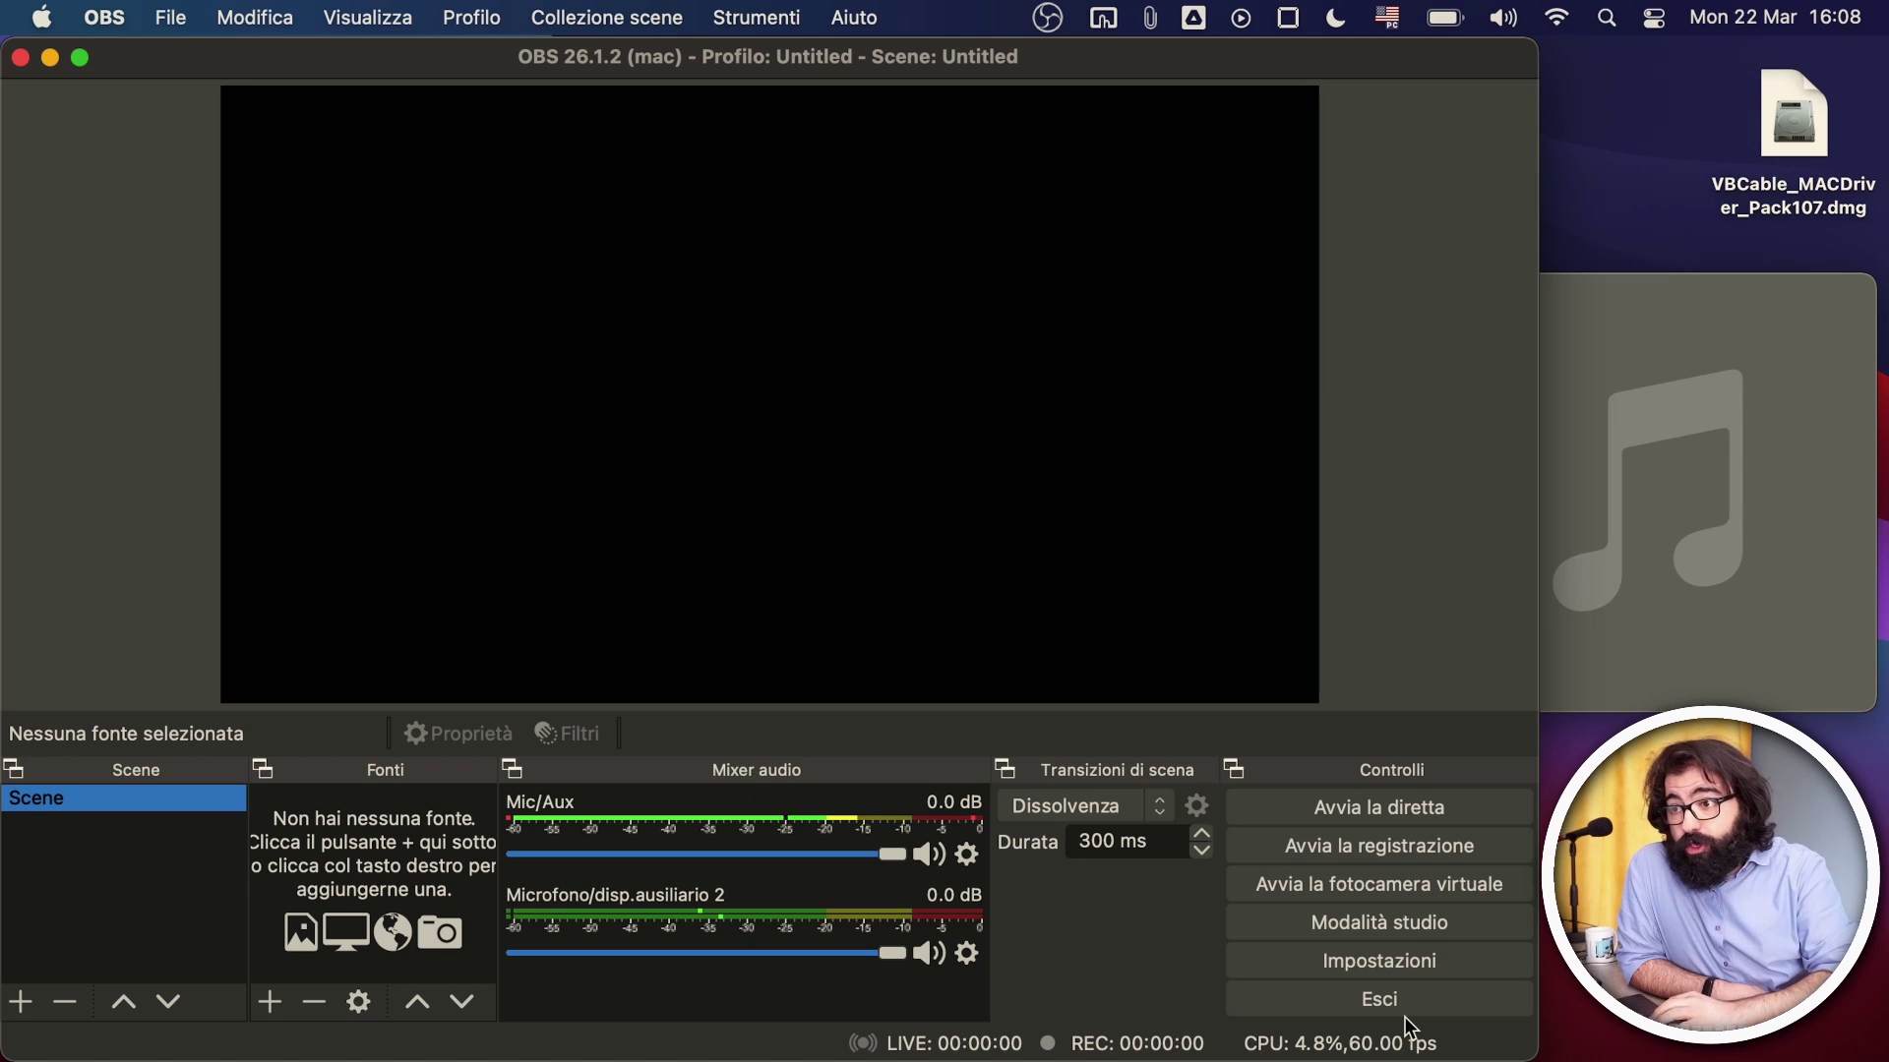
Check the Mac's selected sound output, and lower the Mic/Aux channel in the OBS mixer to -4.1 dB.
mouse_move(1728, 498)
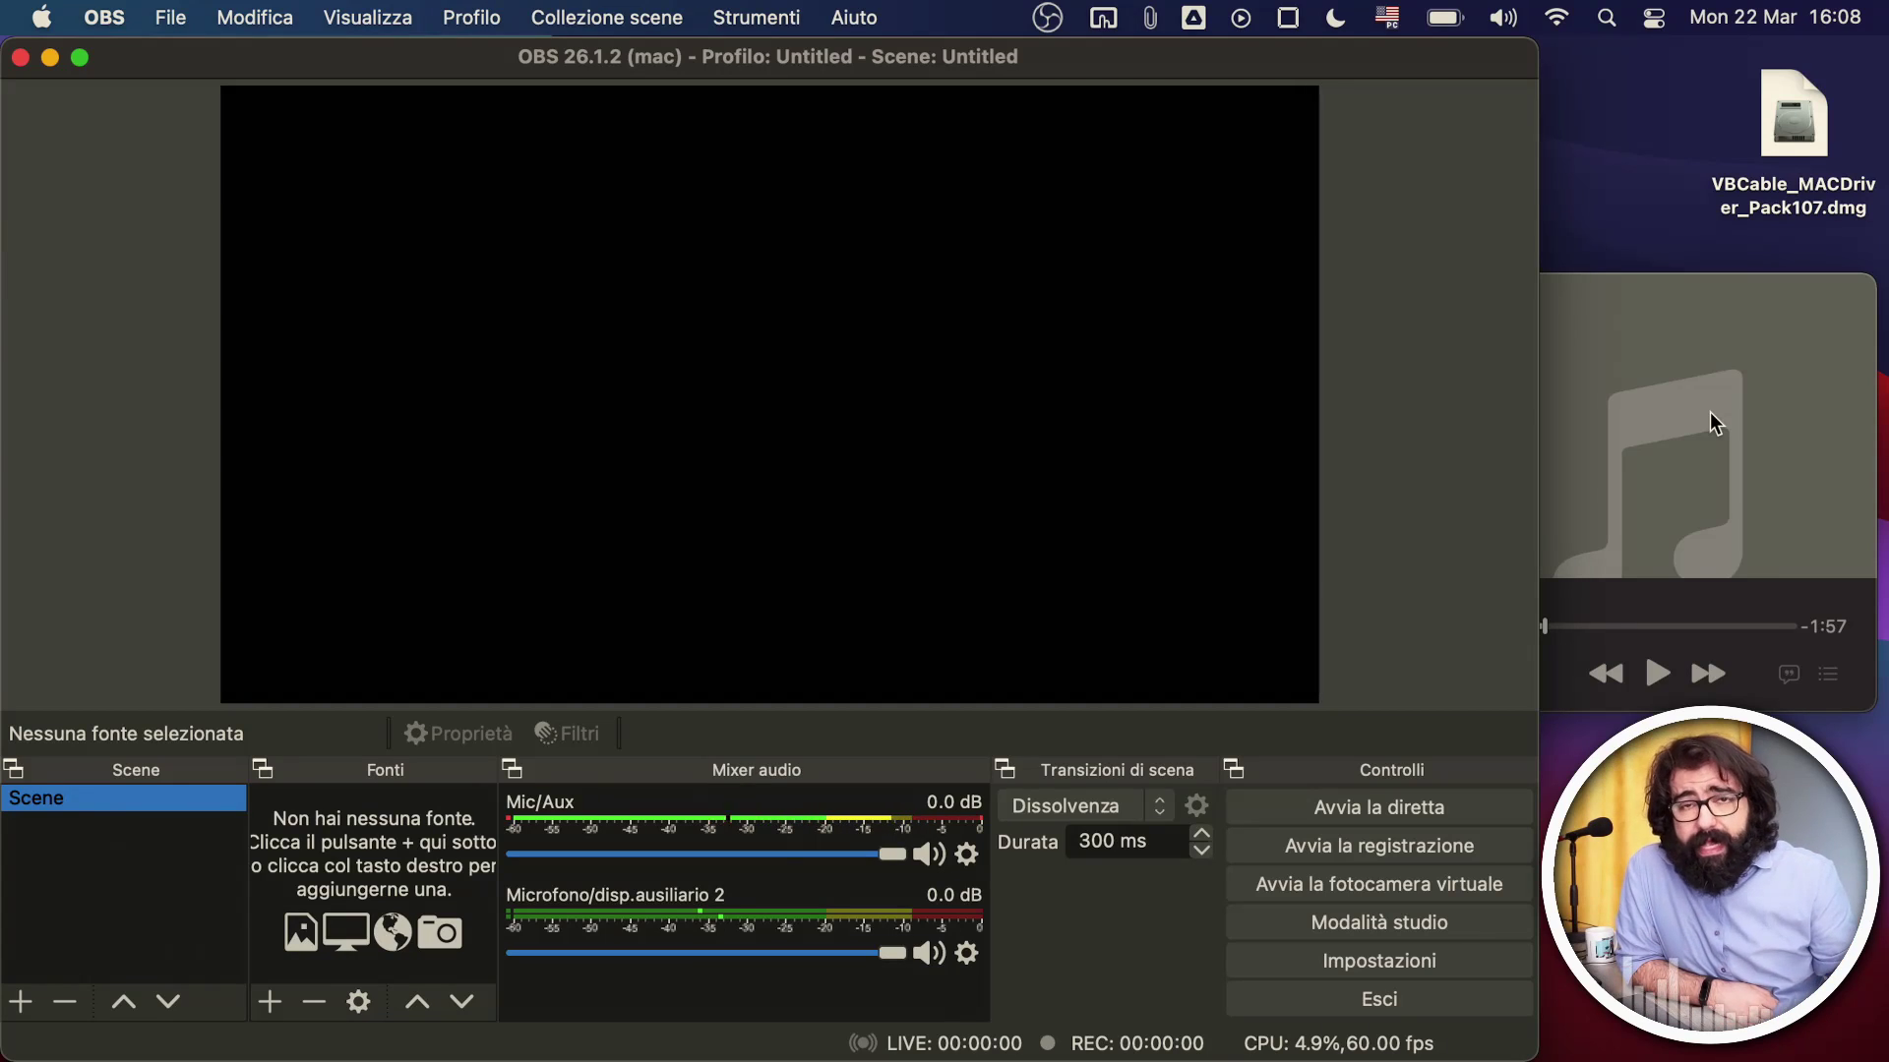
click(1503, 18)
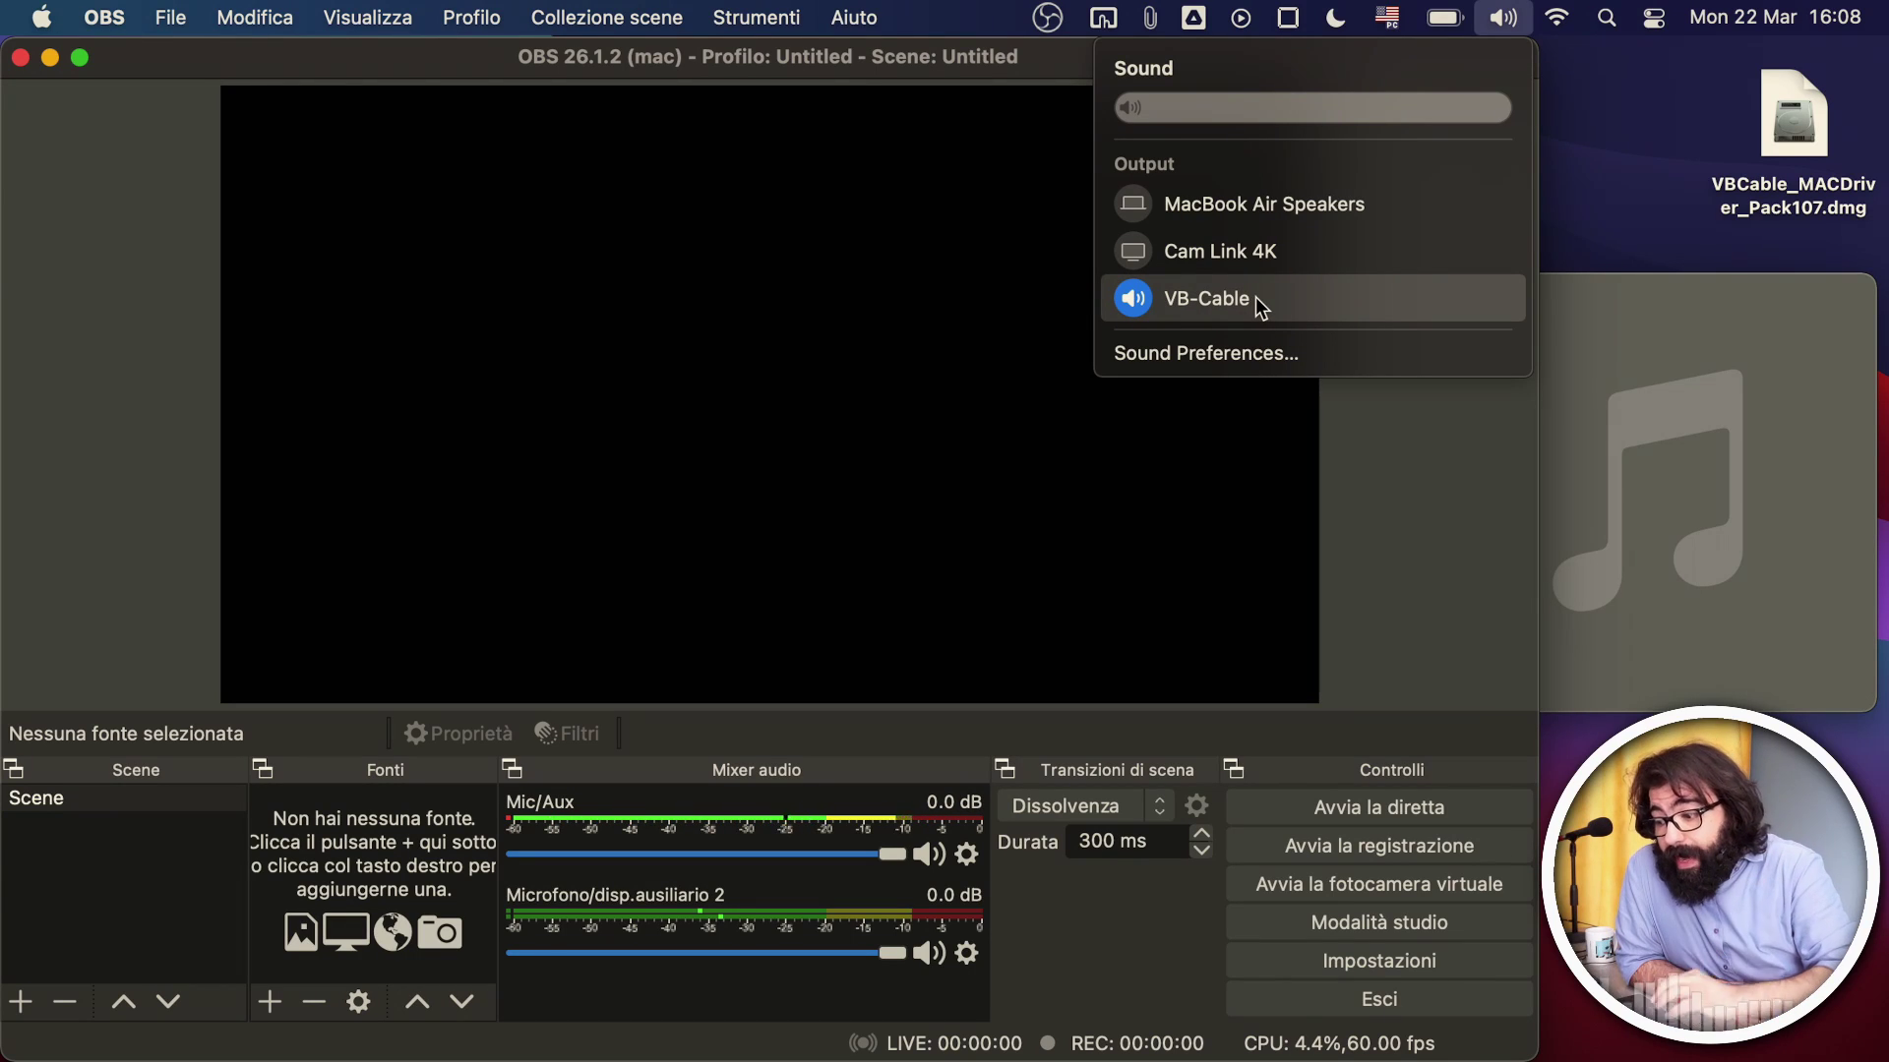
click(1148, 918)
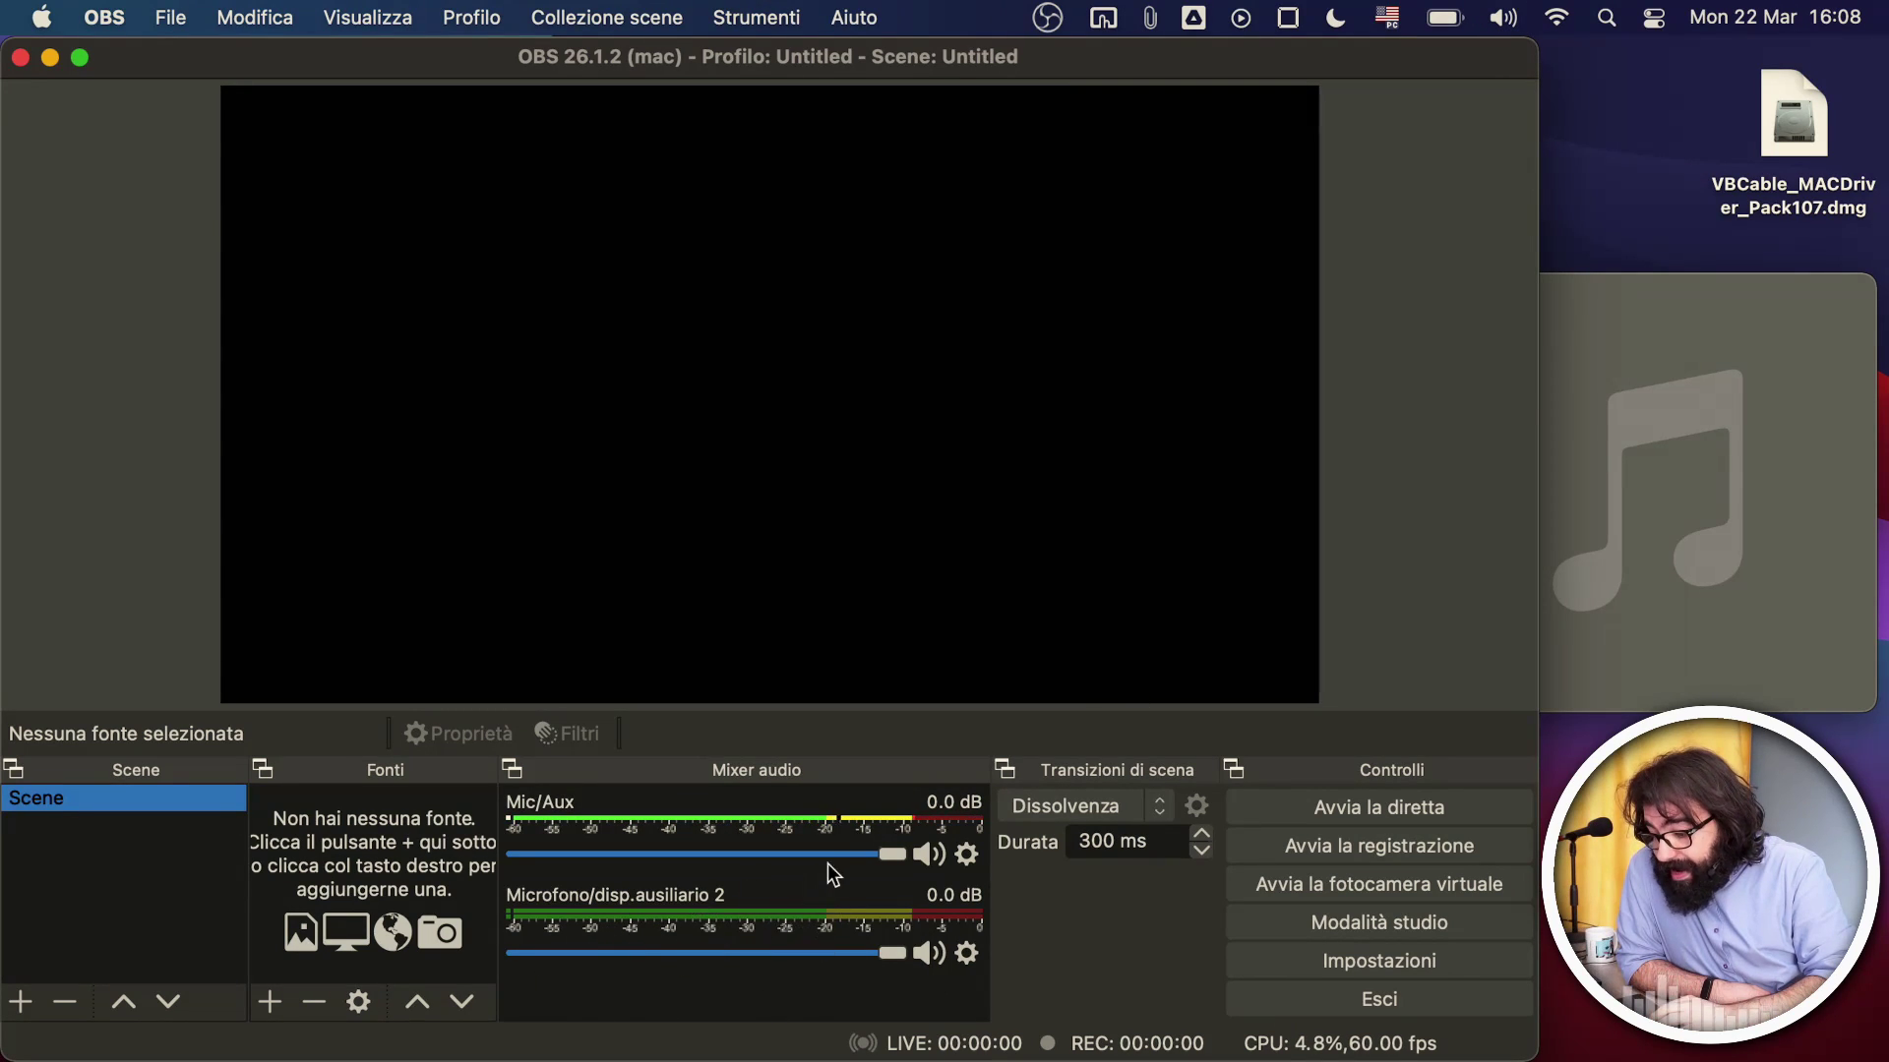
click(900, 860)
drag(900, 860, 823, 859)
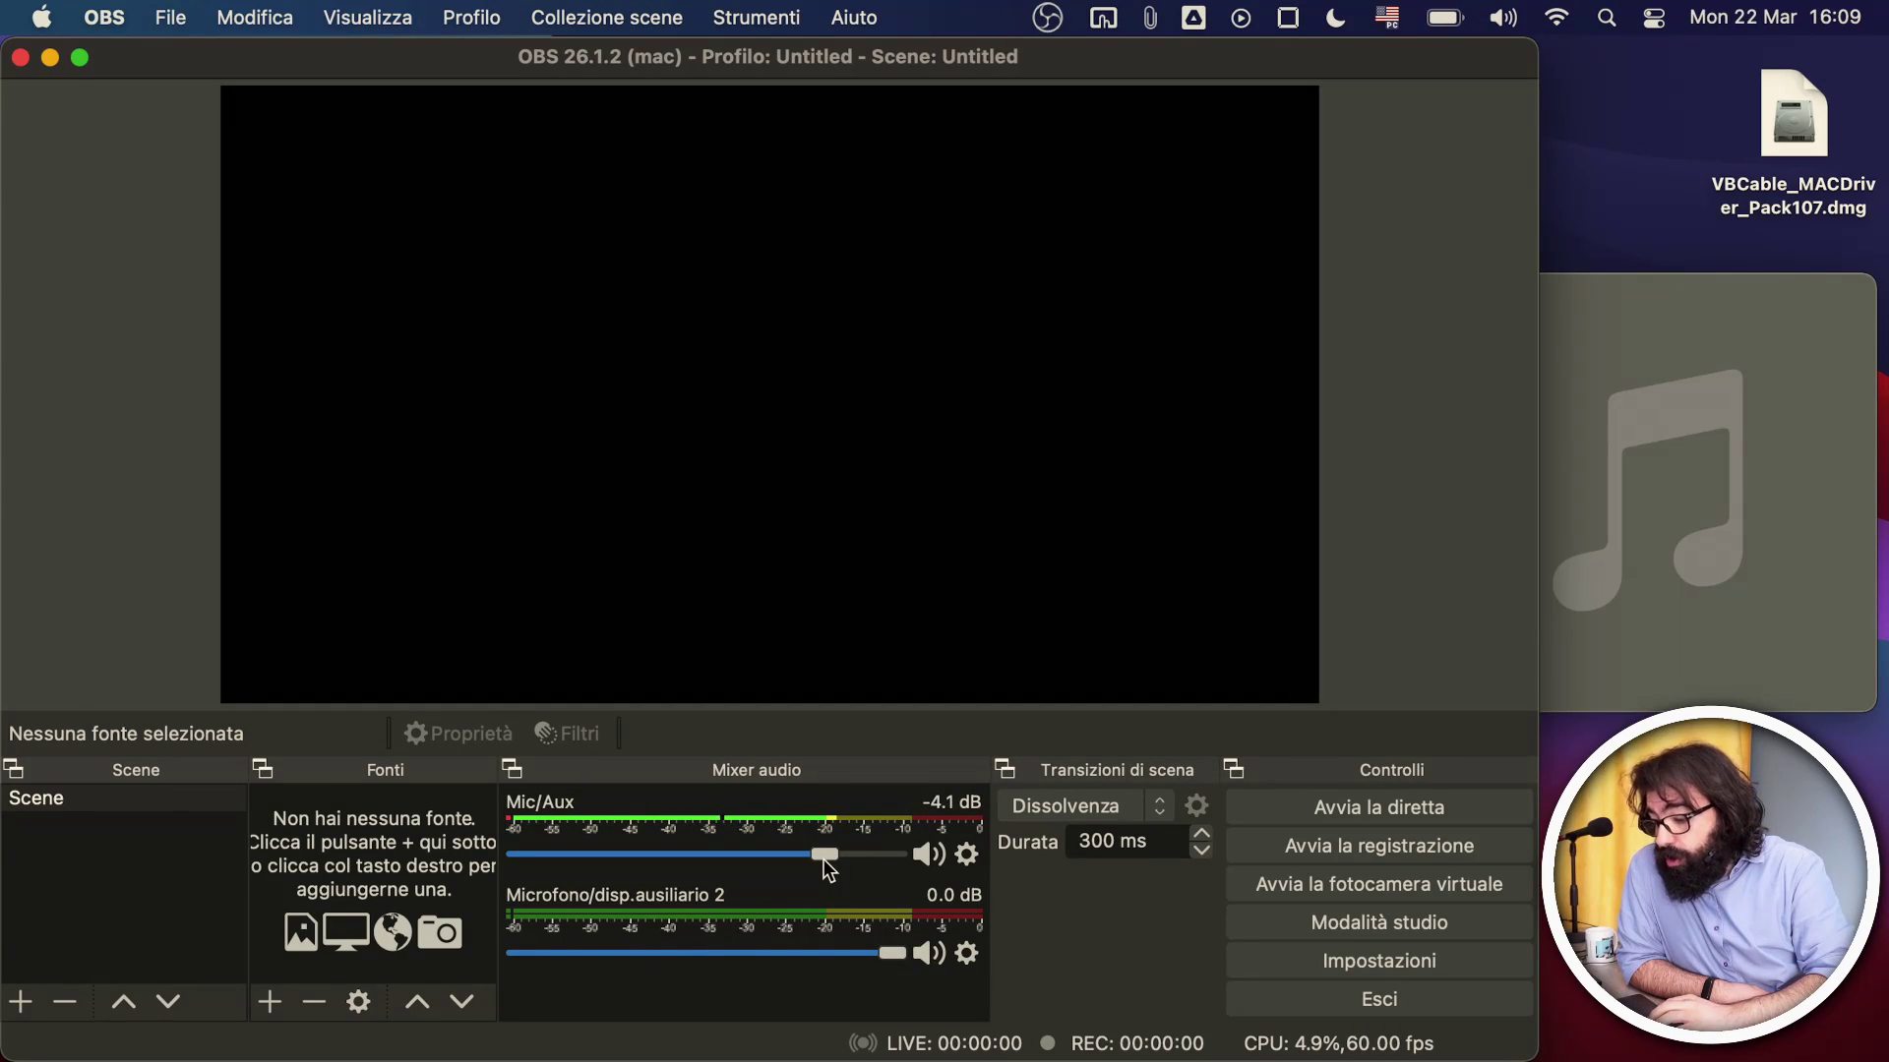
Play the track in Music while lowering Microfono/disp.ausiliario 2 to -27.5 dB in the OBS mixer, and pause playback.
click(1653, 462)
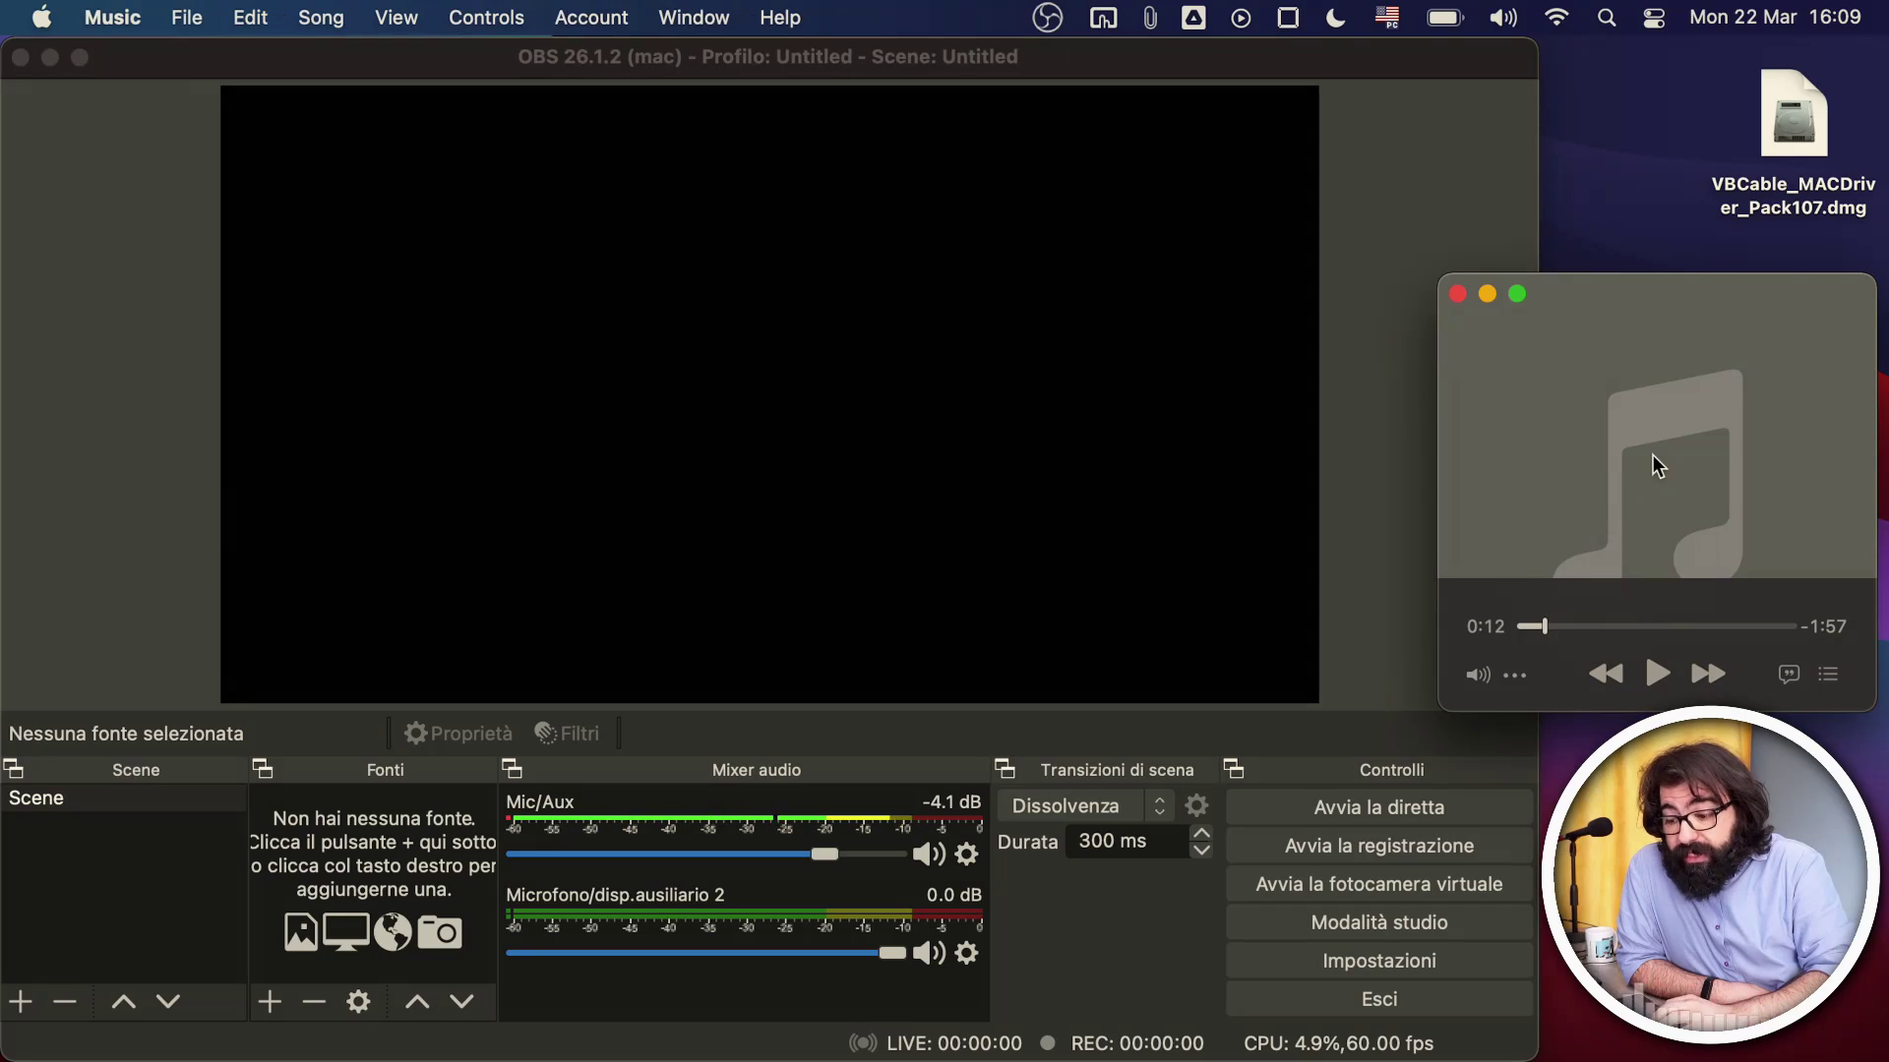
click(1658, 685)
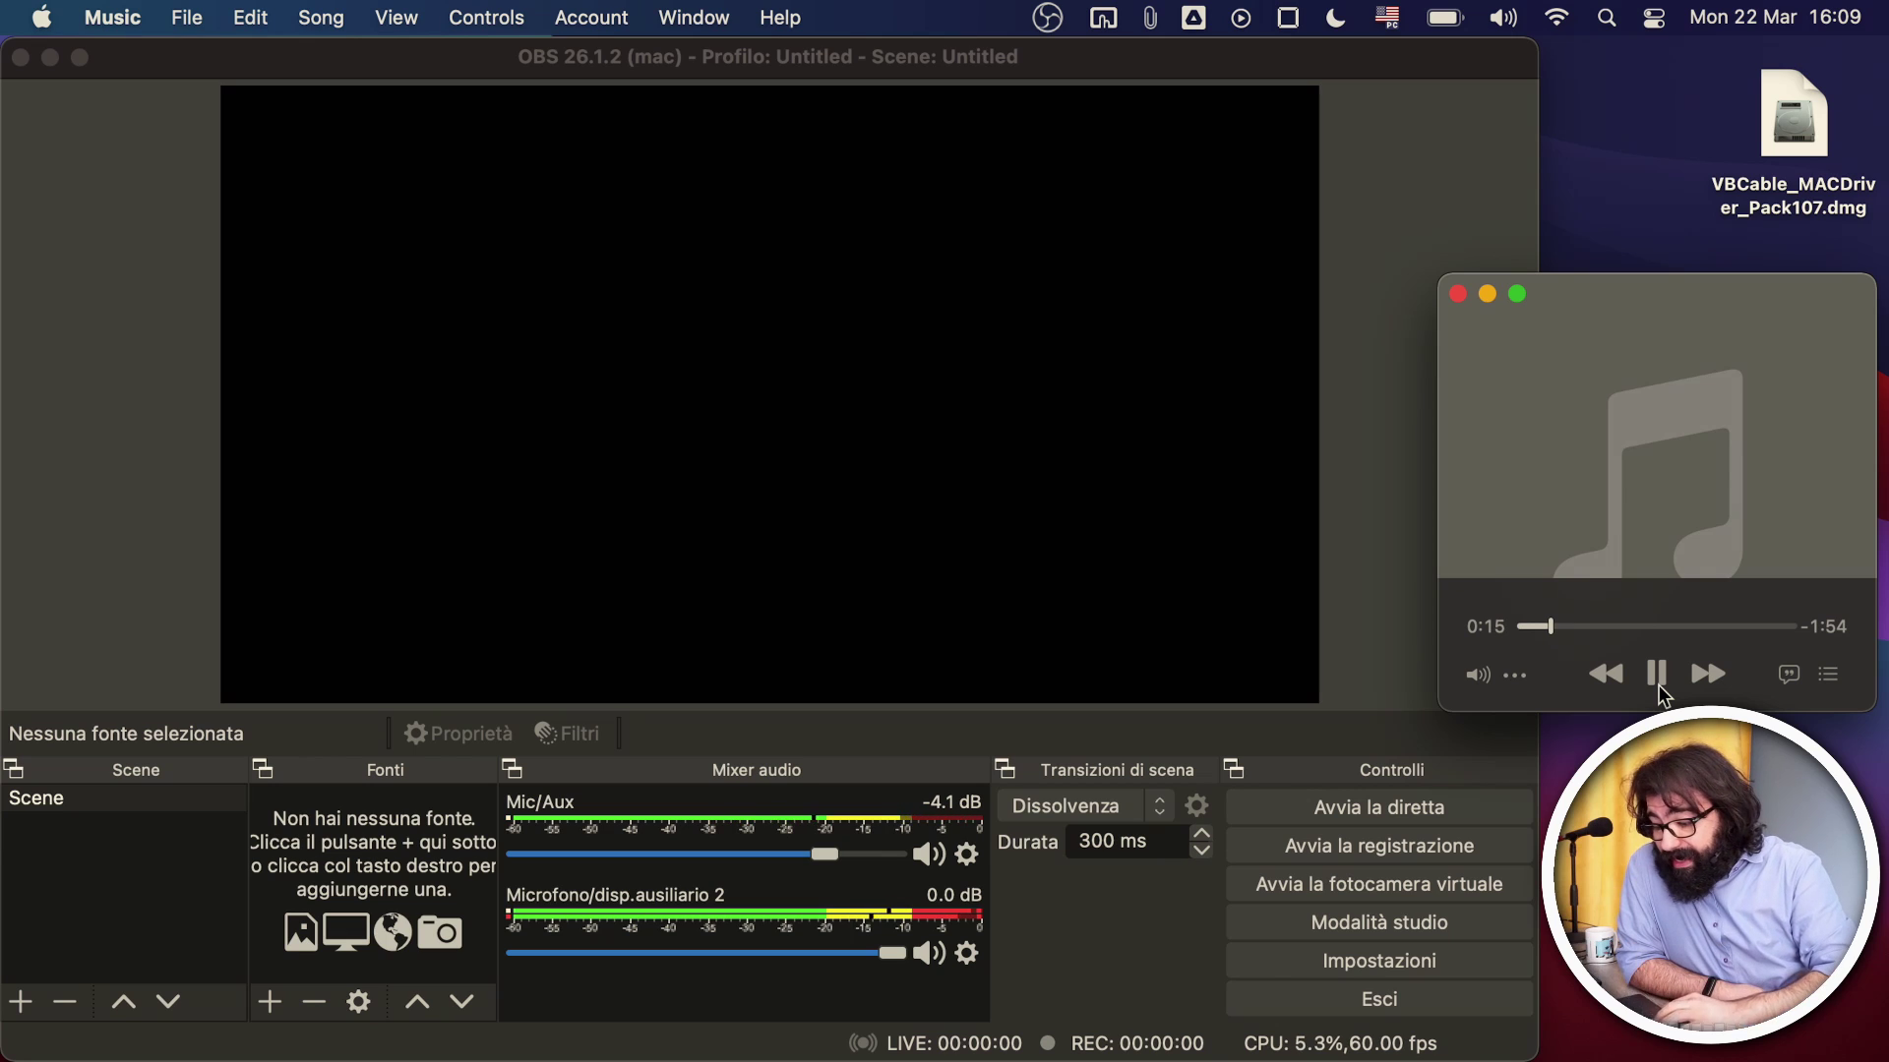
drag(889, 956, 665, 953)
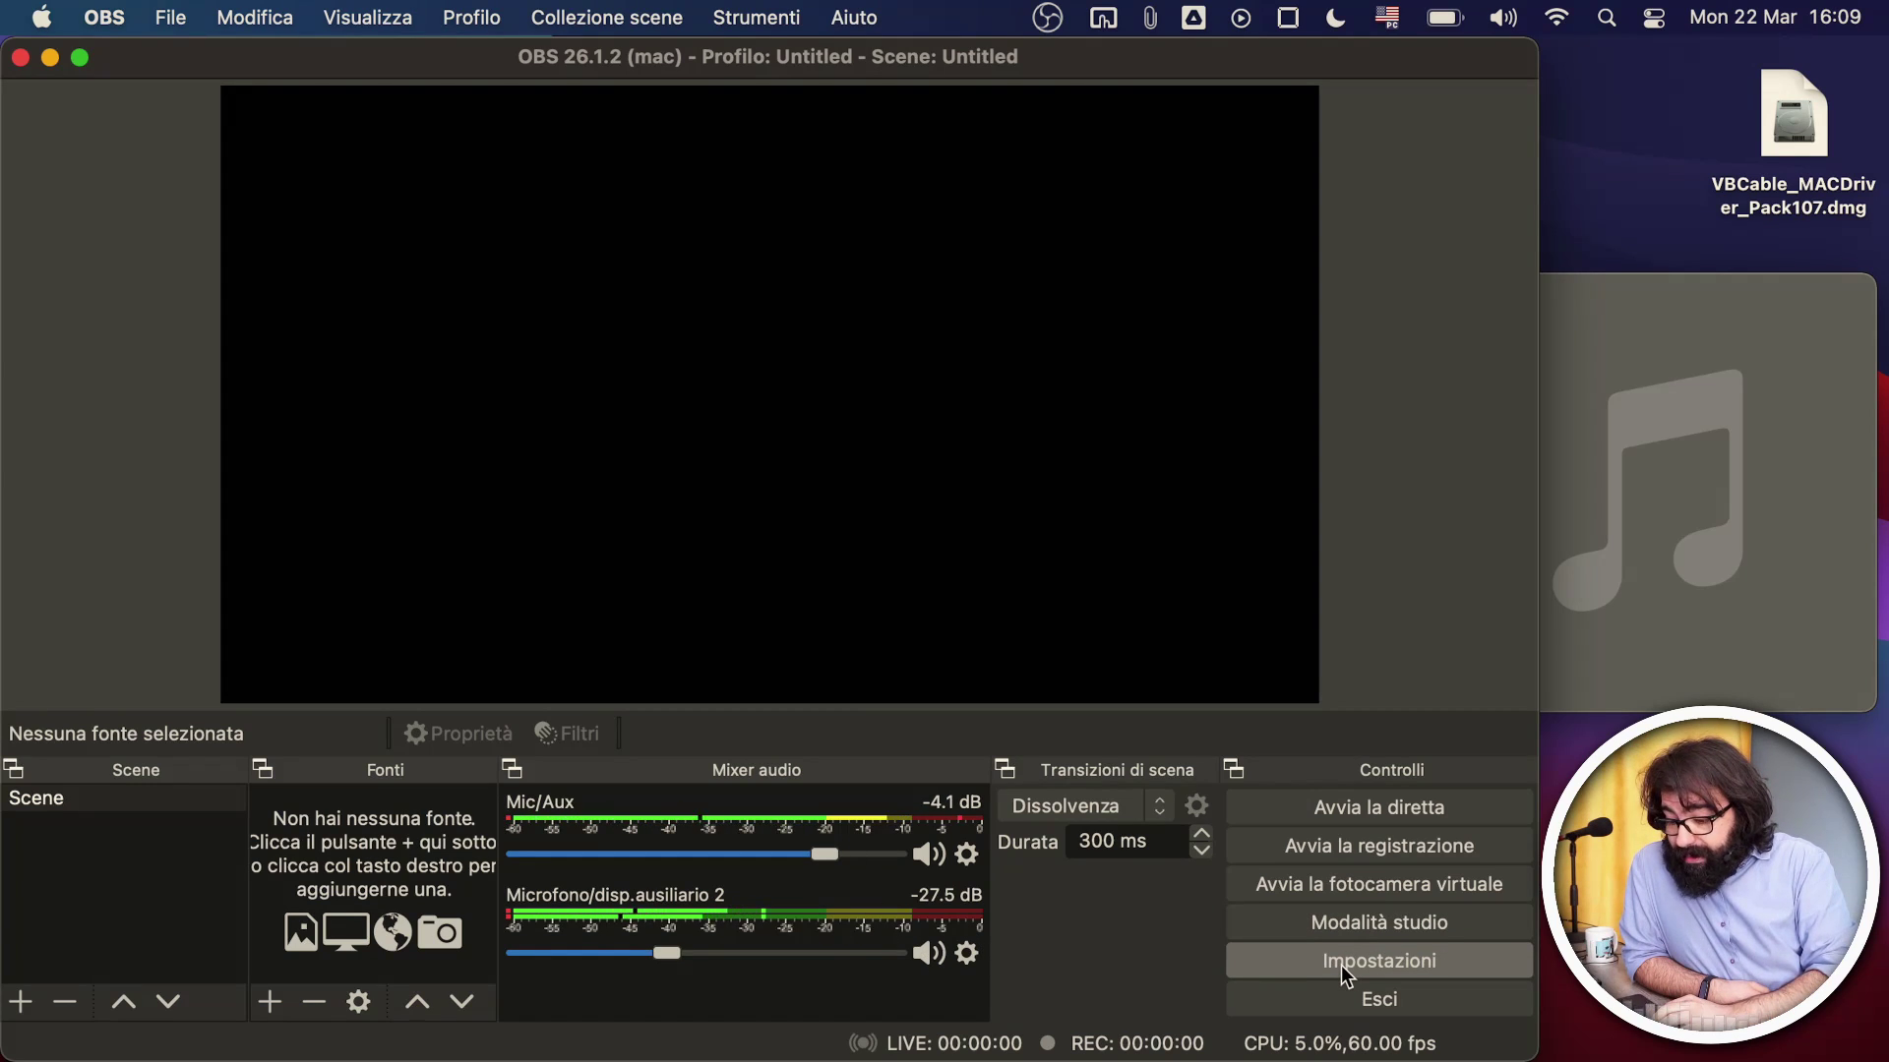
click(1729, 485)
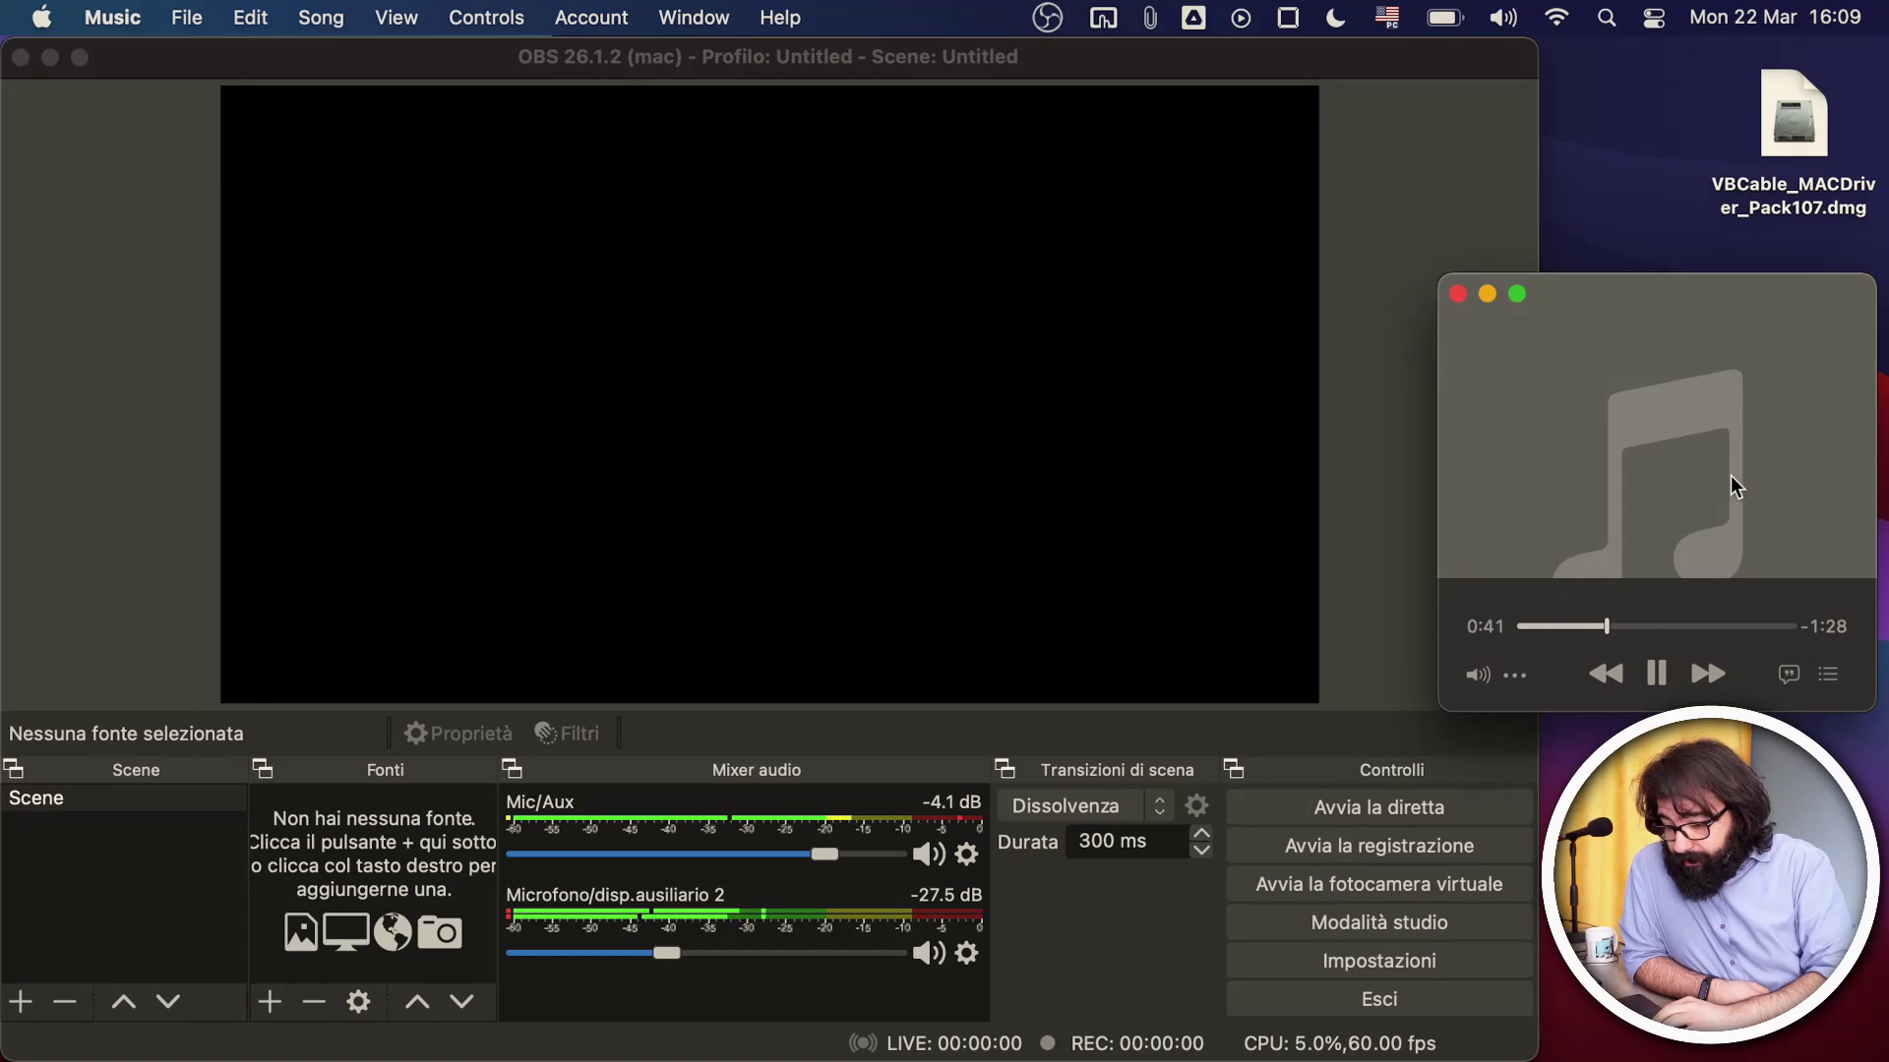
click(1656, 671)
Set the monitoring device (Dispositivo di monitoraggio) to Cam Link 4K in the OBS audio settings and save.
click(1349, 962)
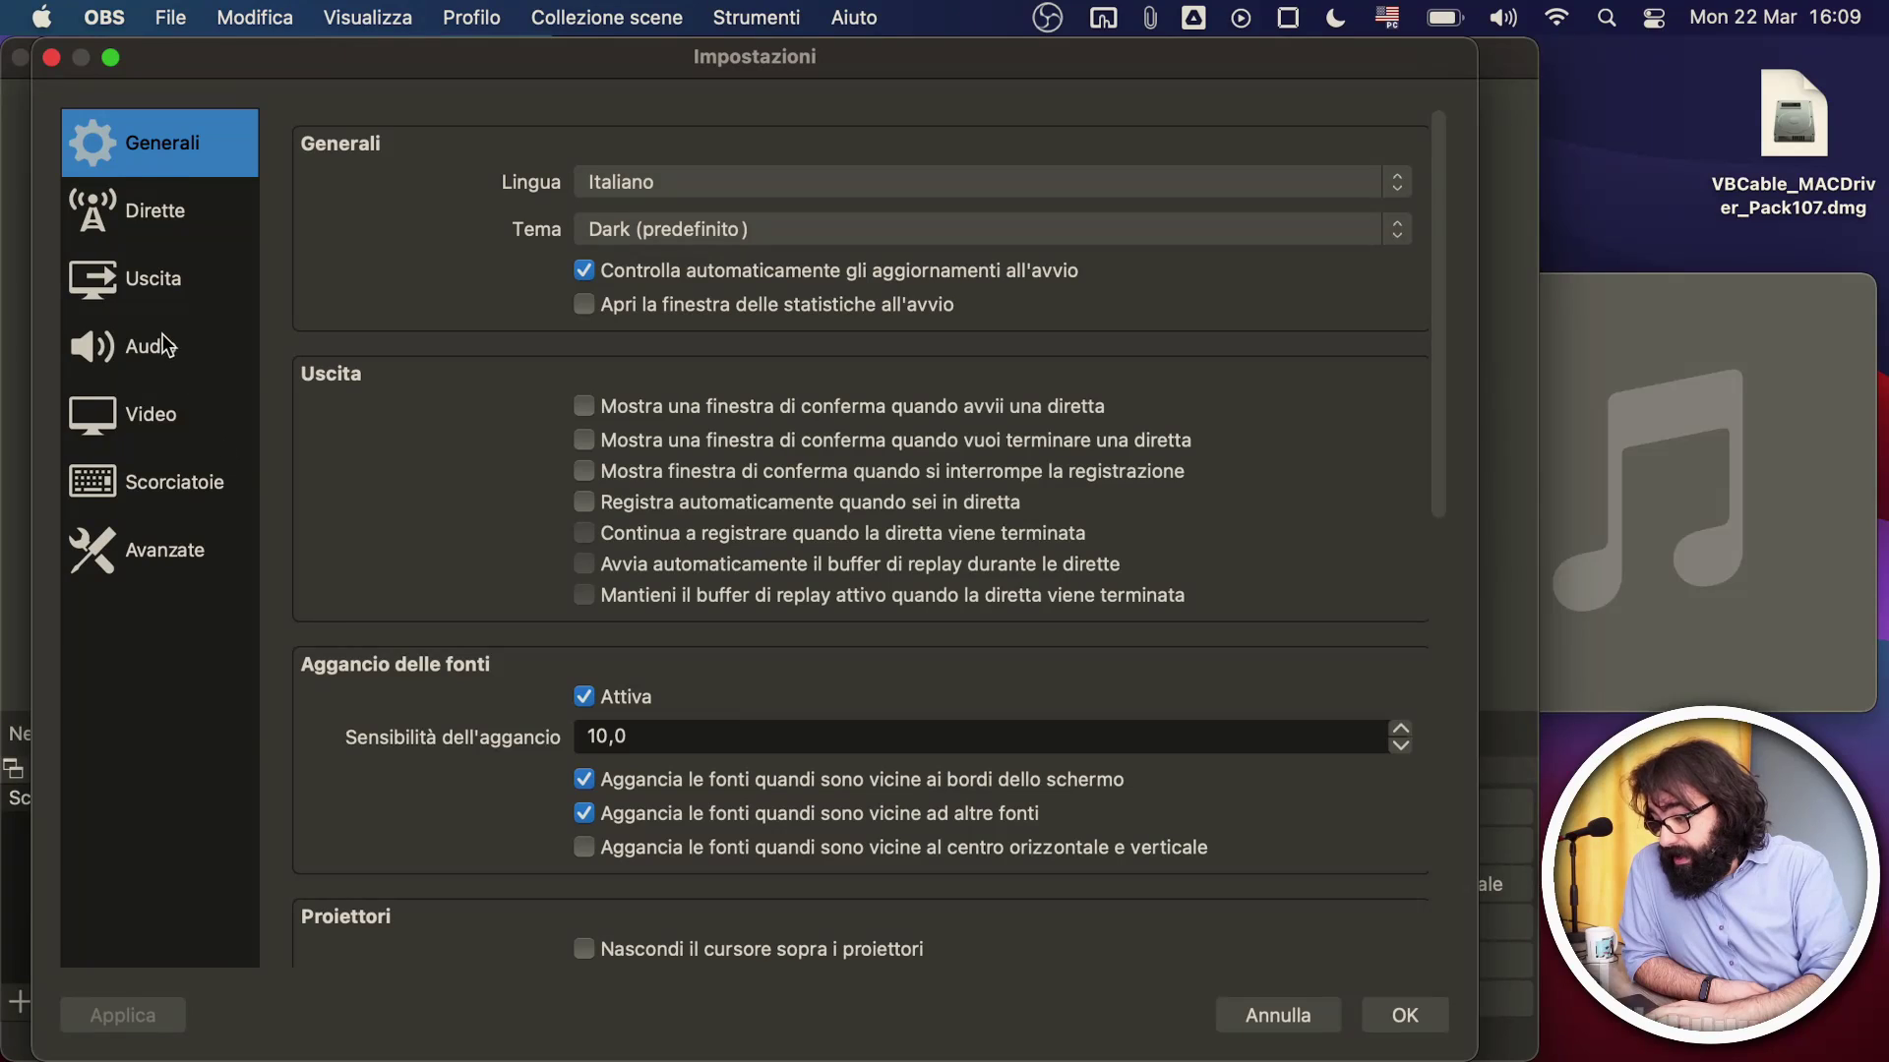
click(168, 346)
scroll(472, 850, down, 3)
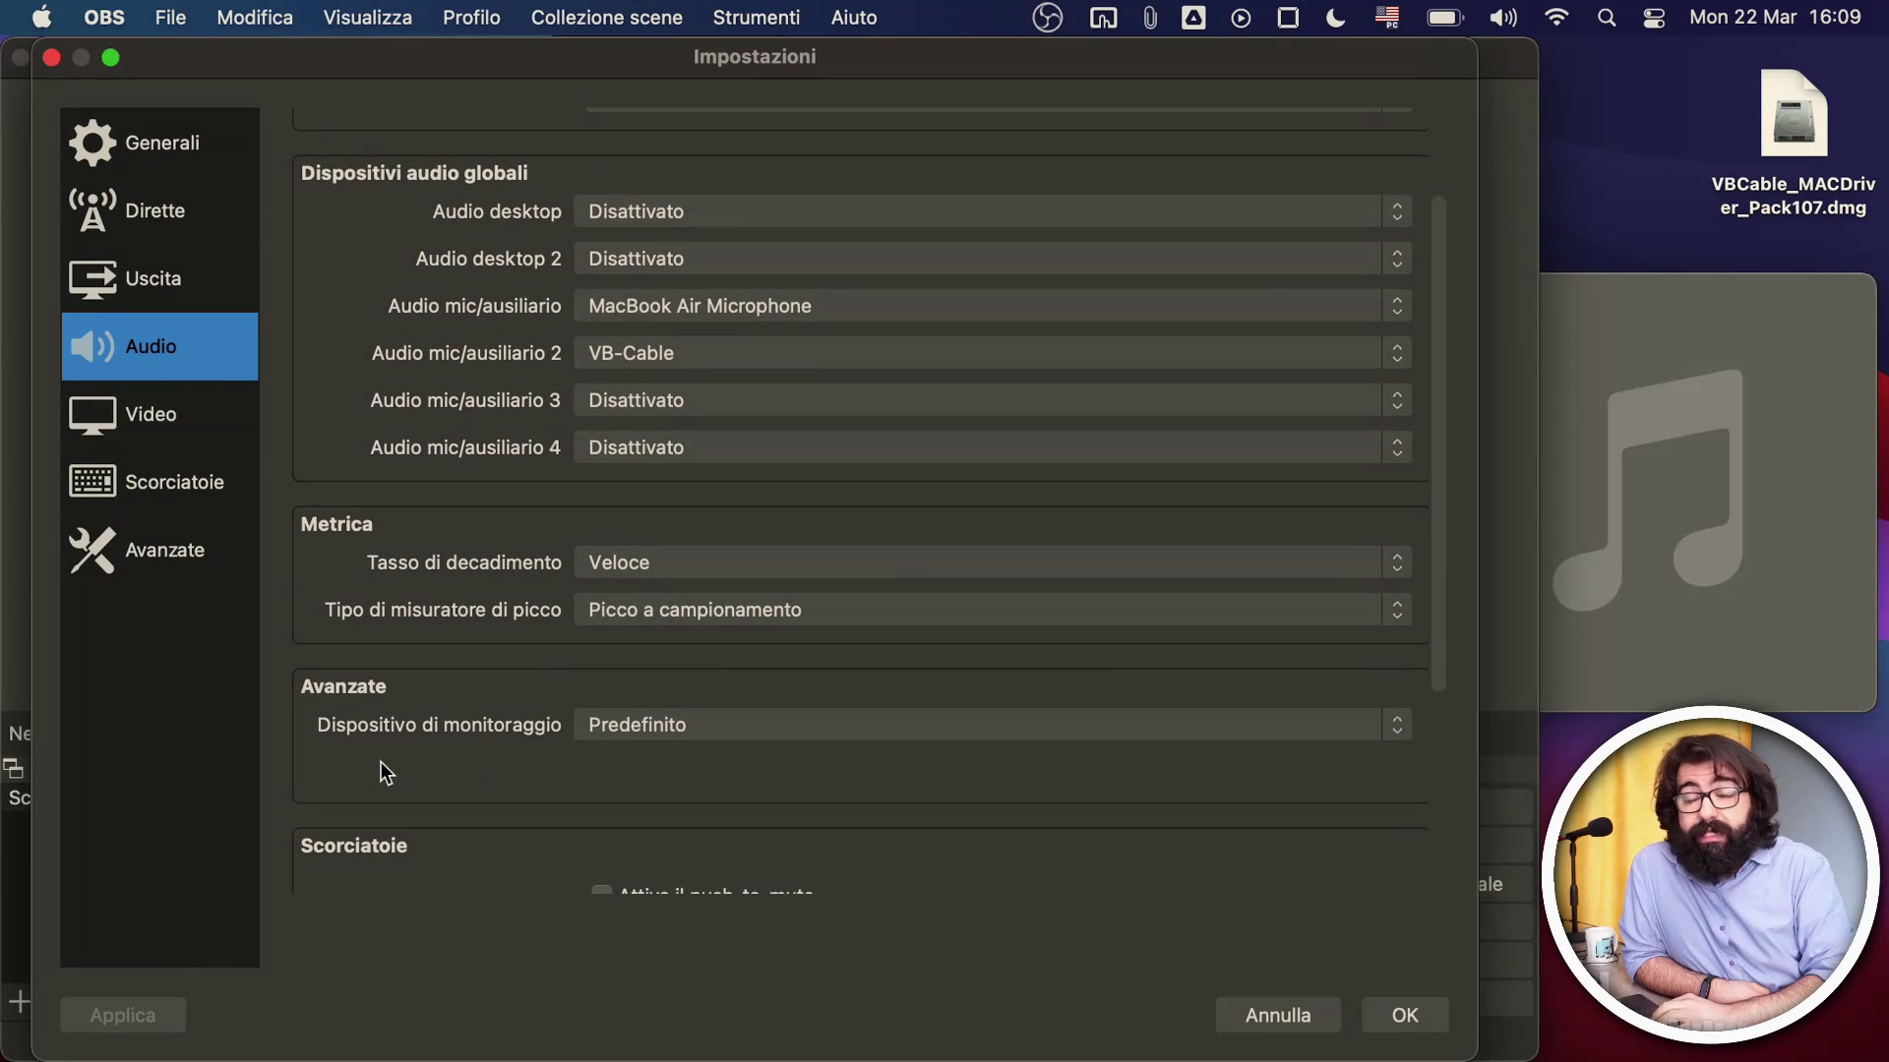
click(688, 717)
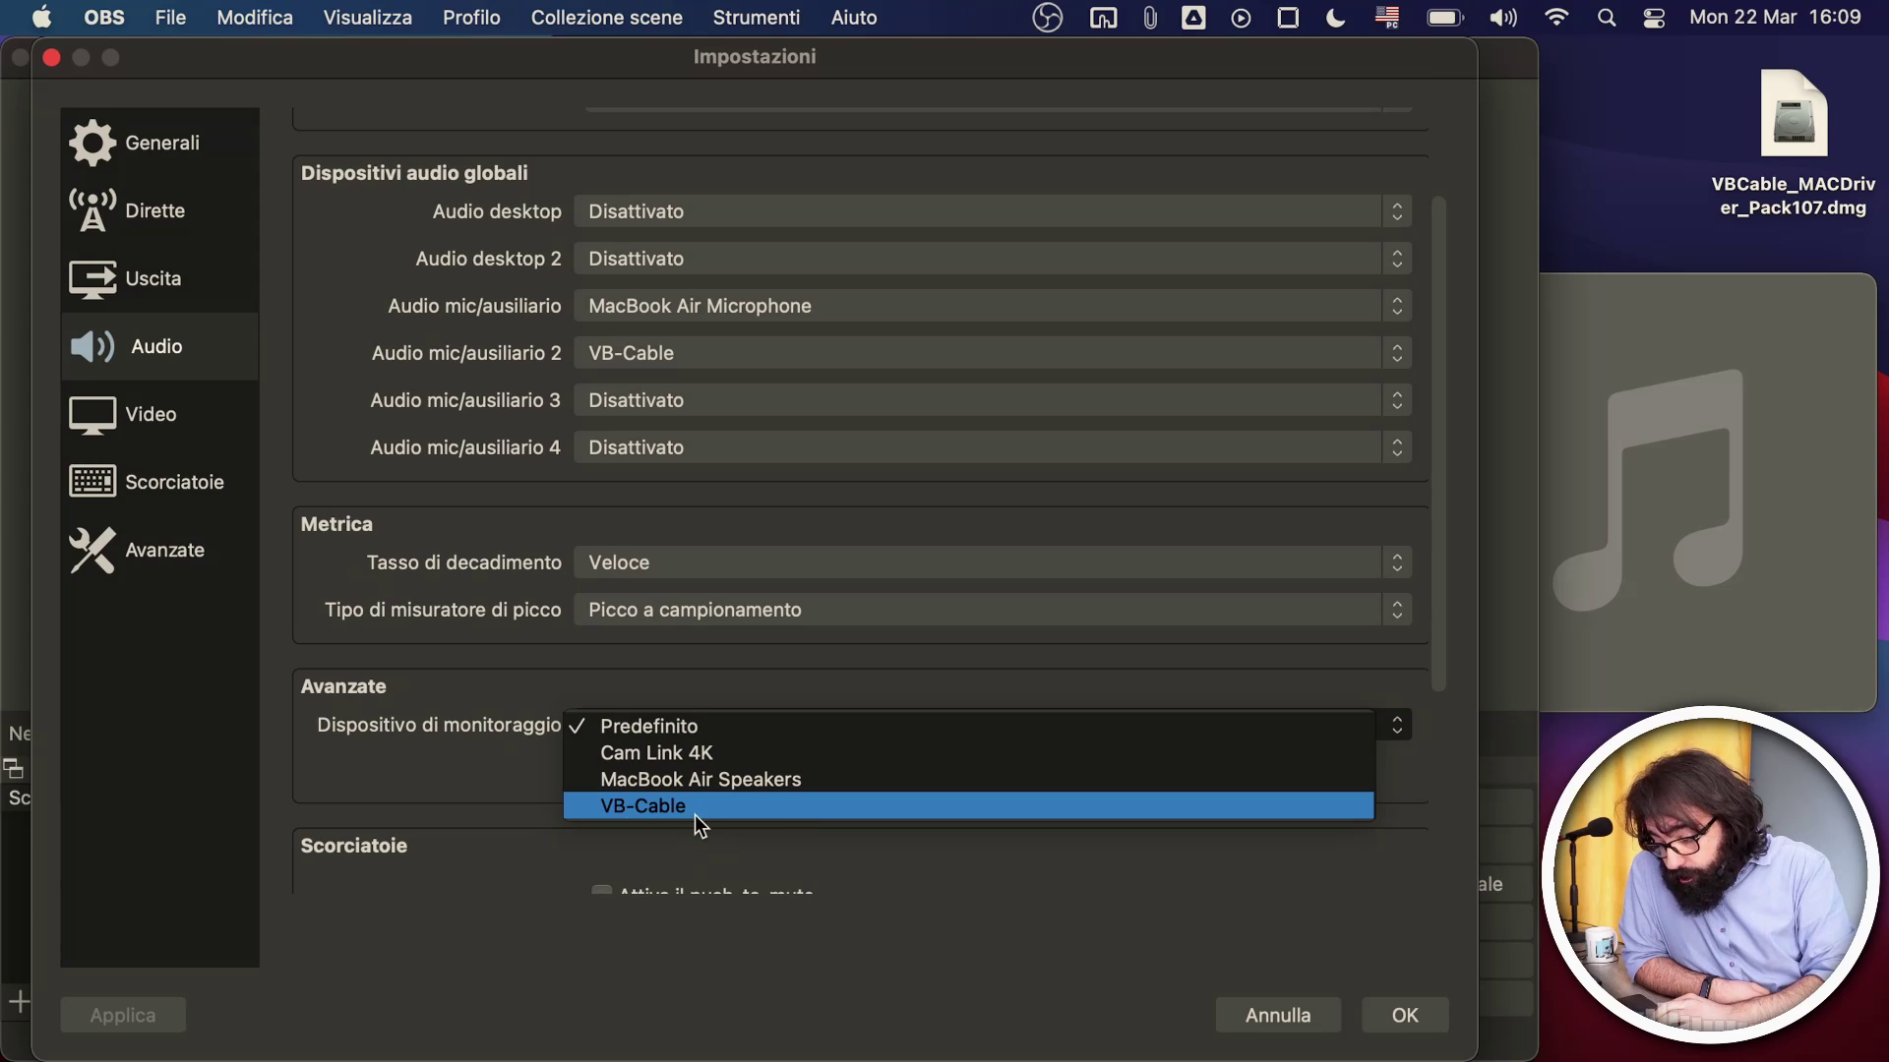
click(1505, 17)
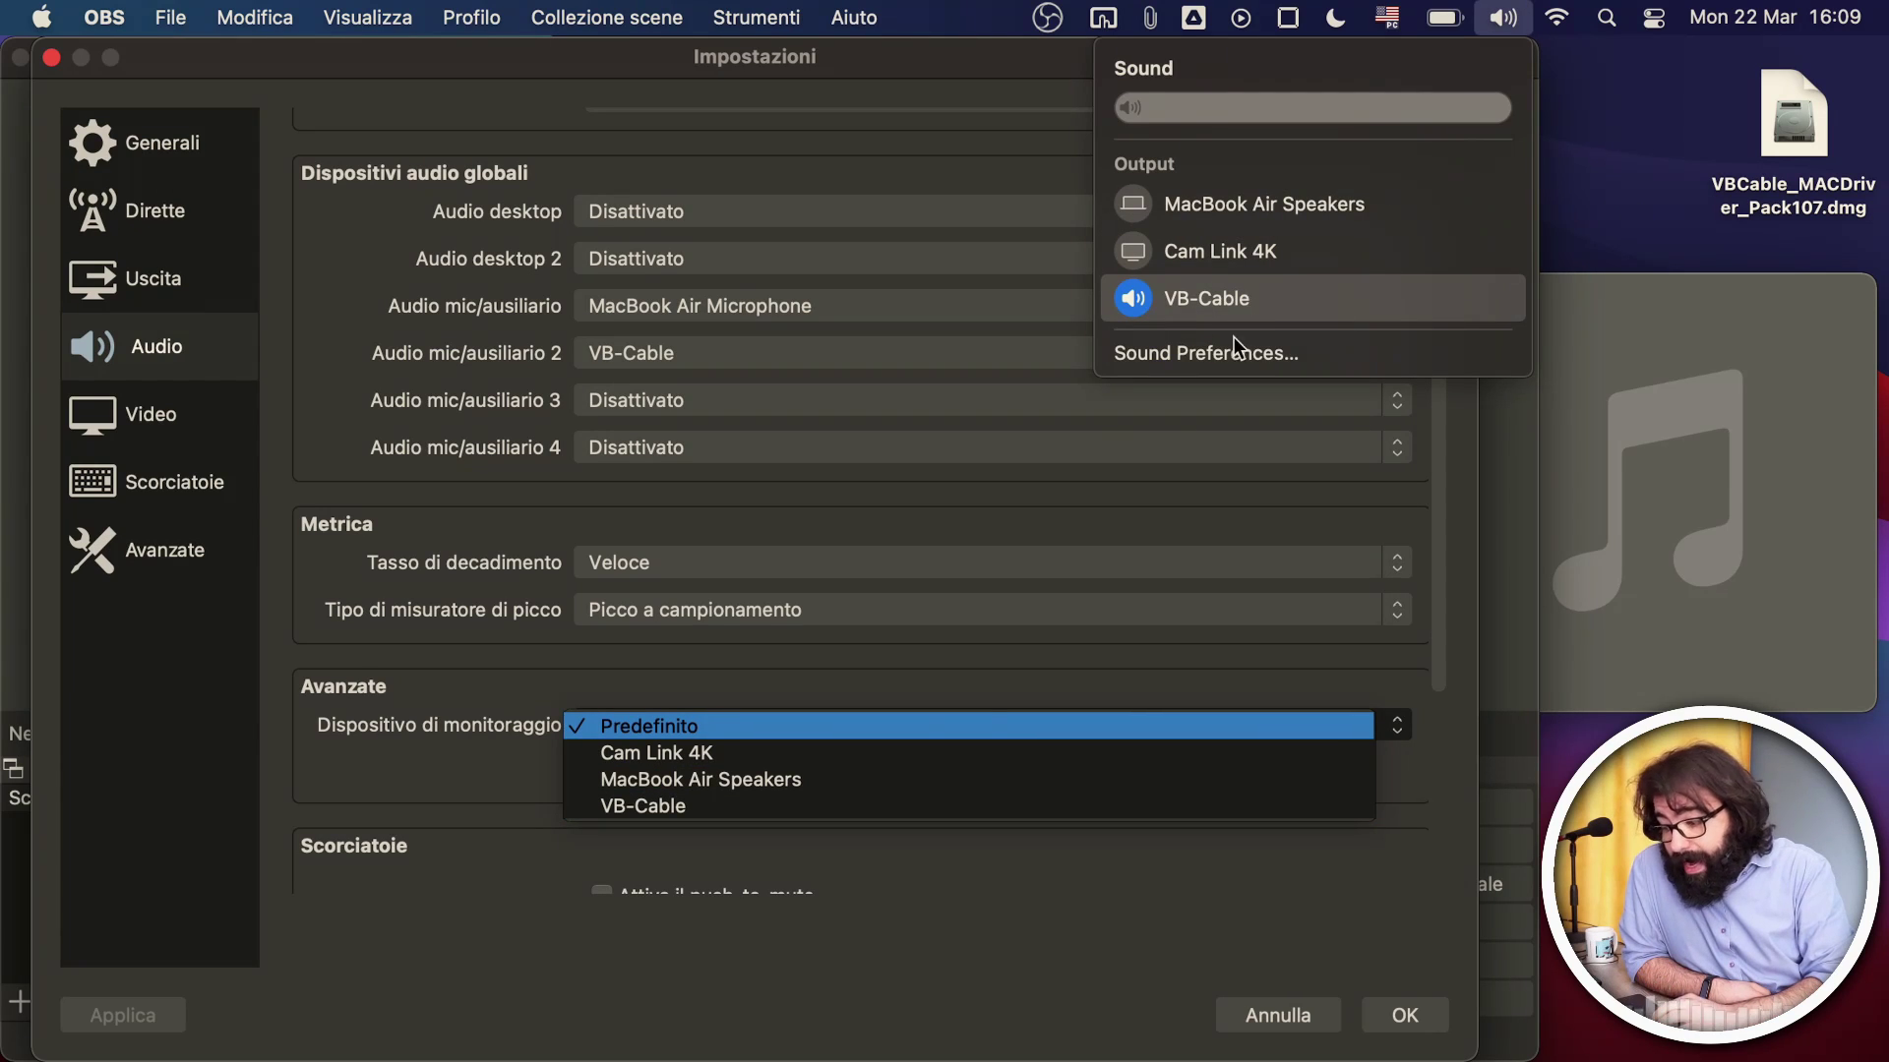
click(703, 756)
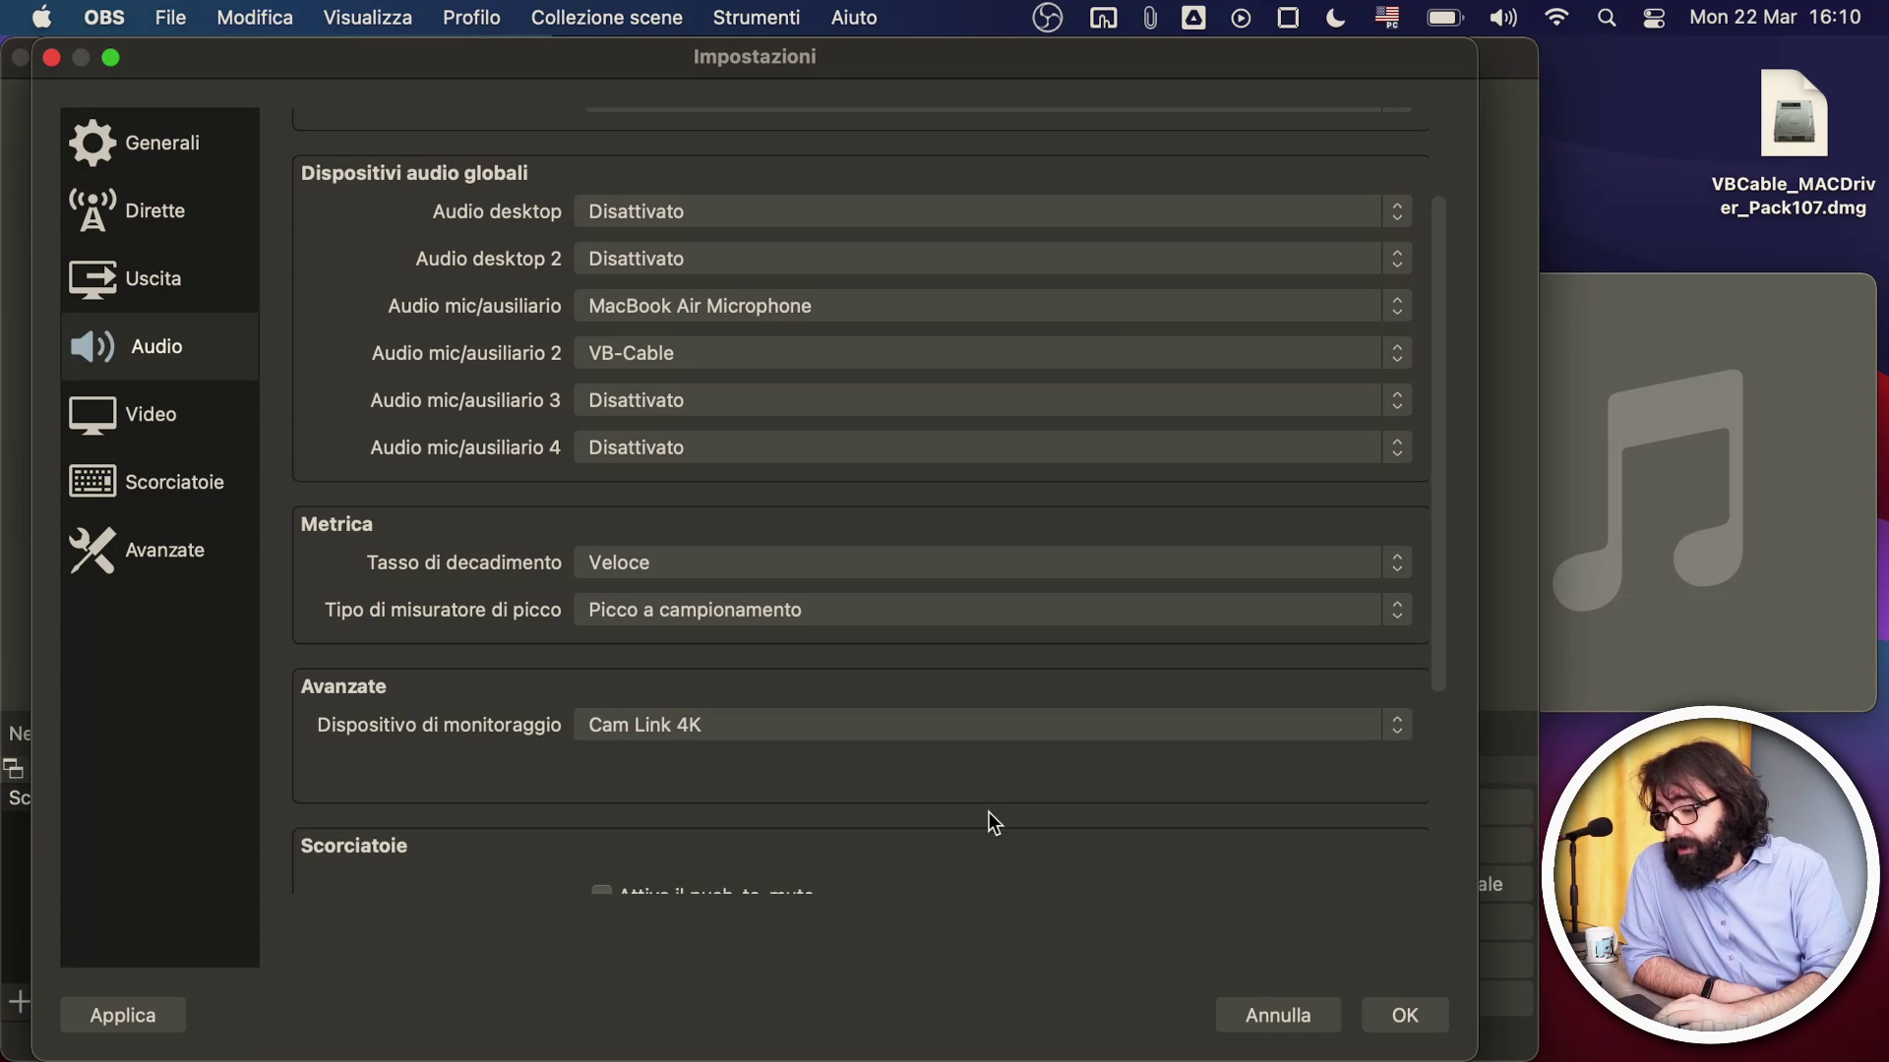
click(1411, 1023)
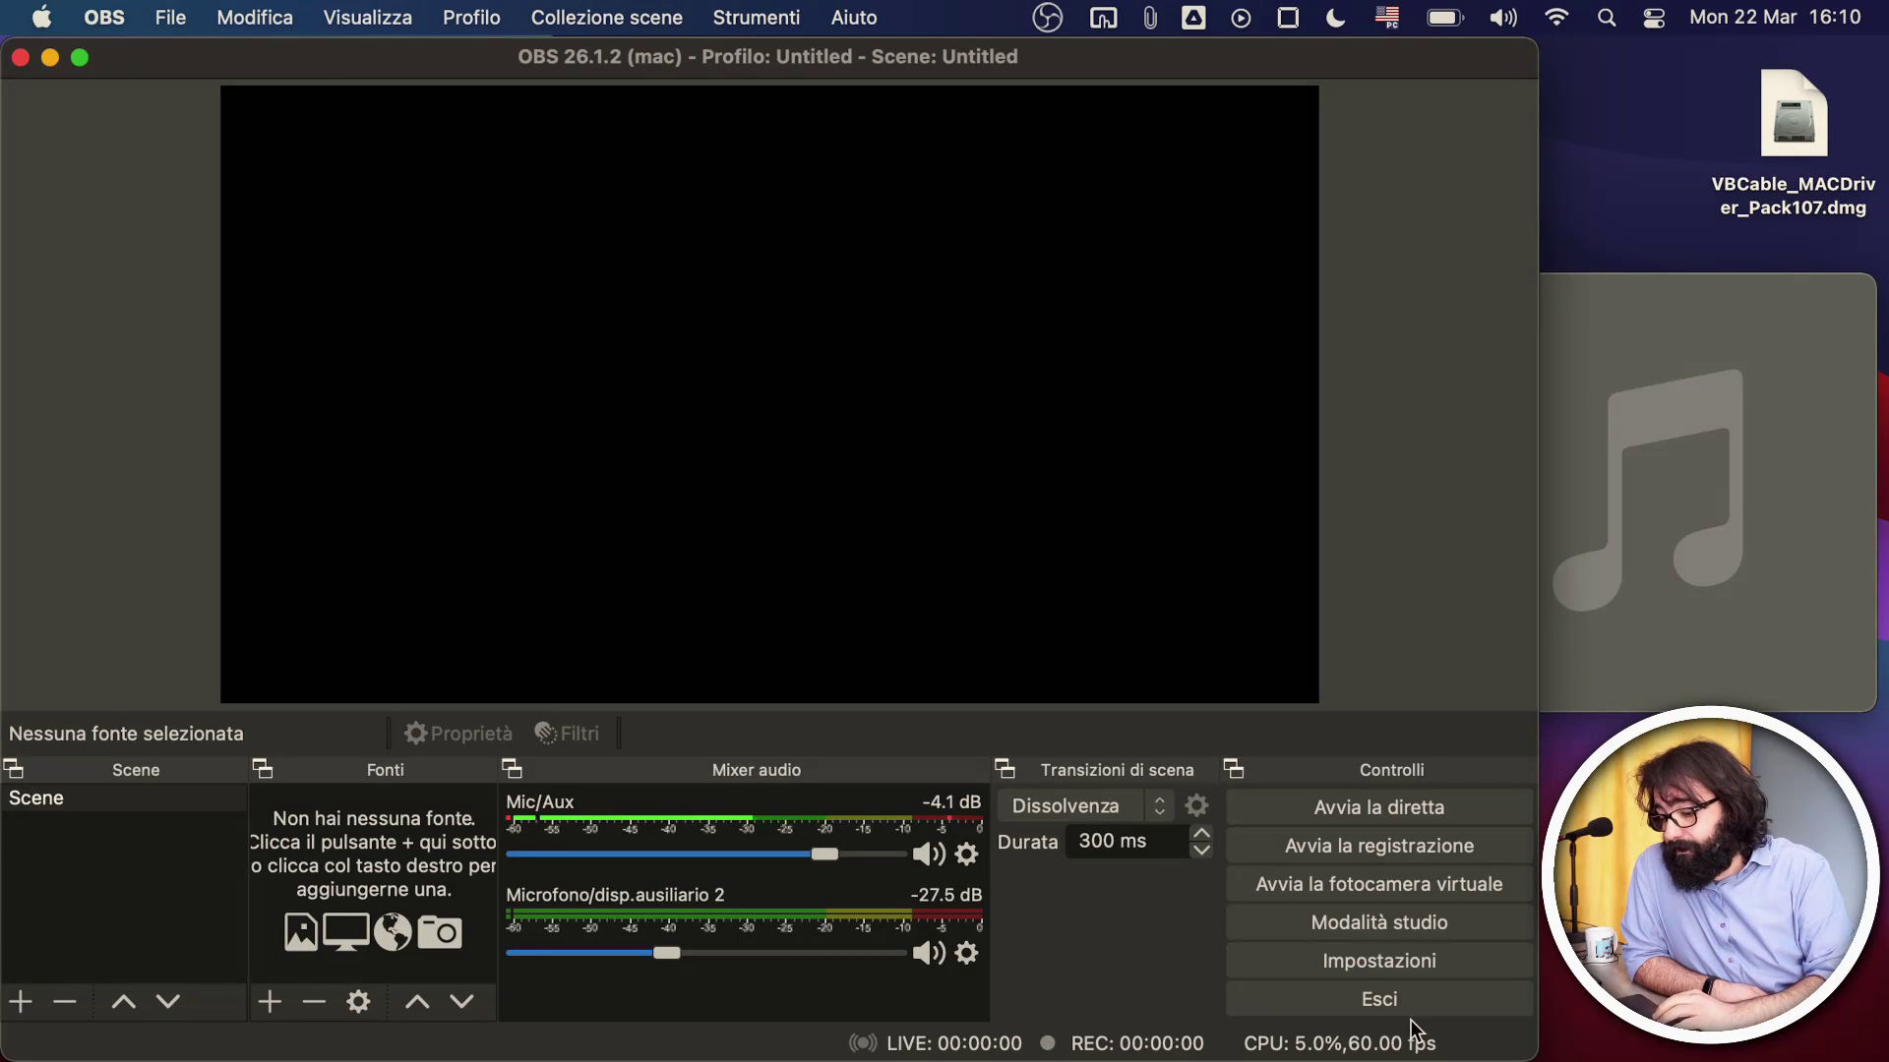
Bring Music to the front and play the track to test the monitored audio.
click(1673, 482)
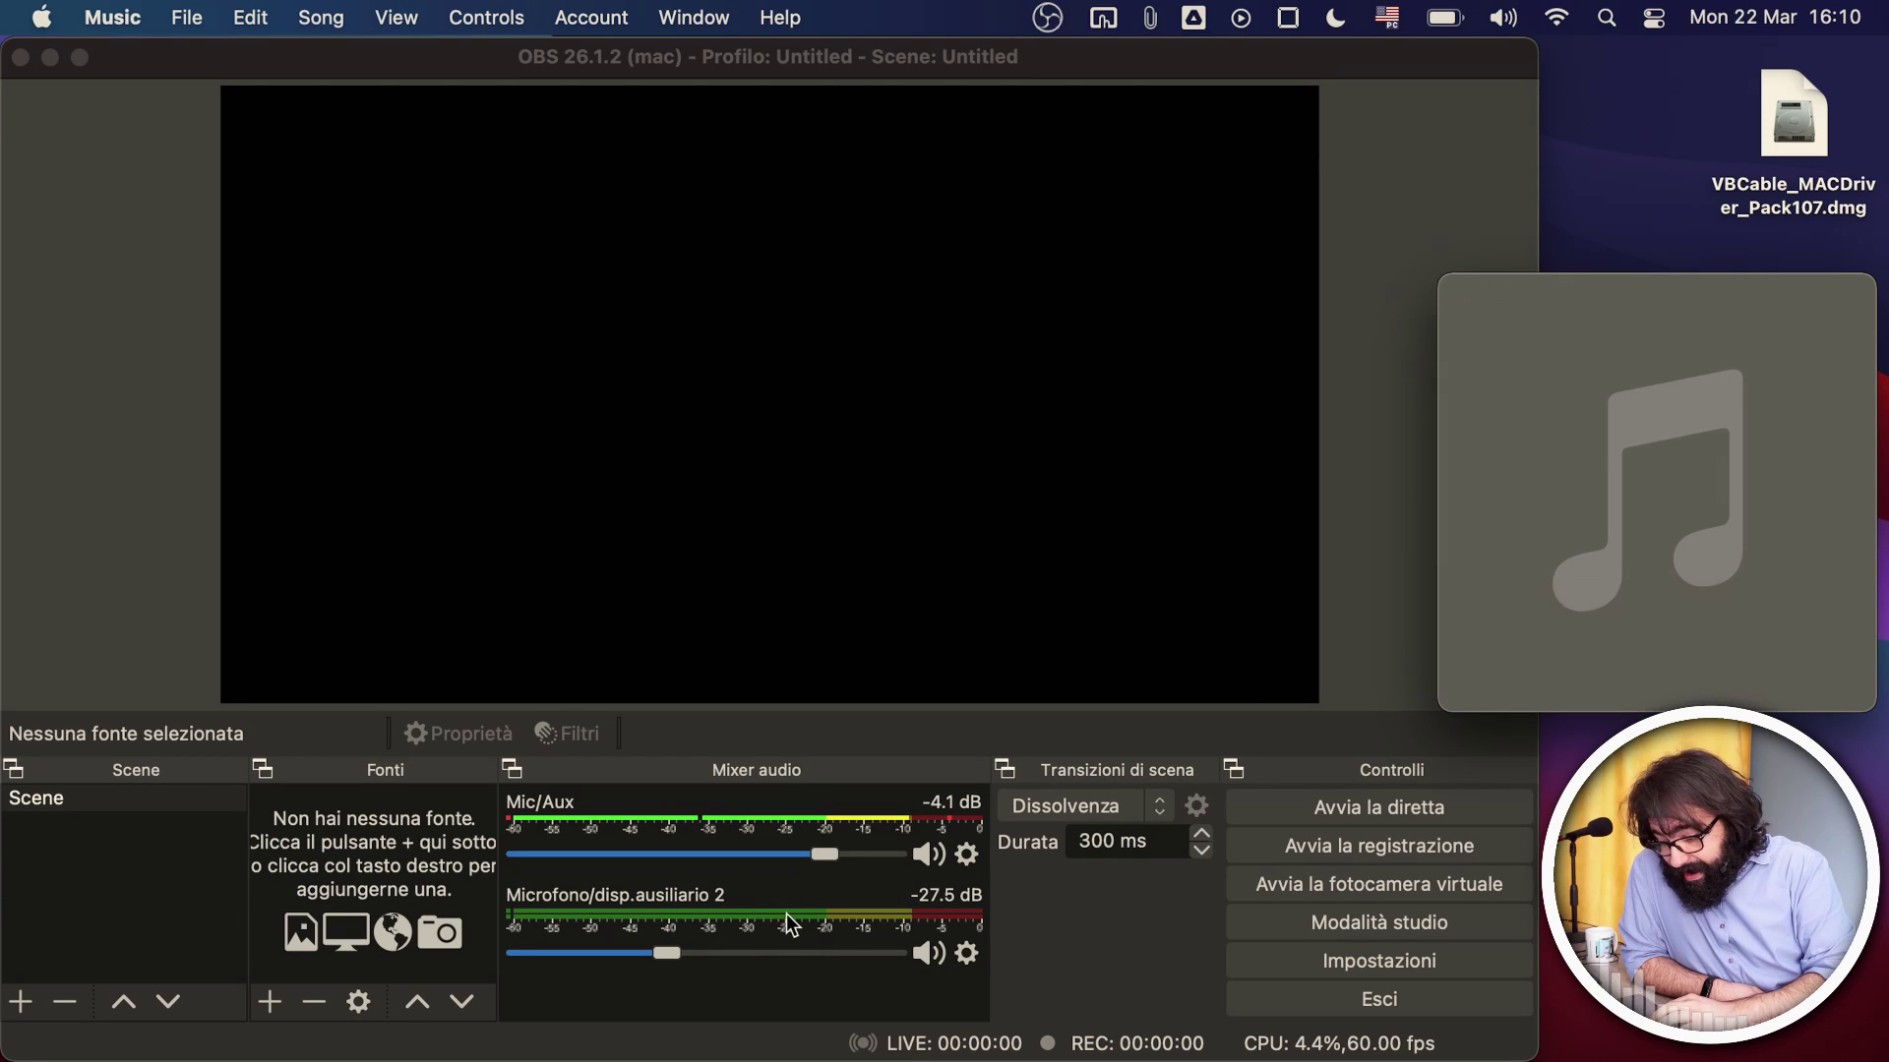
mouse_move(1725, 623)
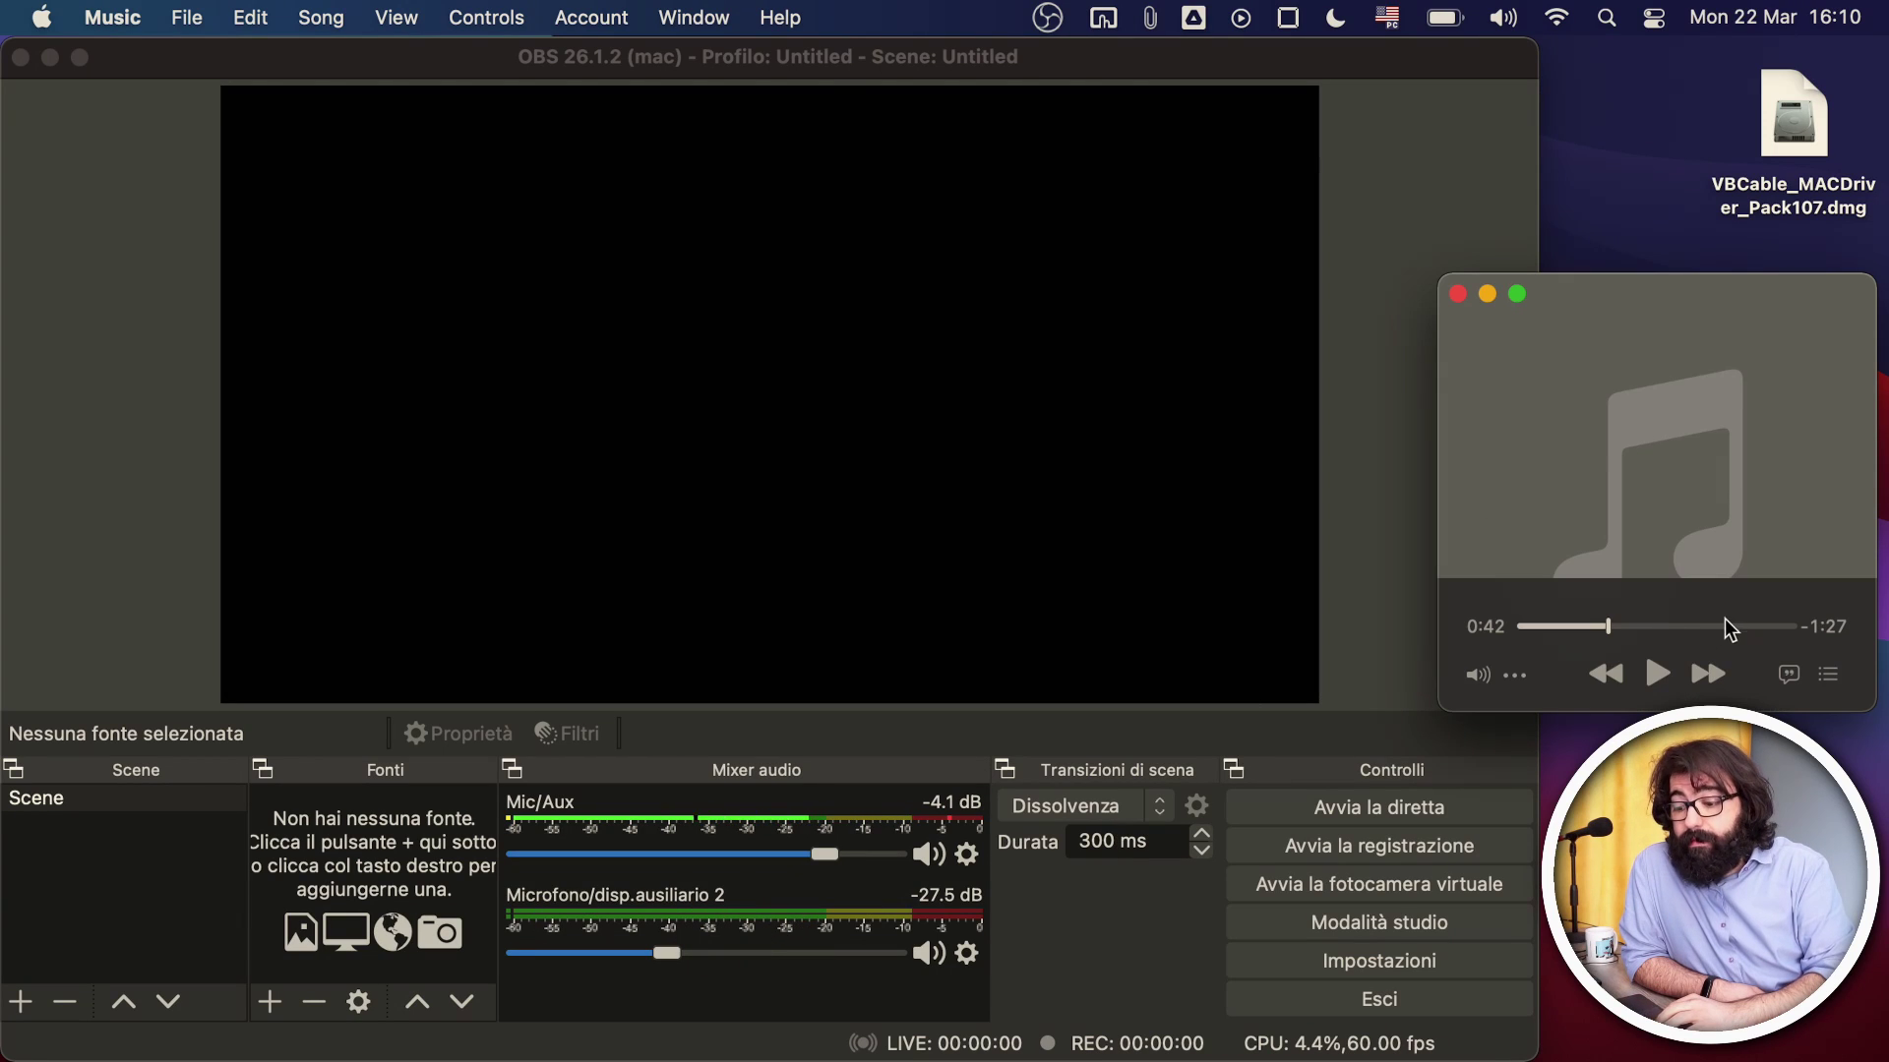
click(1657, 675)
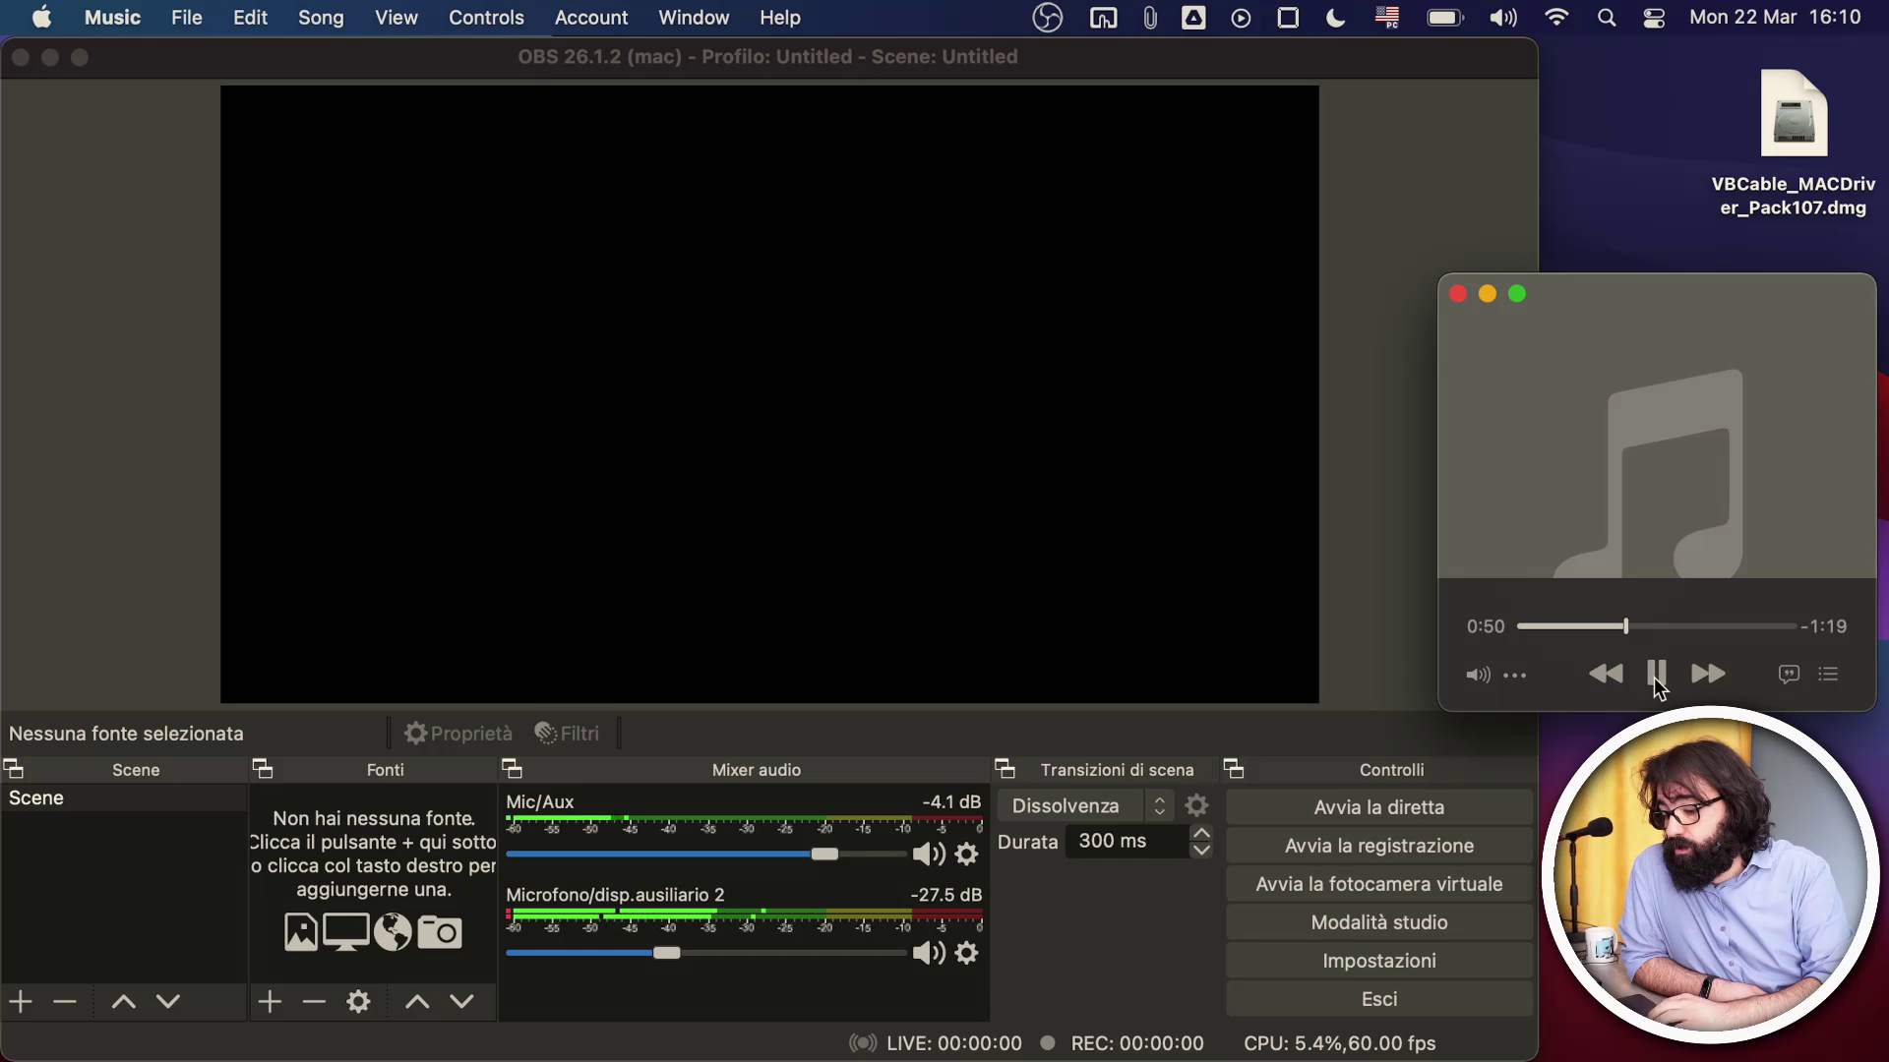
Review the device assignments and monitoring device in the OBS audio settings, and close the settings.
click(1355, 963)
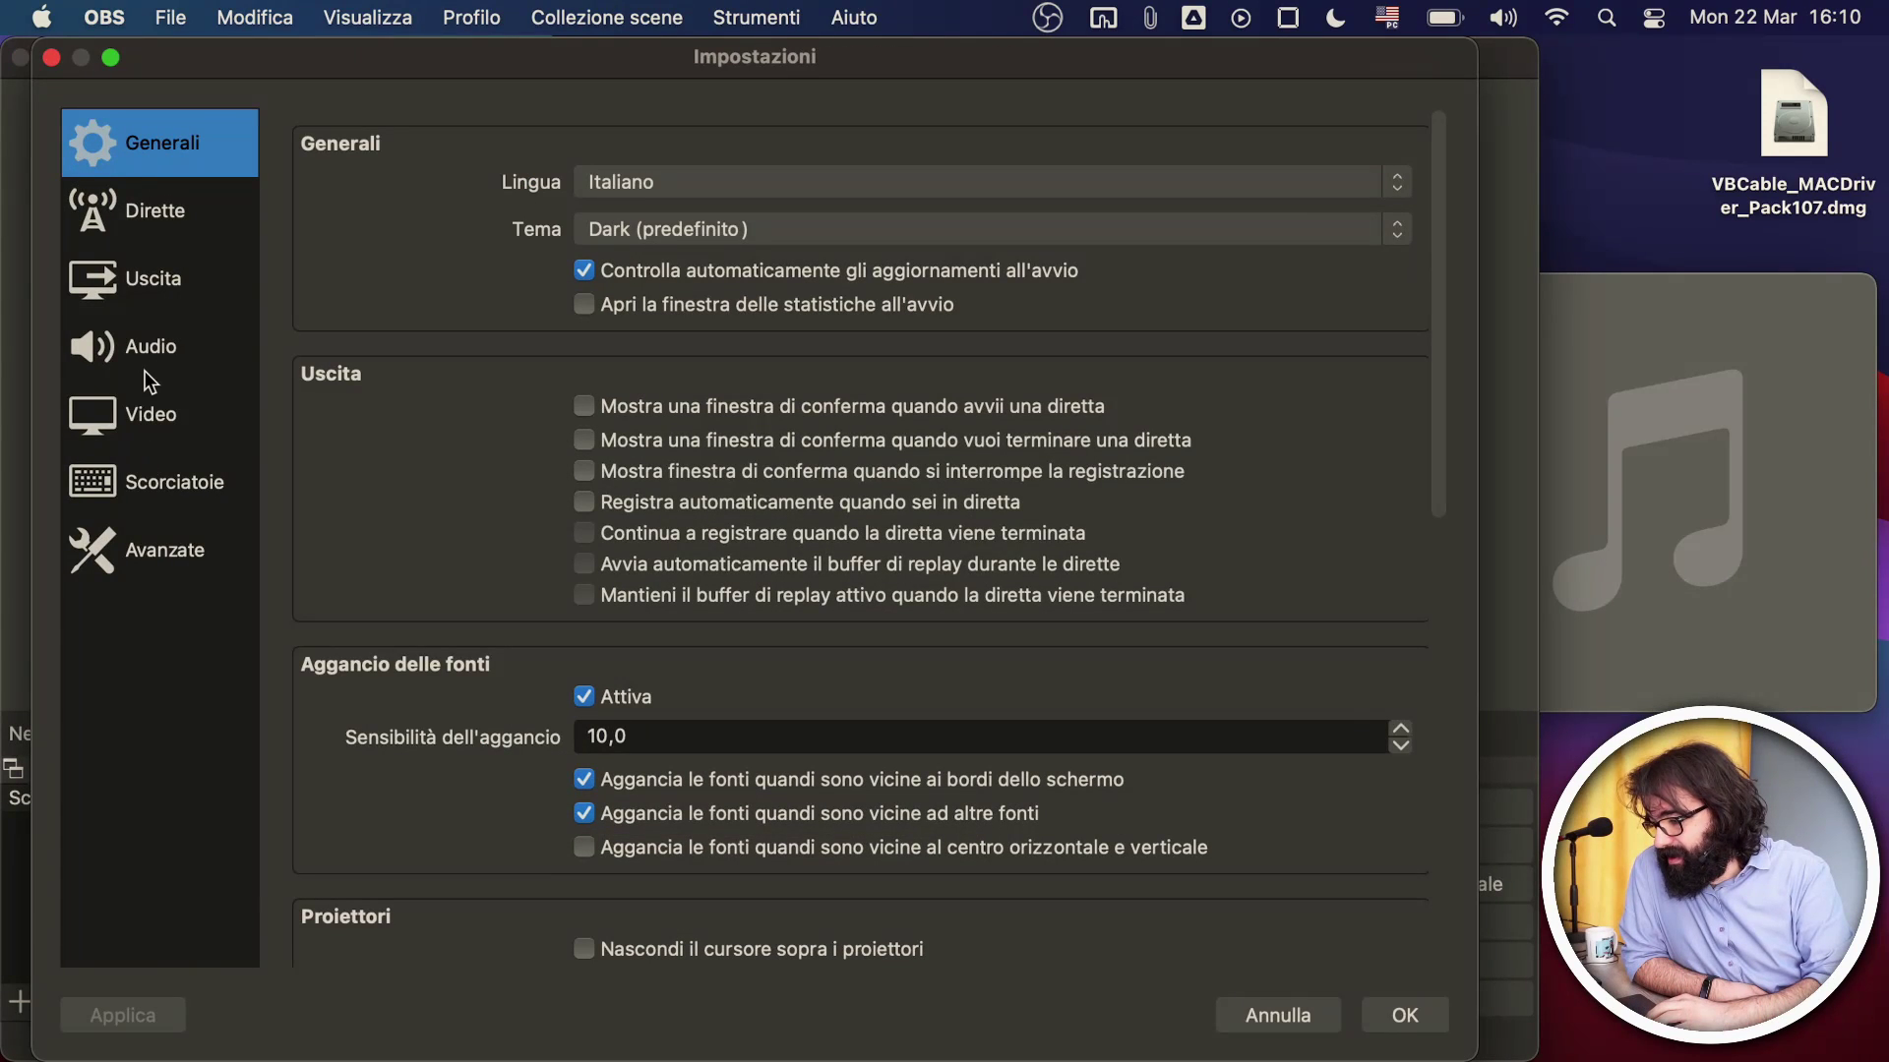
click(149, 350)
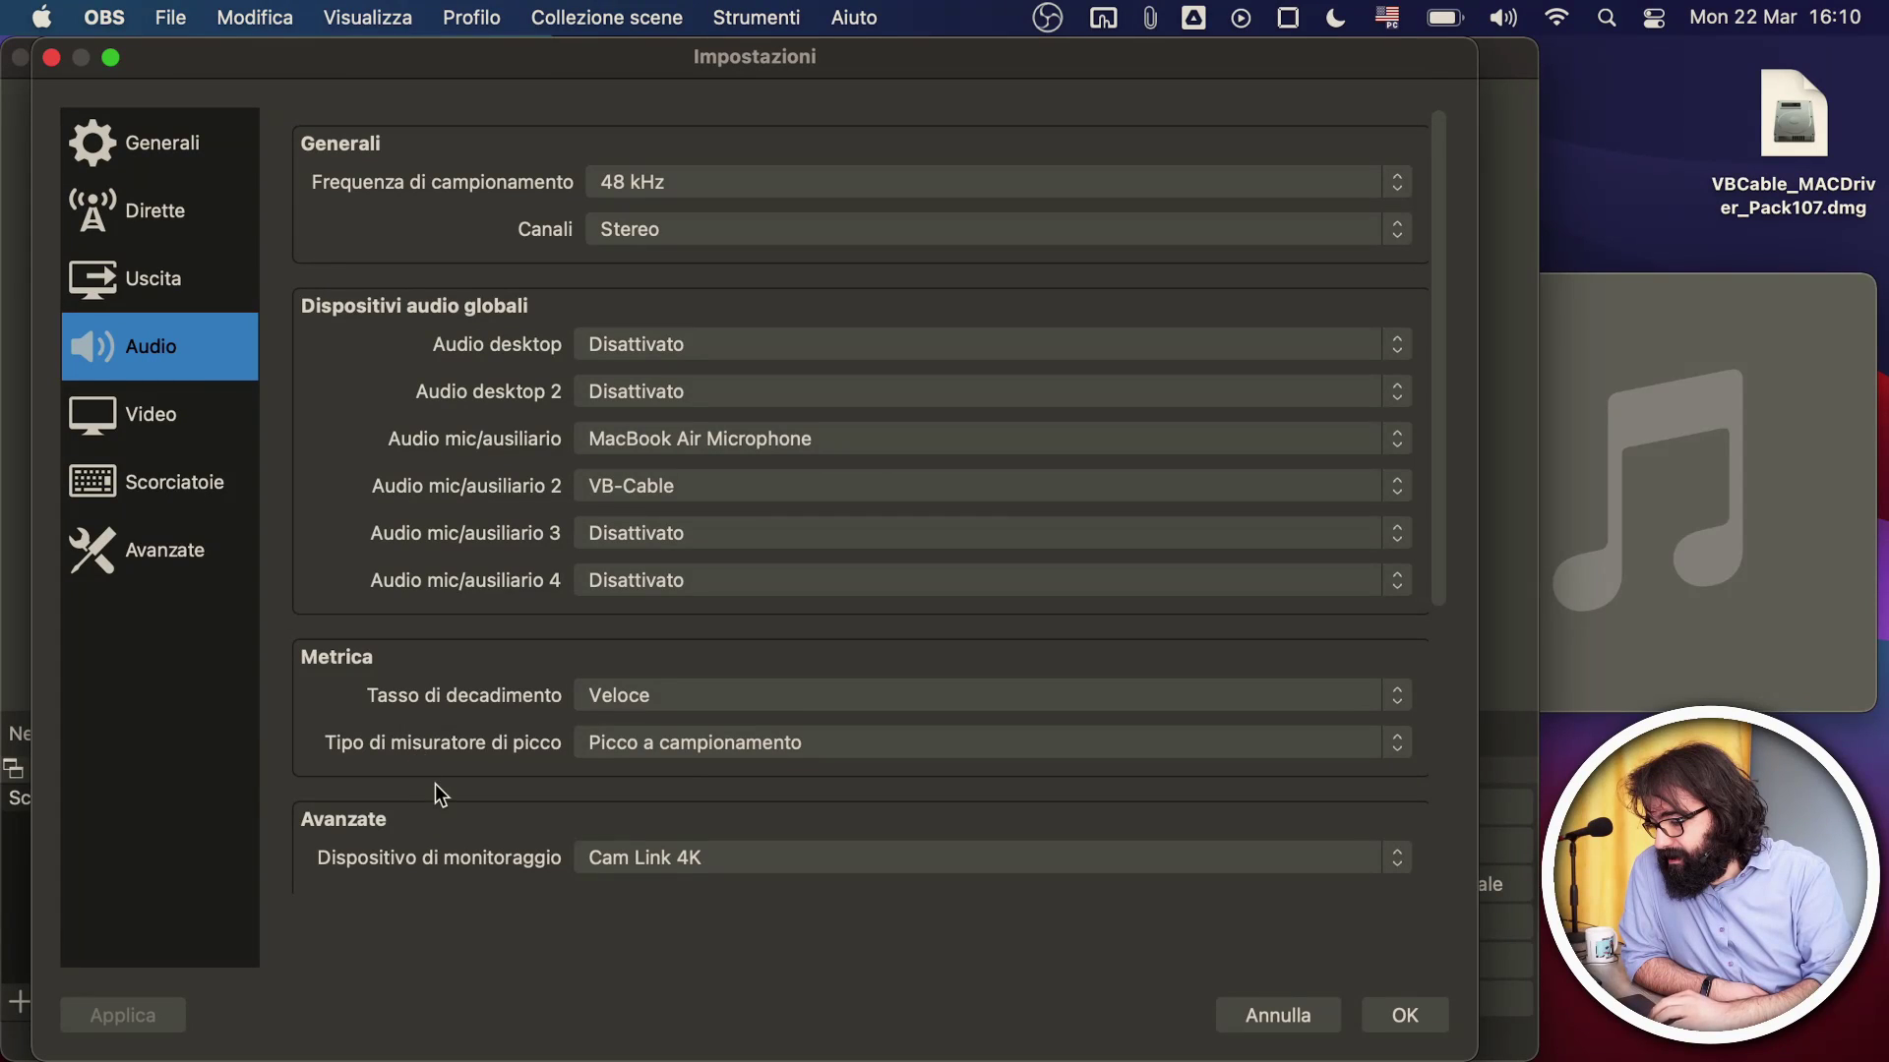
scroll(435, 783, down, 3)
click(1406, 1015)
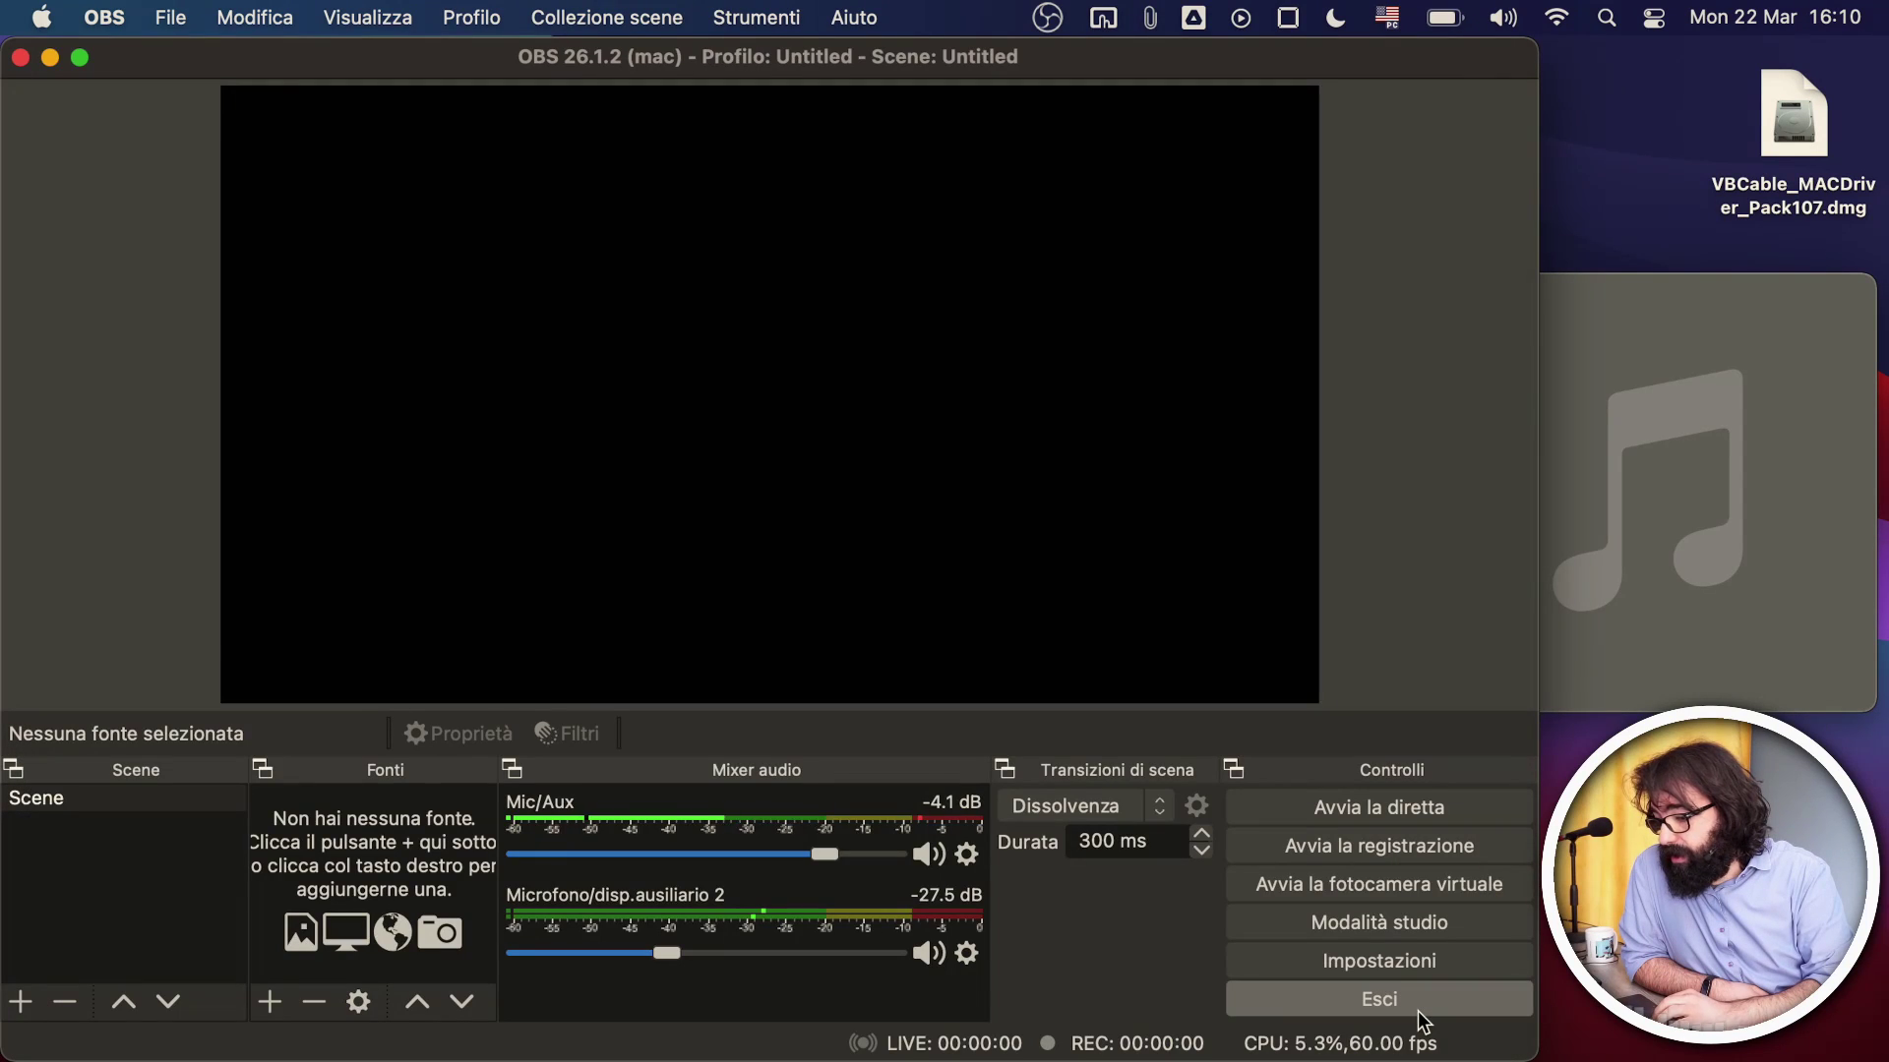
Set the monitoring device (Dispositivo di monitoraggio) to MacBook Air Speakers in the OBS audio settings, save, and return to Music.
mouse_move(1653, 471)
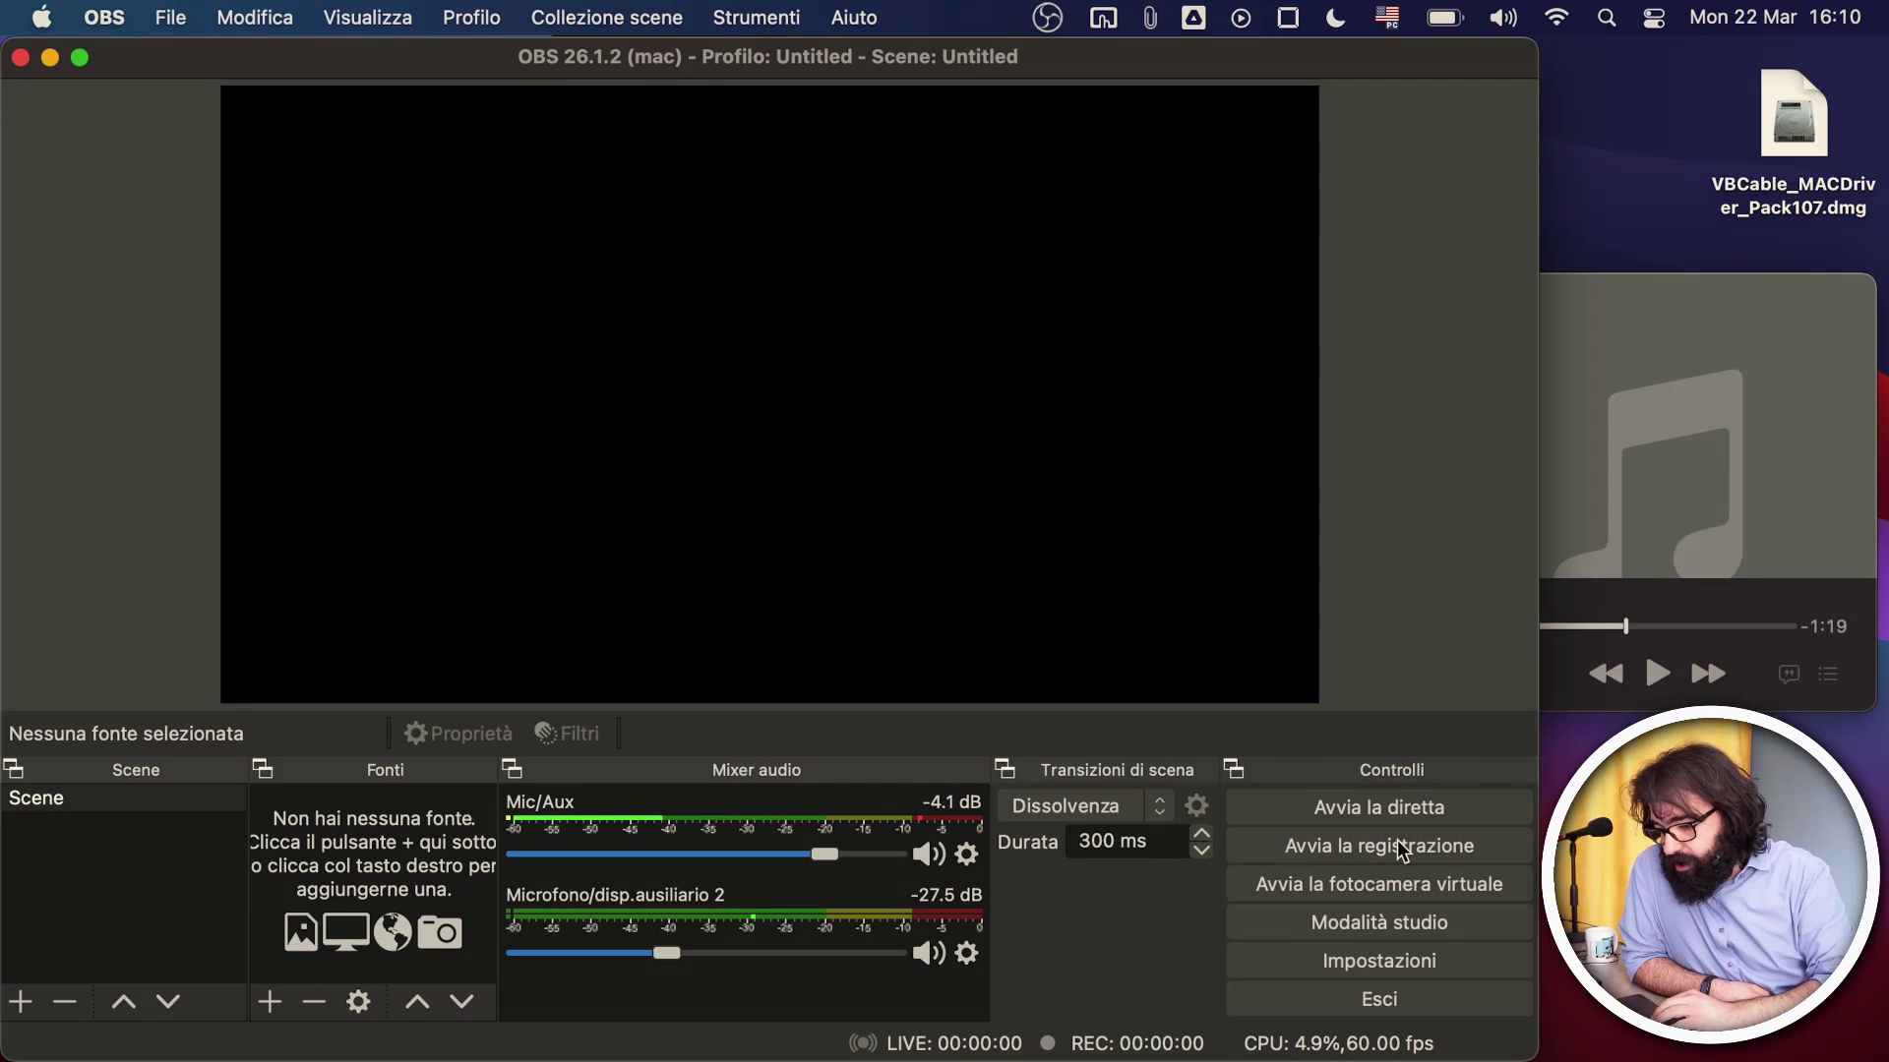
click(1352, 972)
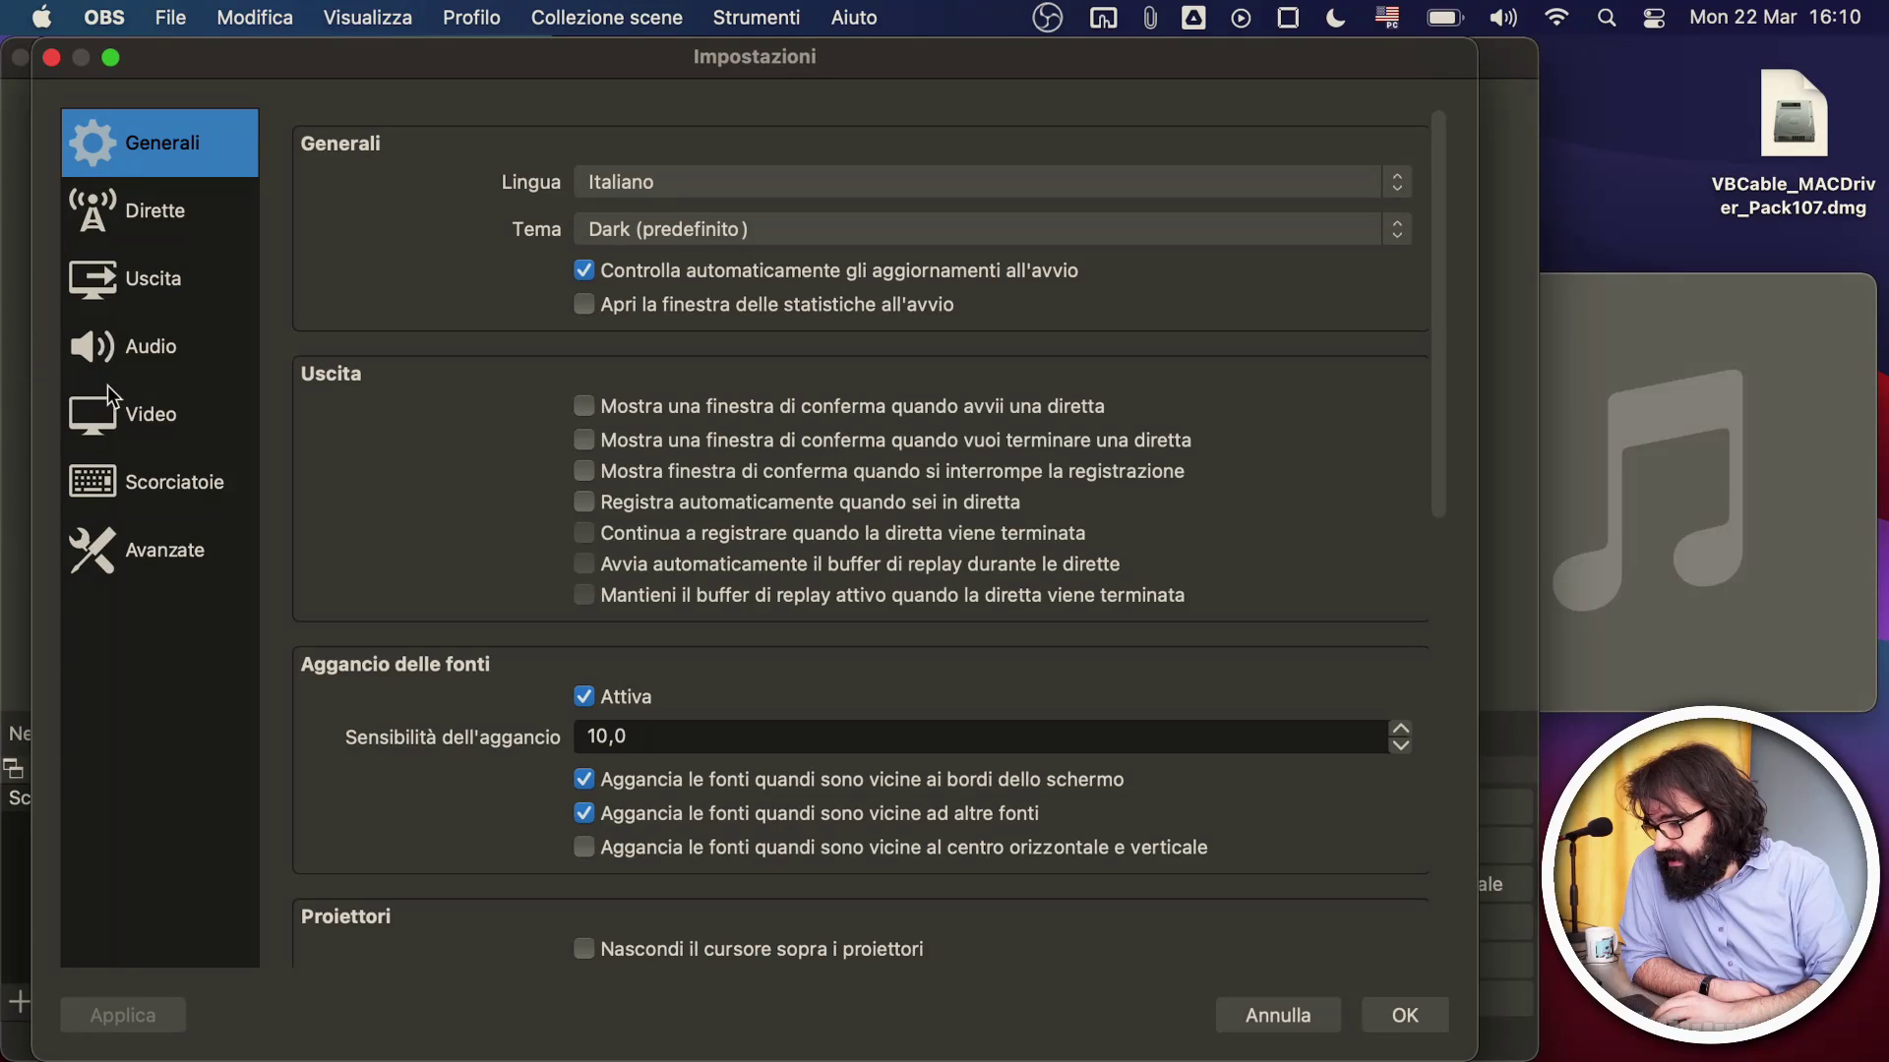
click(148, 366)
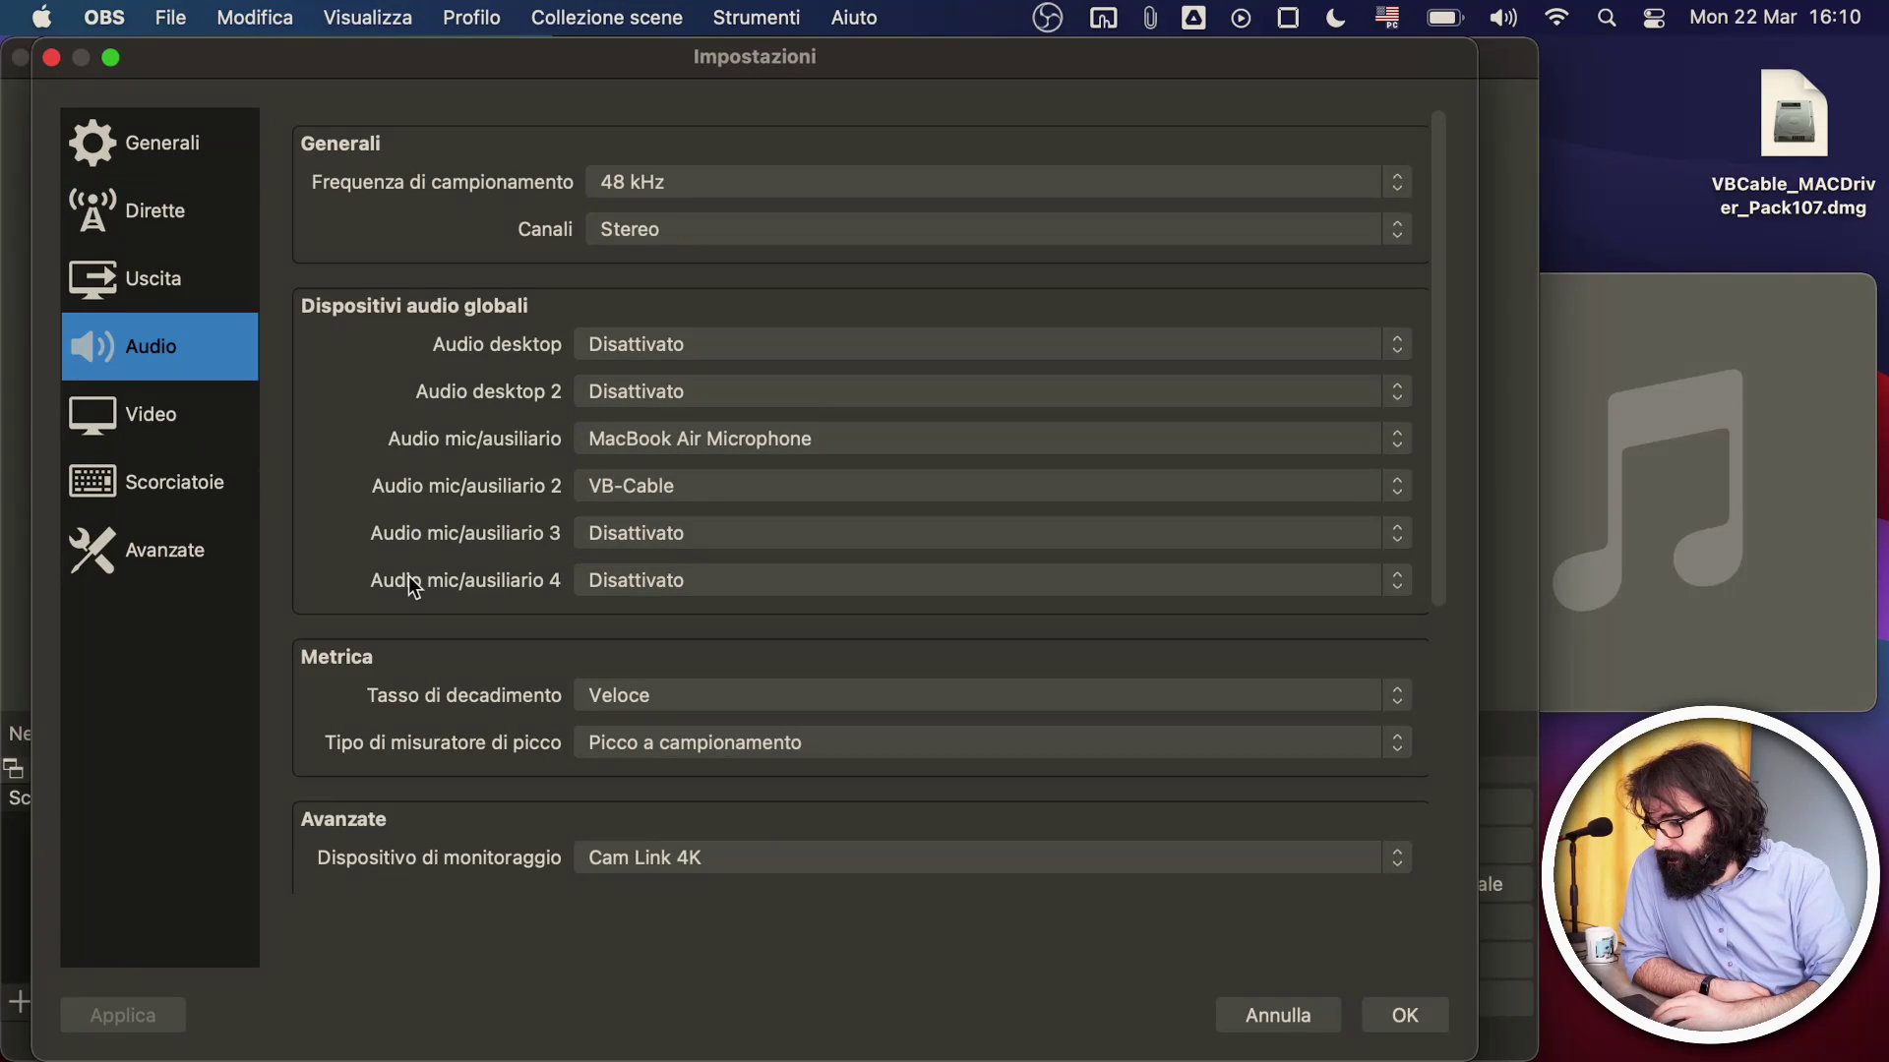
click(678, 857)
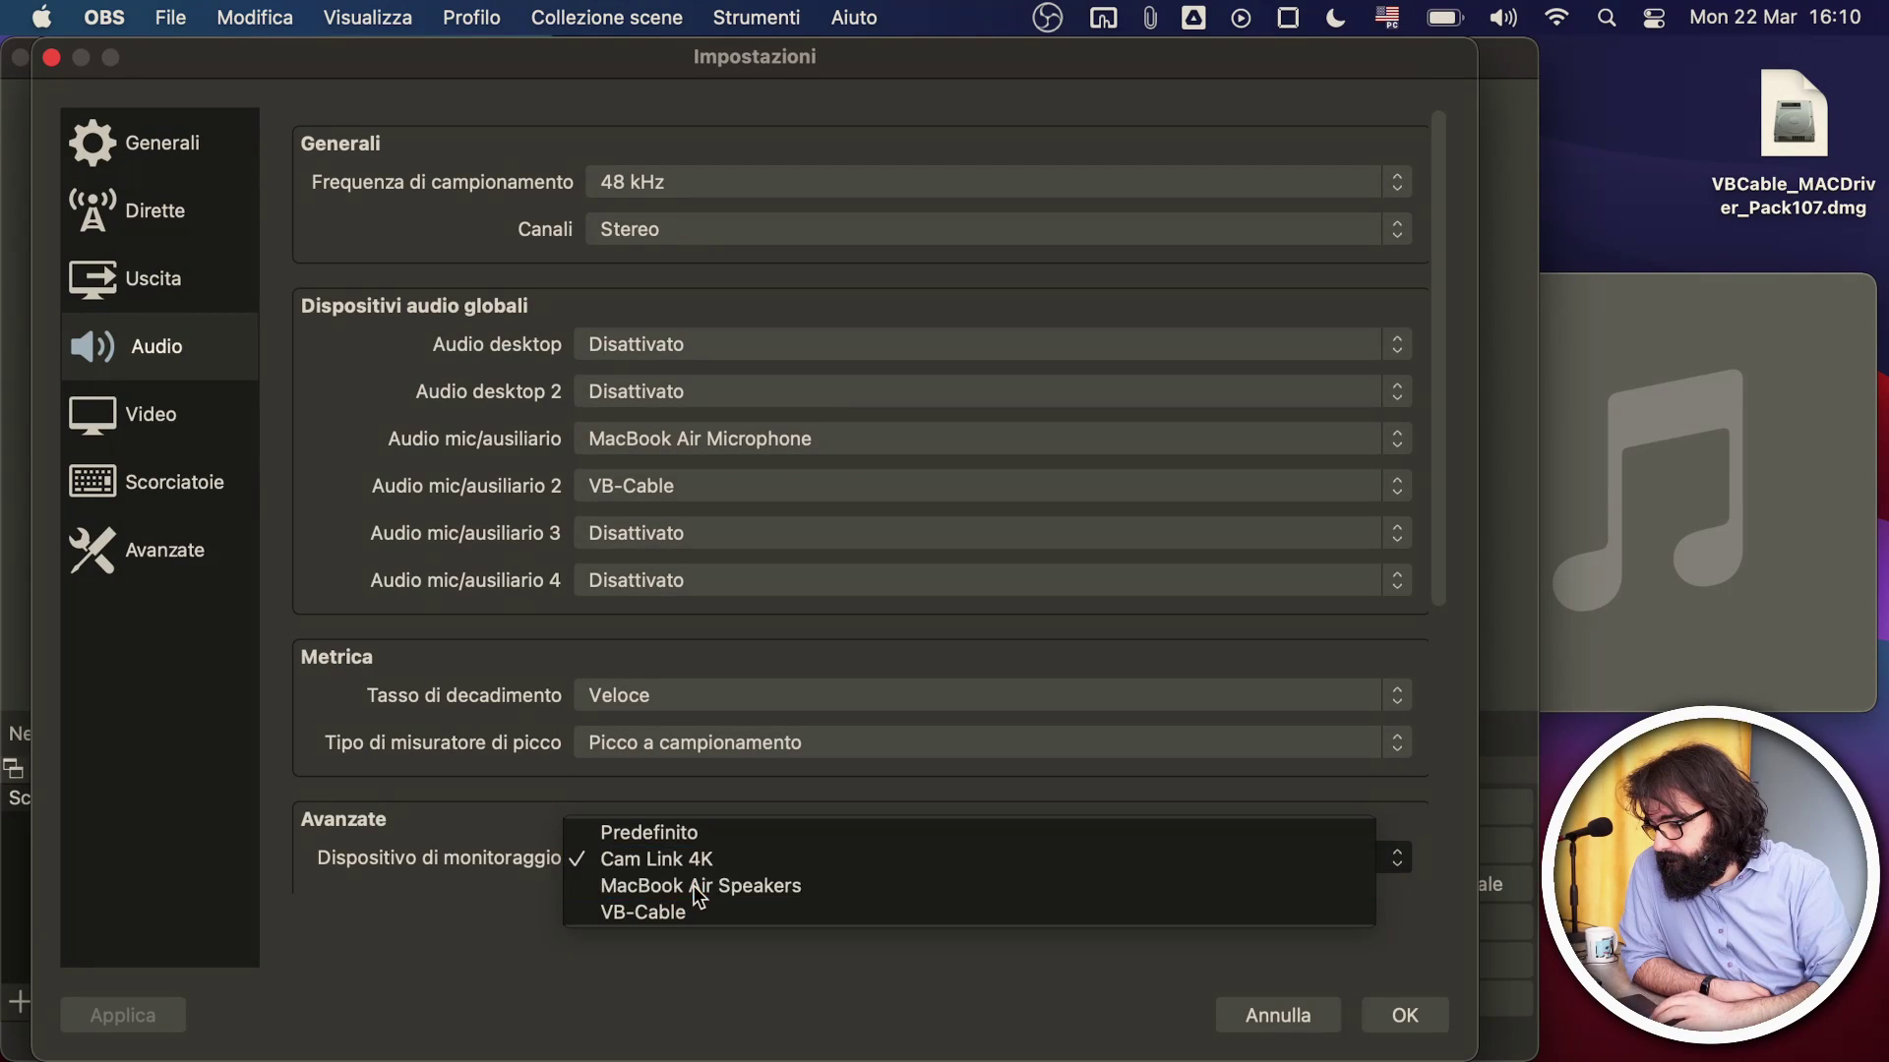
click(688, 885)
click(1404, 1015)
click(1669, 507)
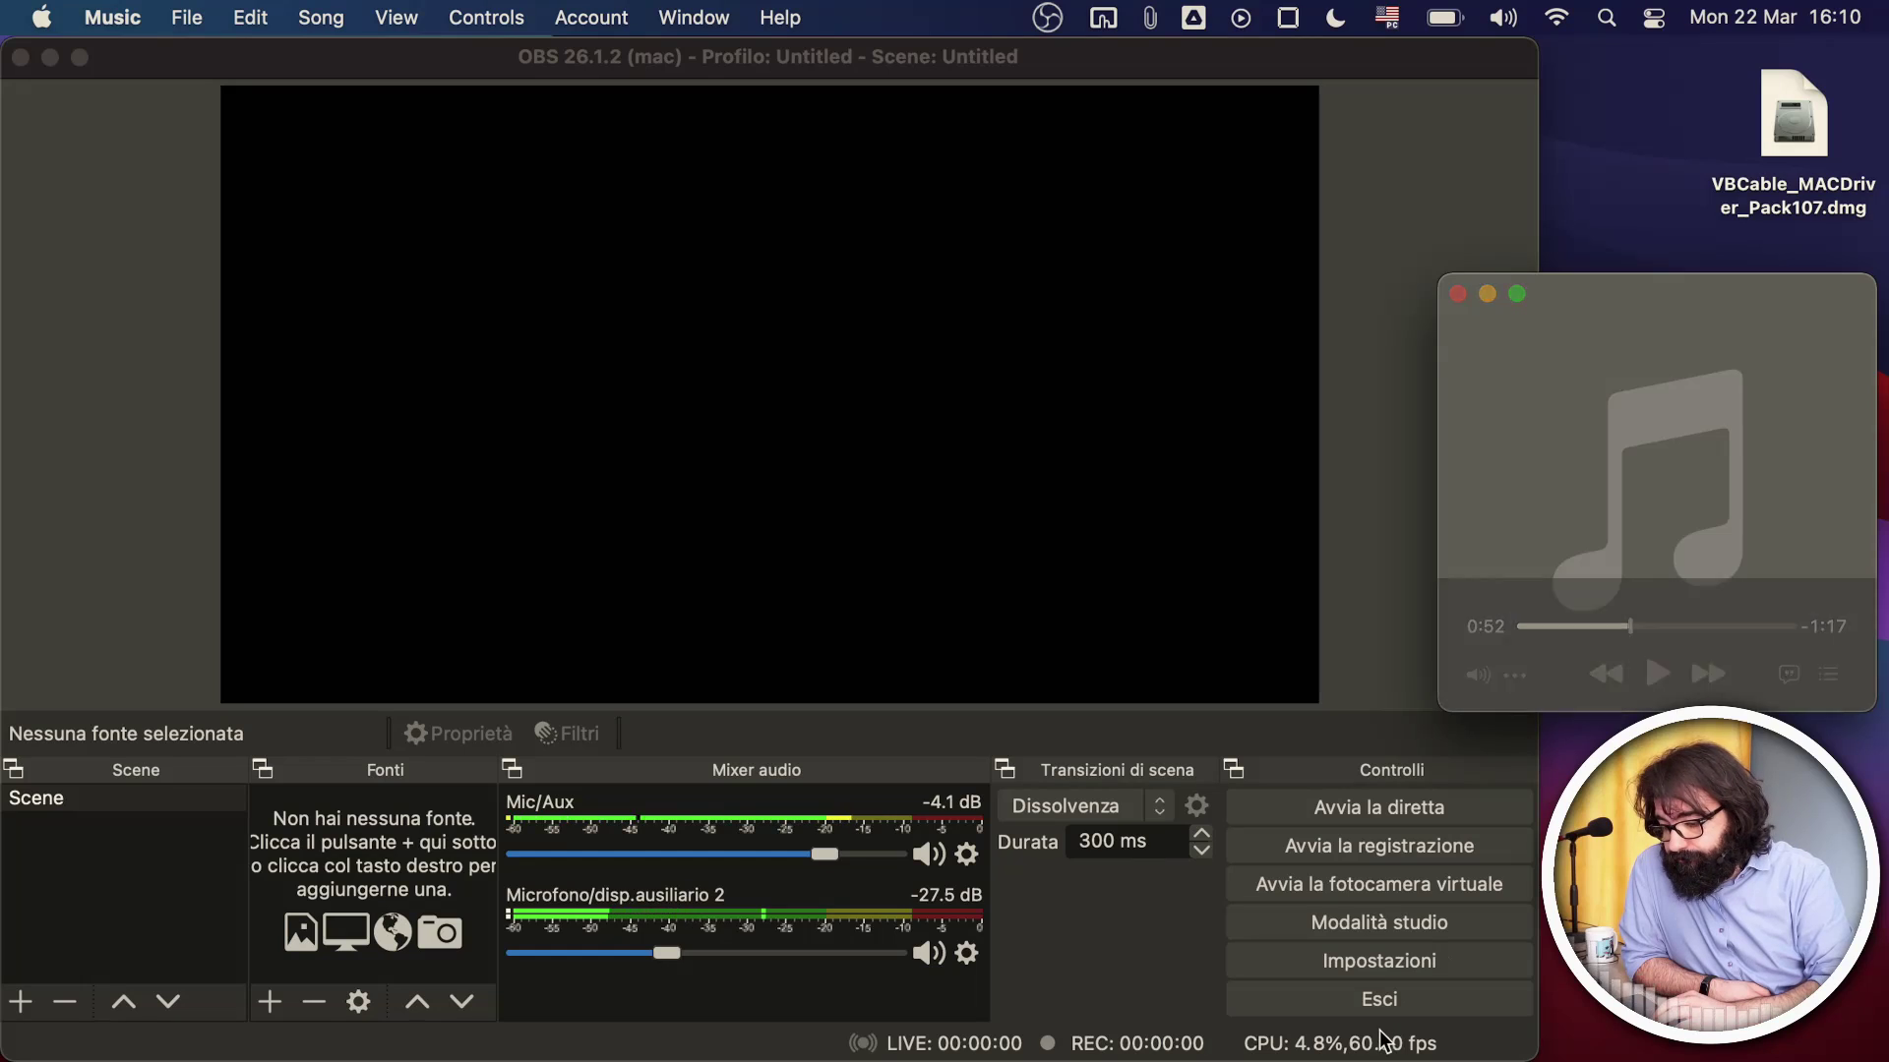
Switch the monitoring device (Dispositivo di monitoraggio) back to Cam Link 4K in the OBS audio settings and save.
click(1381, 964)
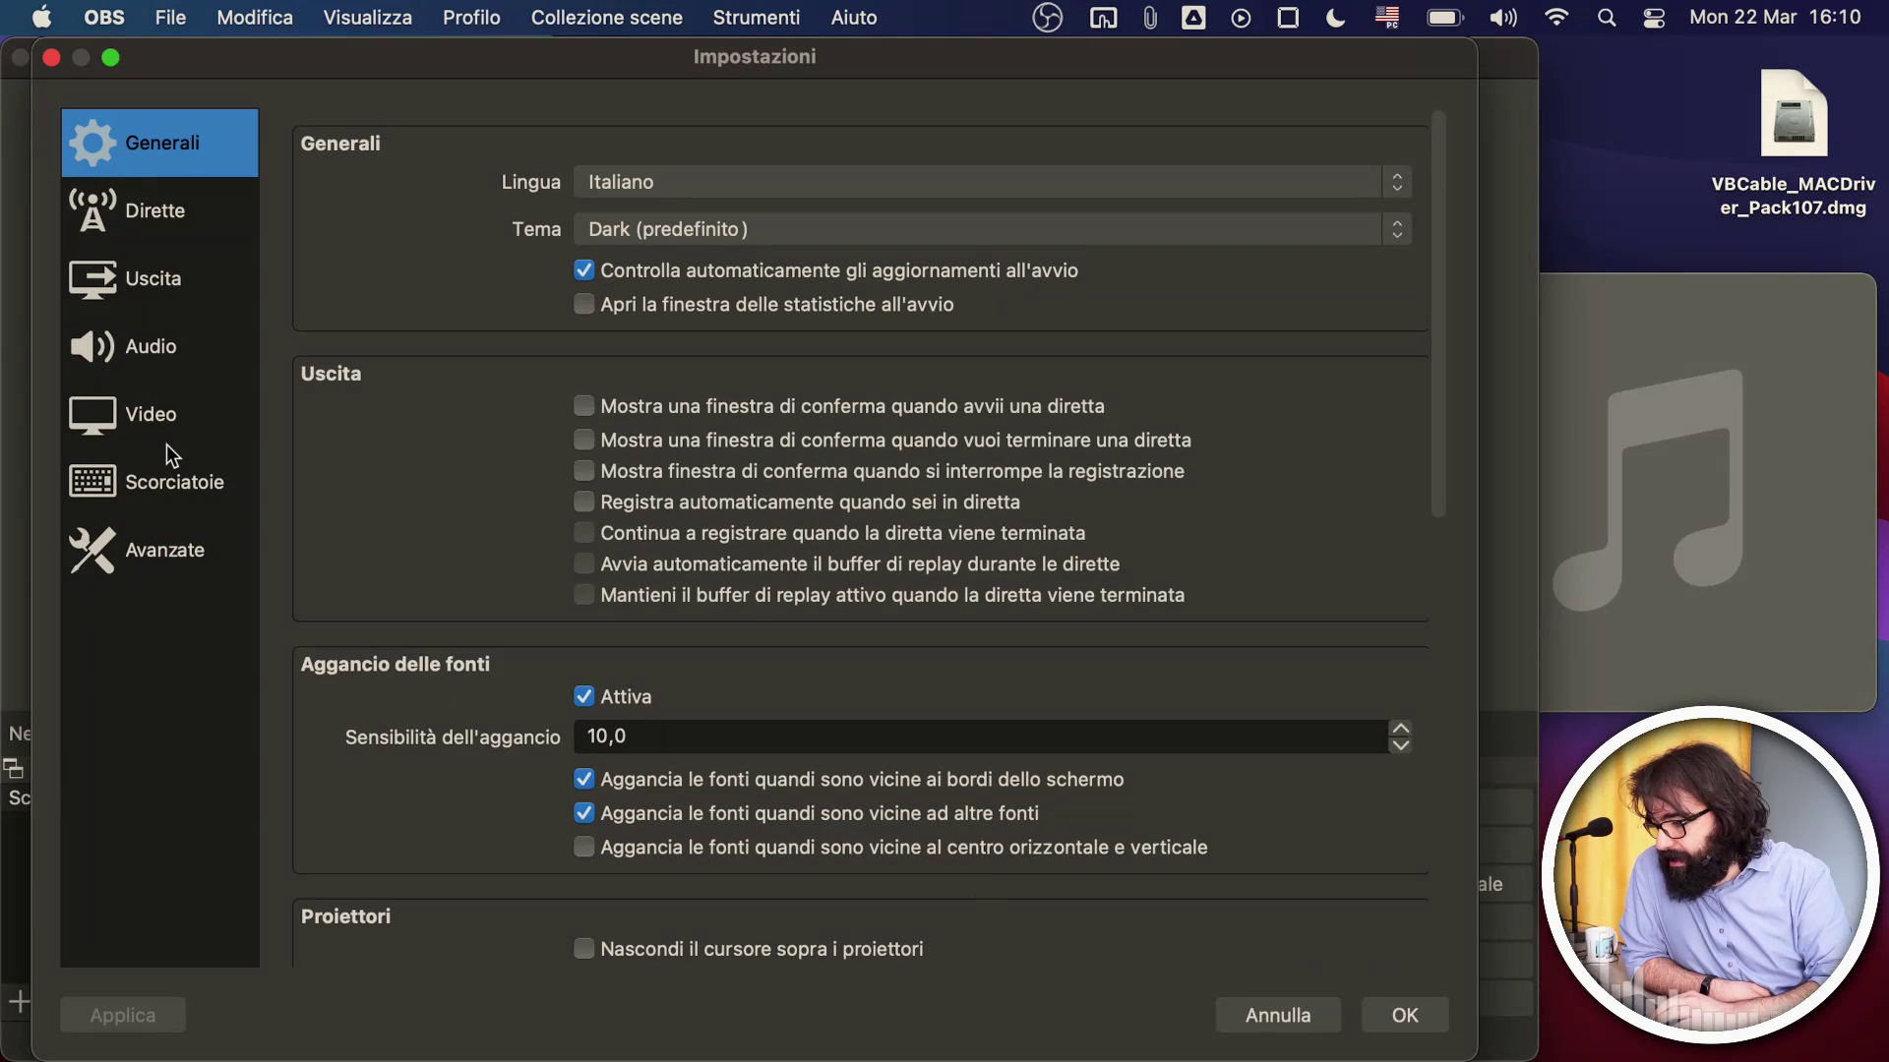
click(153, 346)
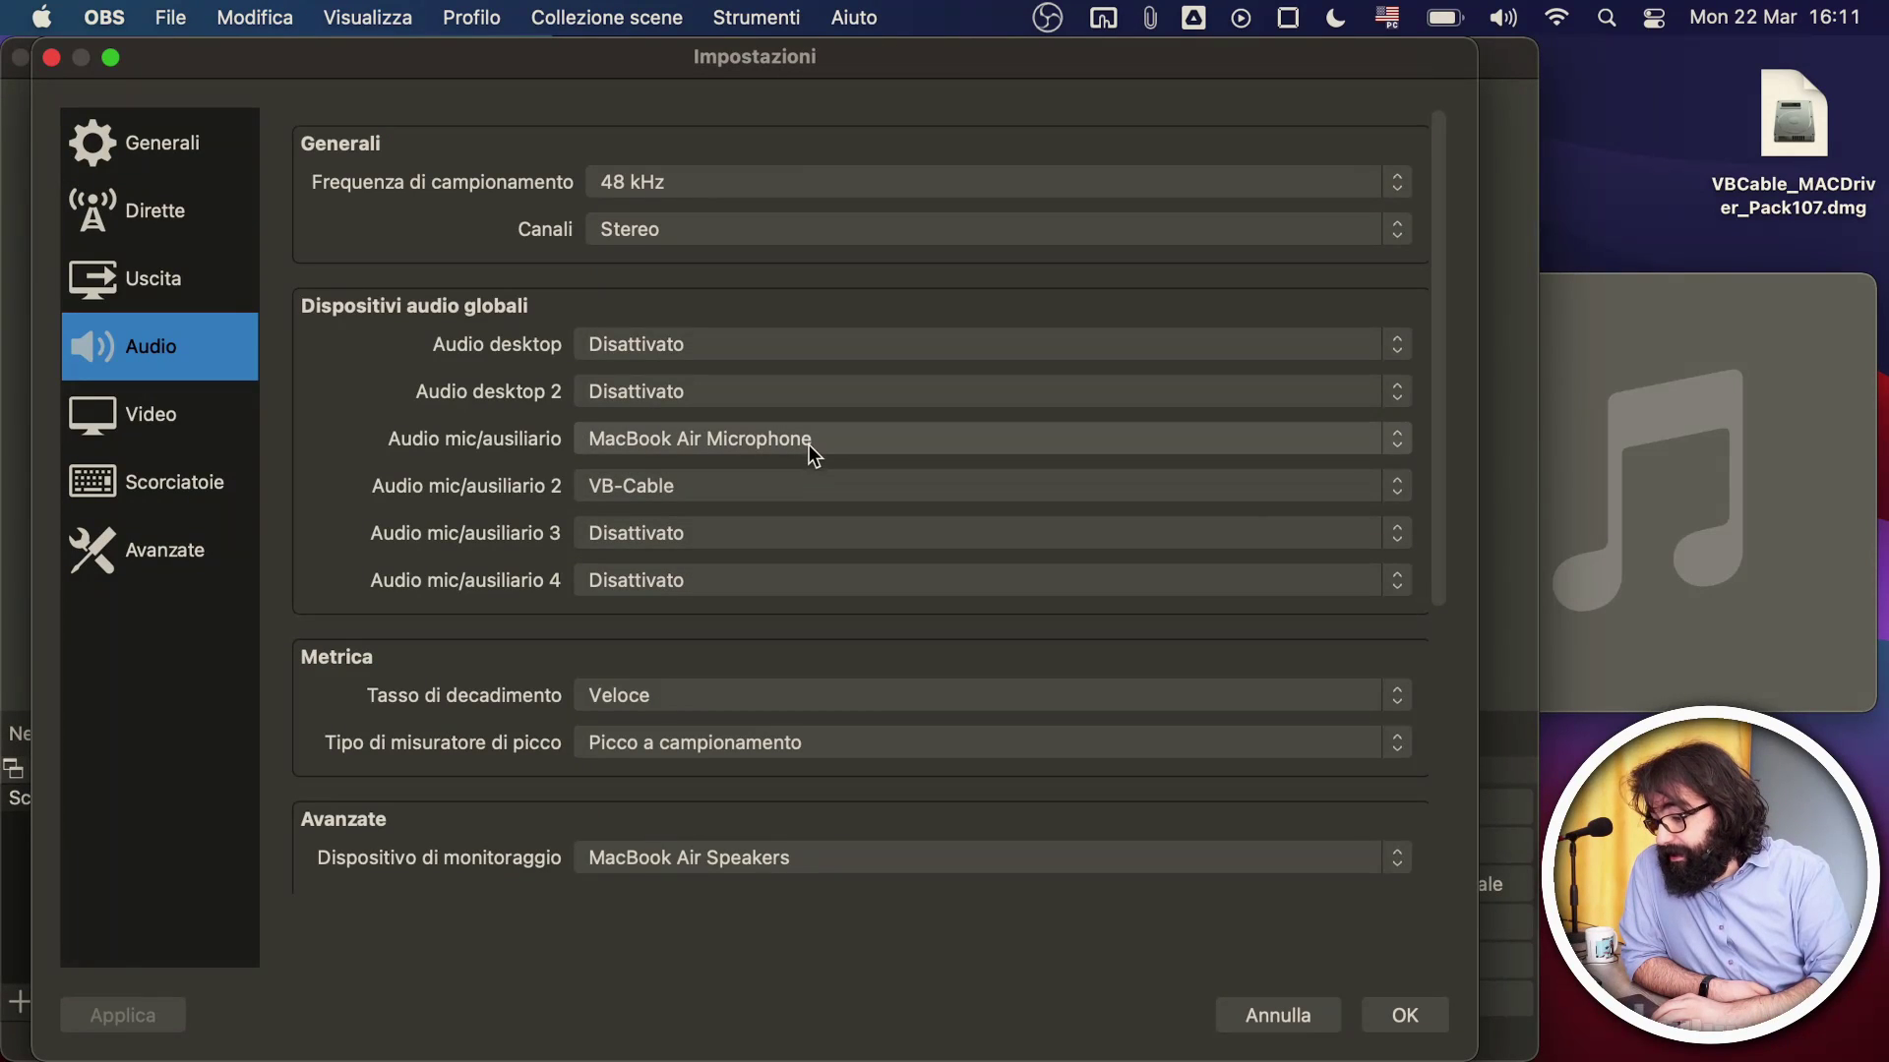
click(723, 748)
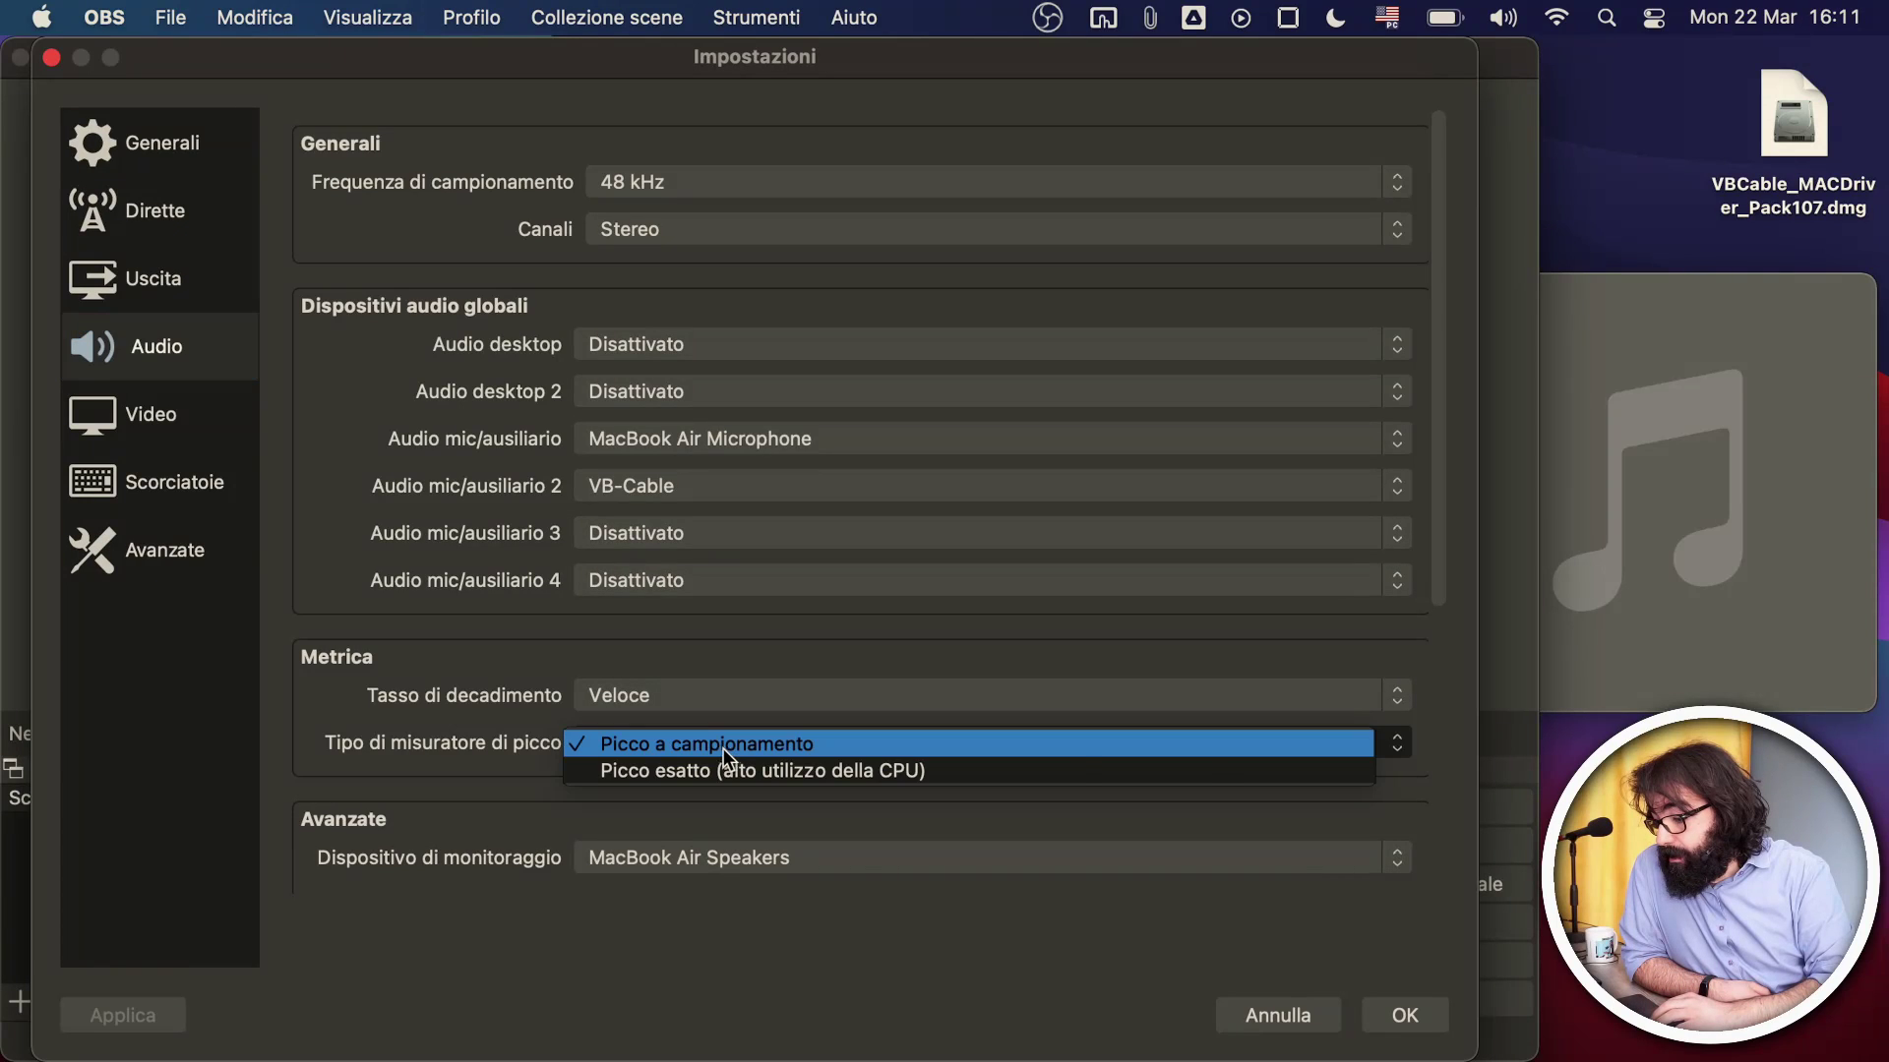
click(535, 809)
click(659, 859)
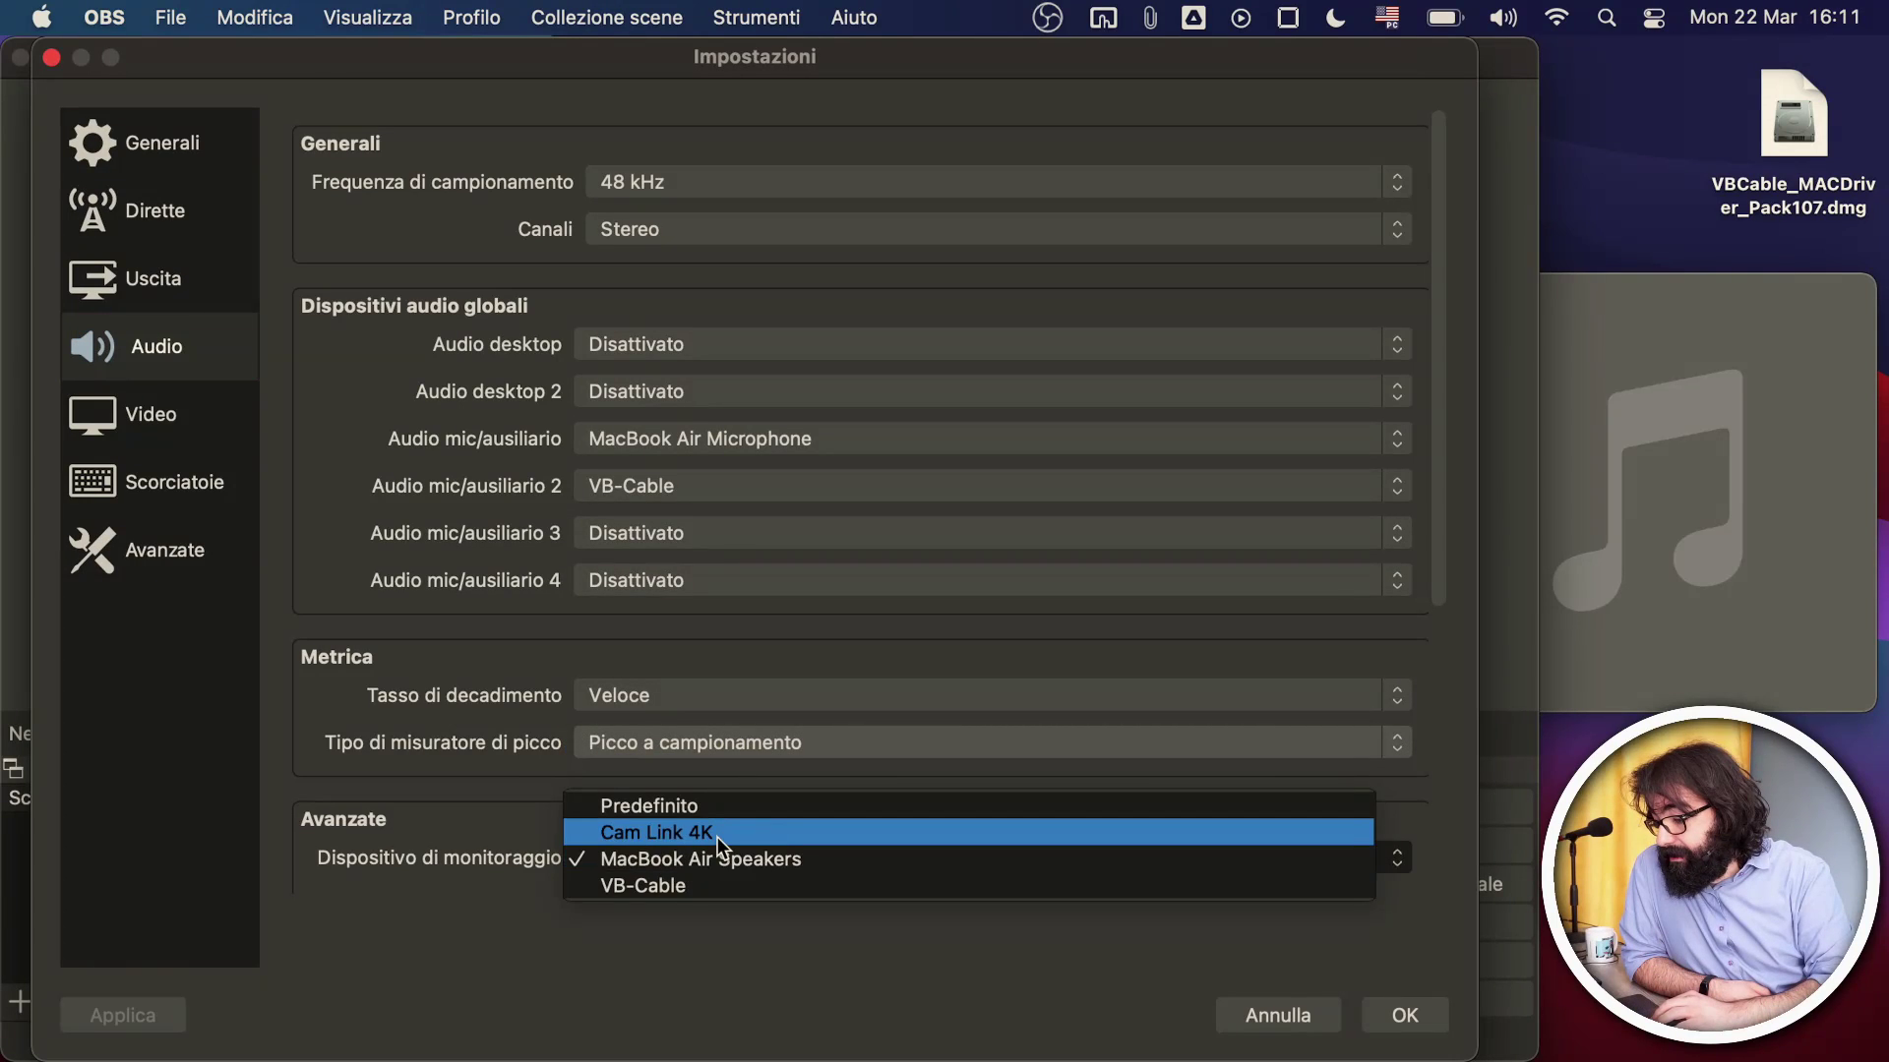
click(717, 836)
click(1408, 1020)
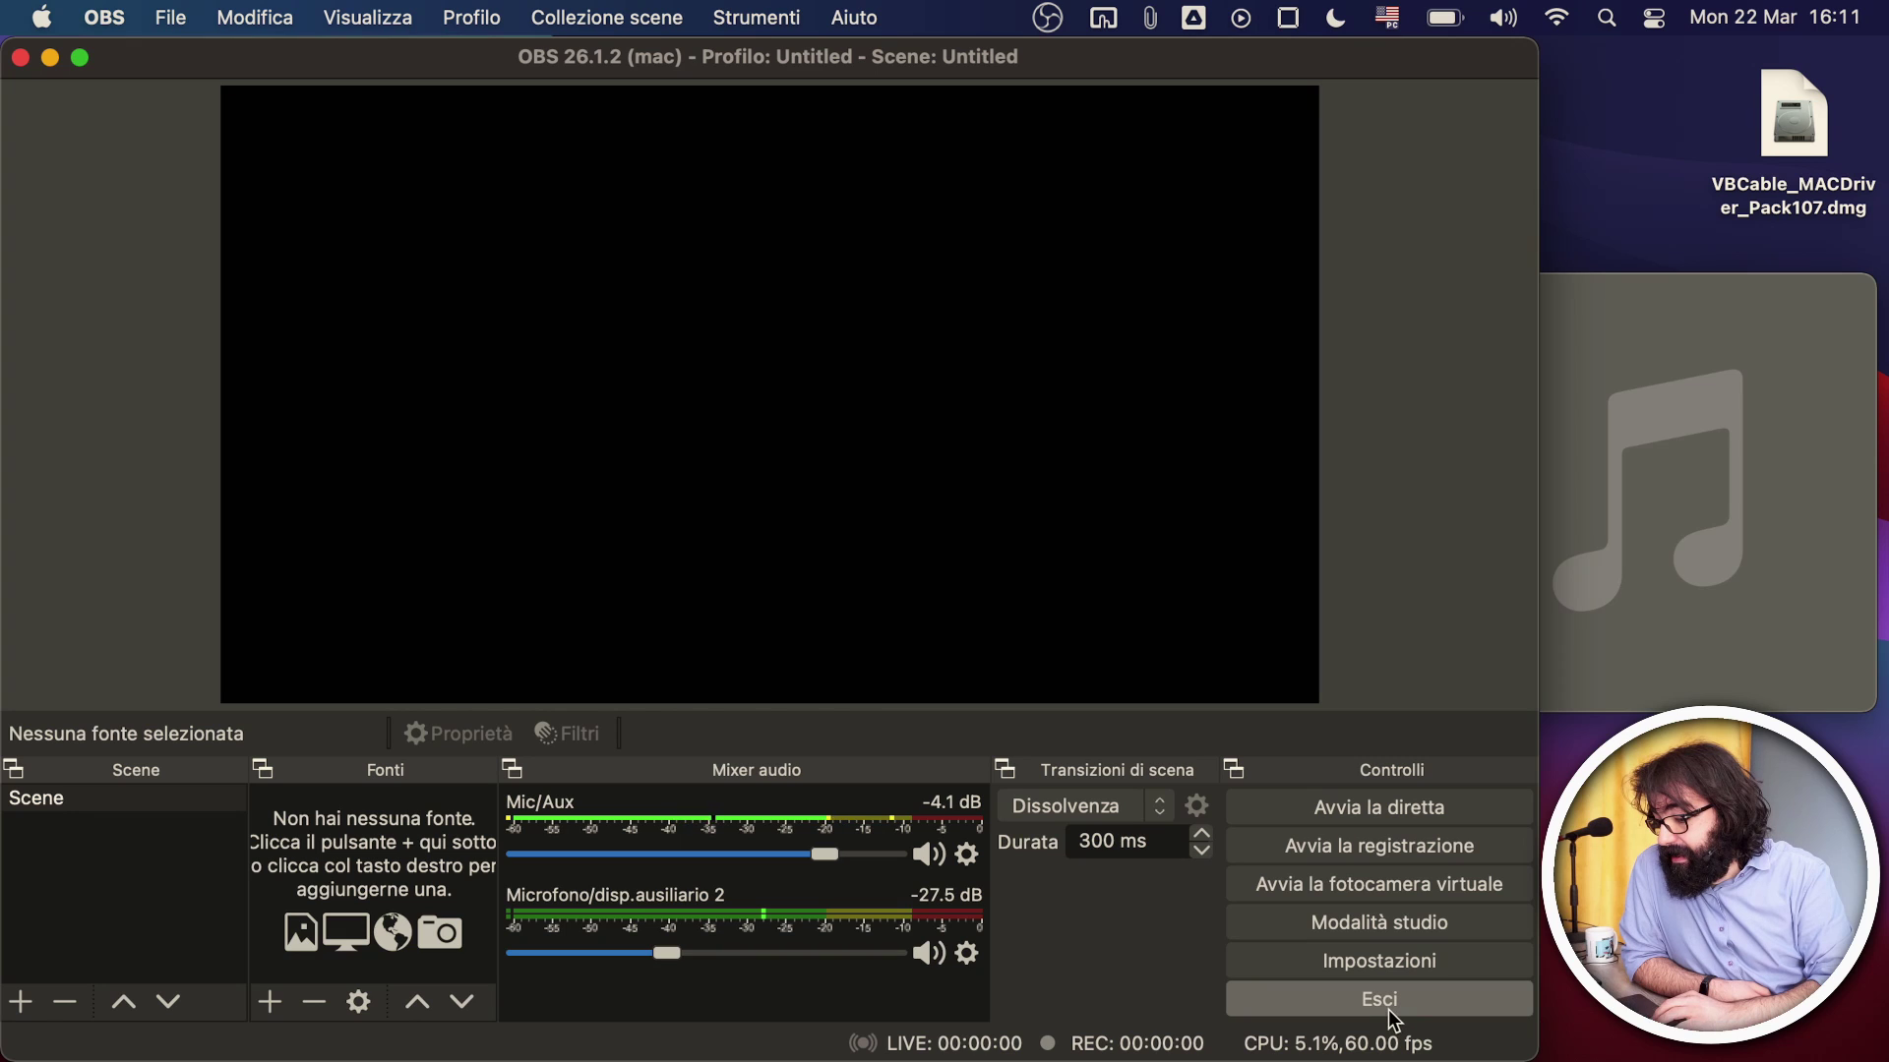
Quit OBS and relaunch it to restart its audio devices.
click(1385, 1008)
mouse_move(1173, 1058)
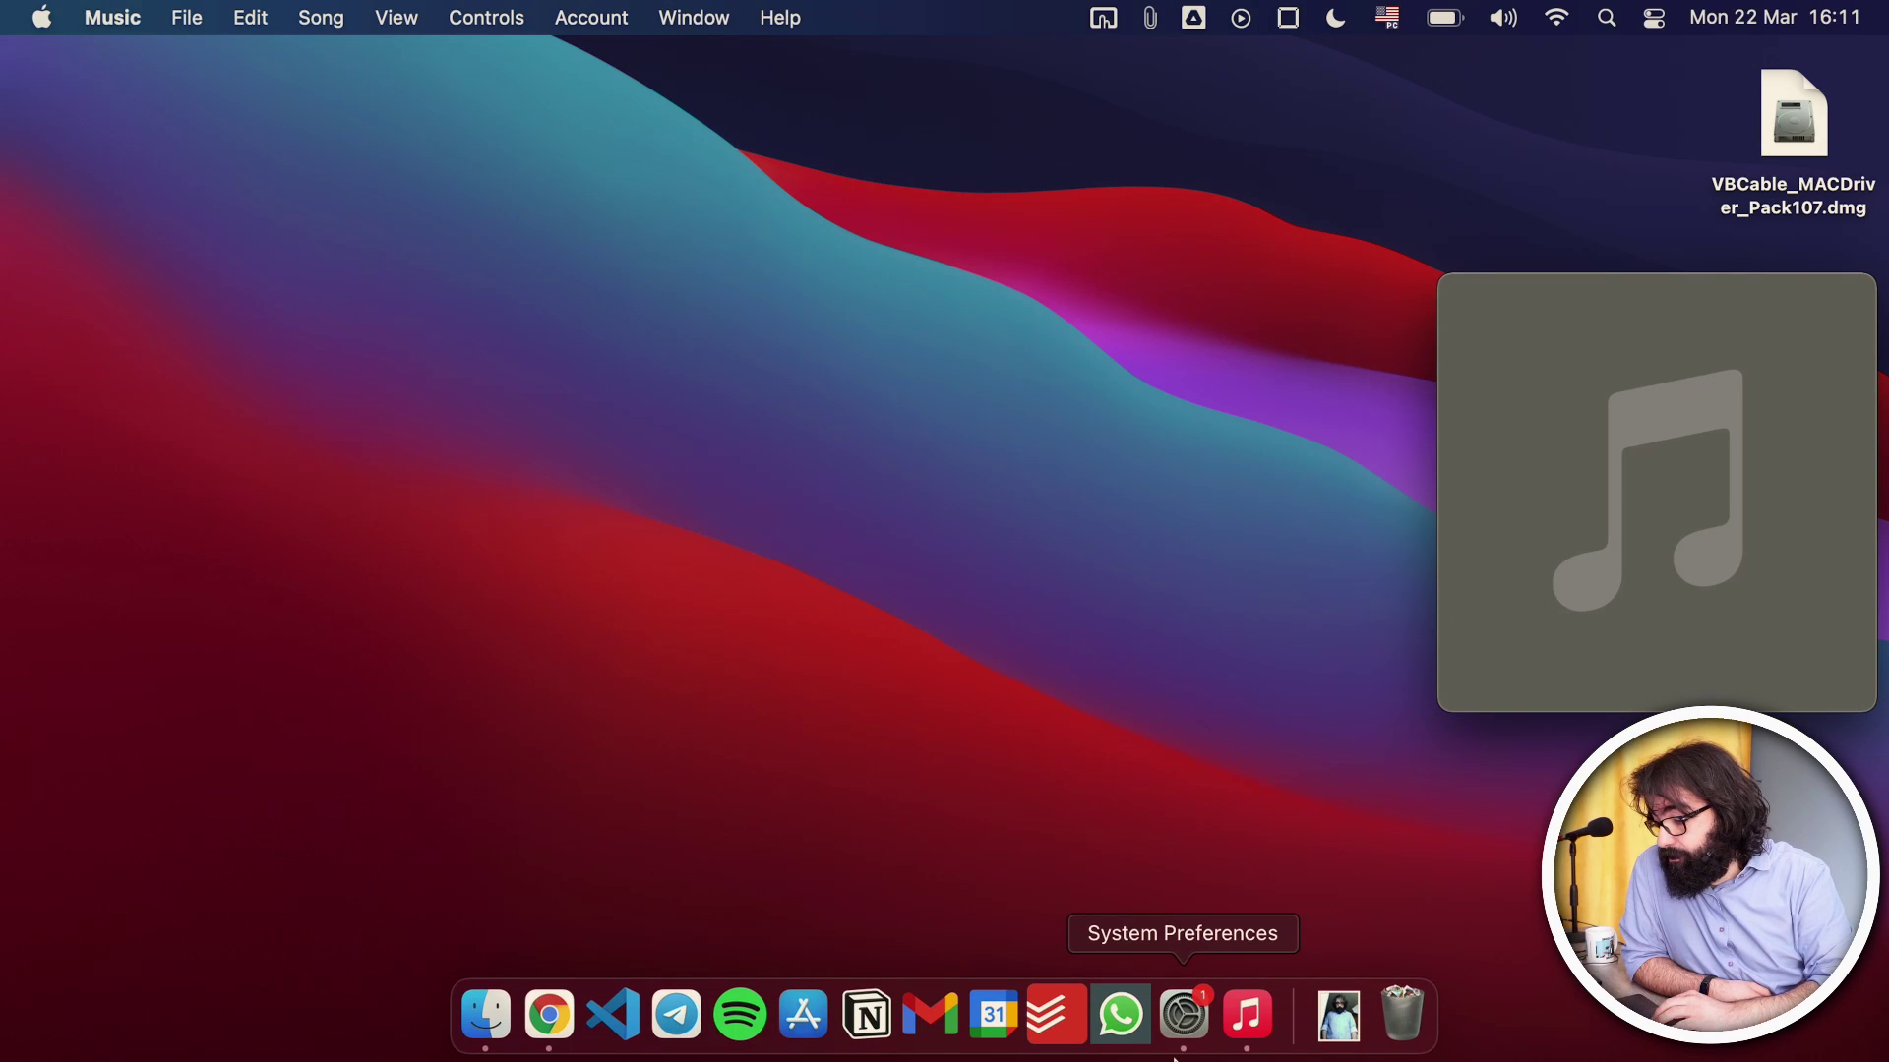
key(F4)
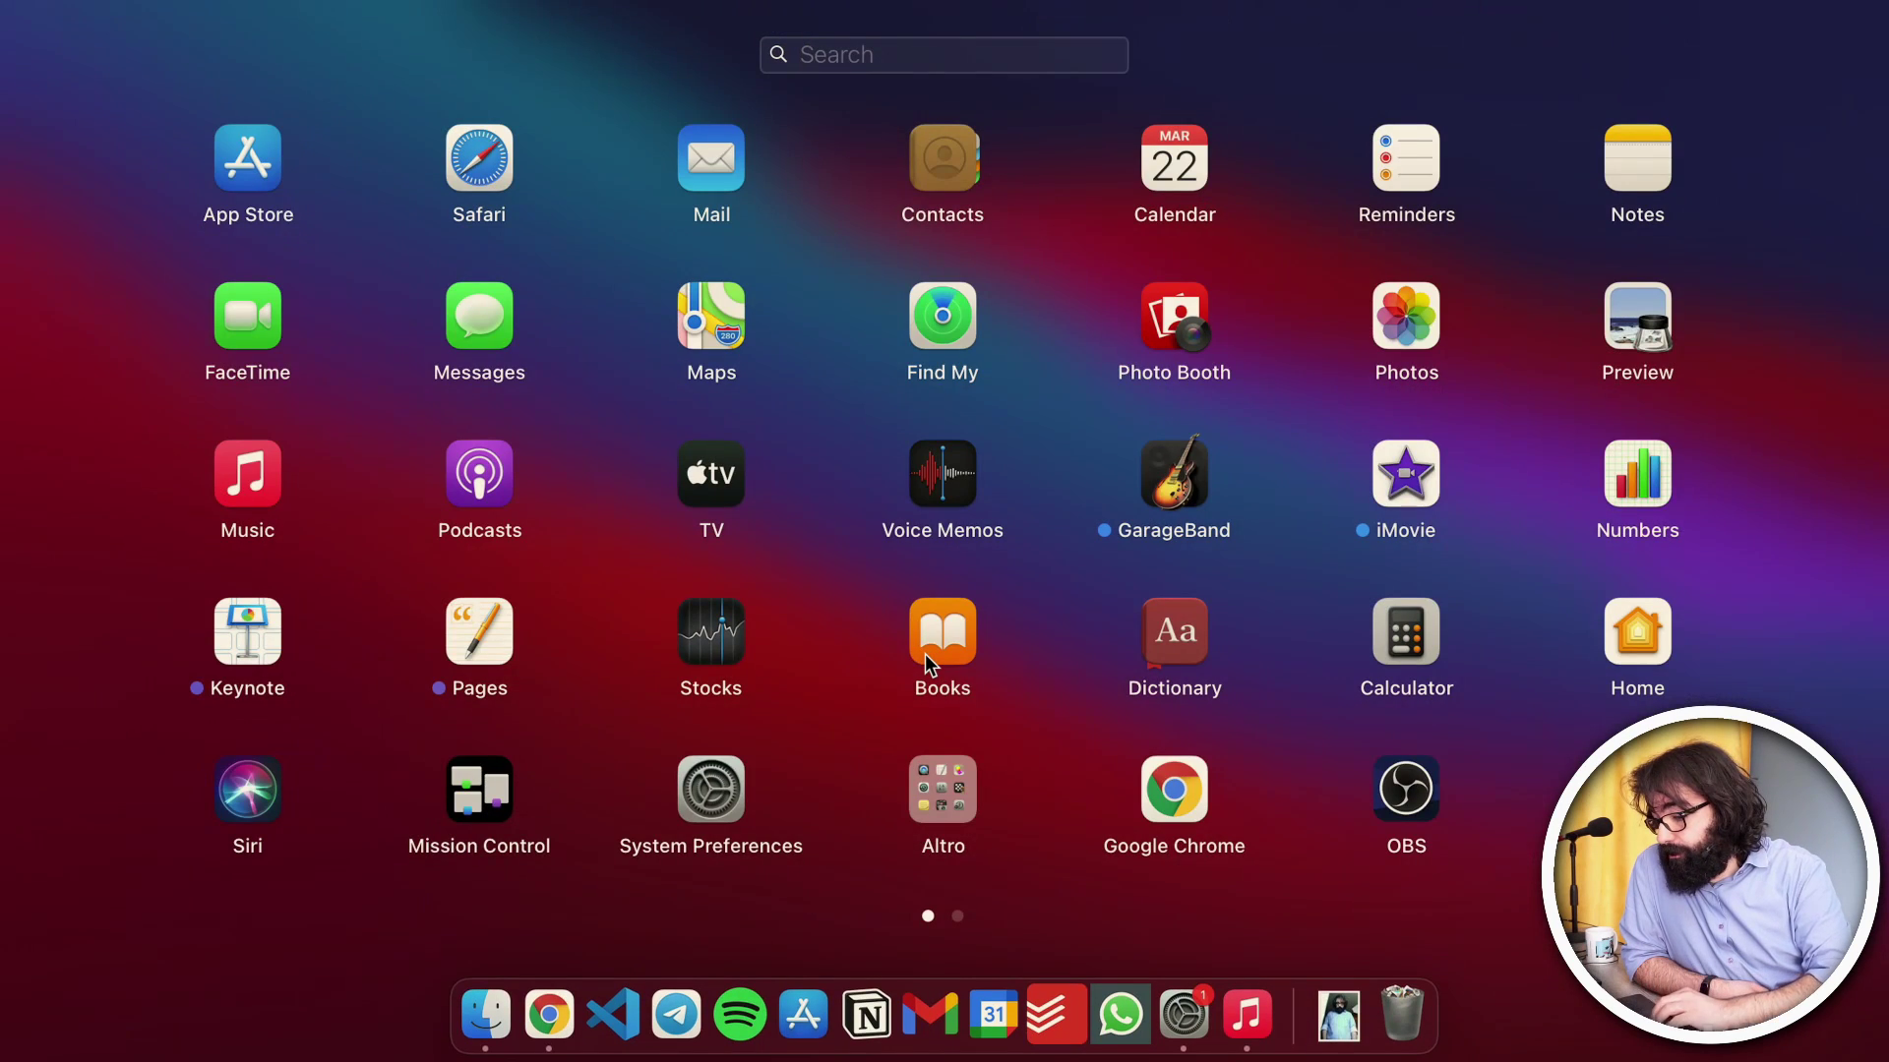
click(1414, 788)
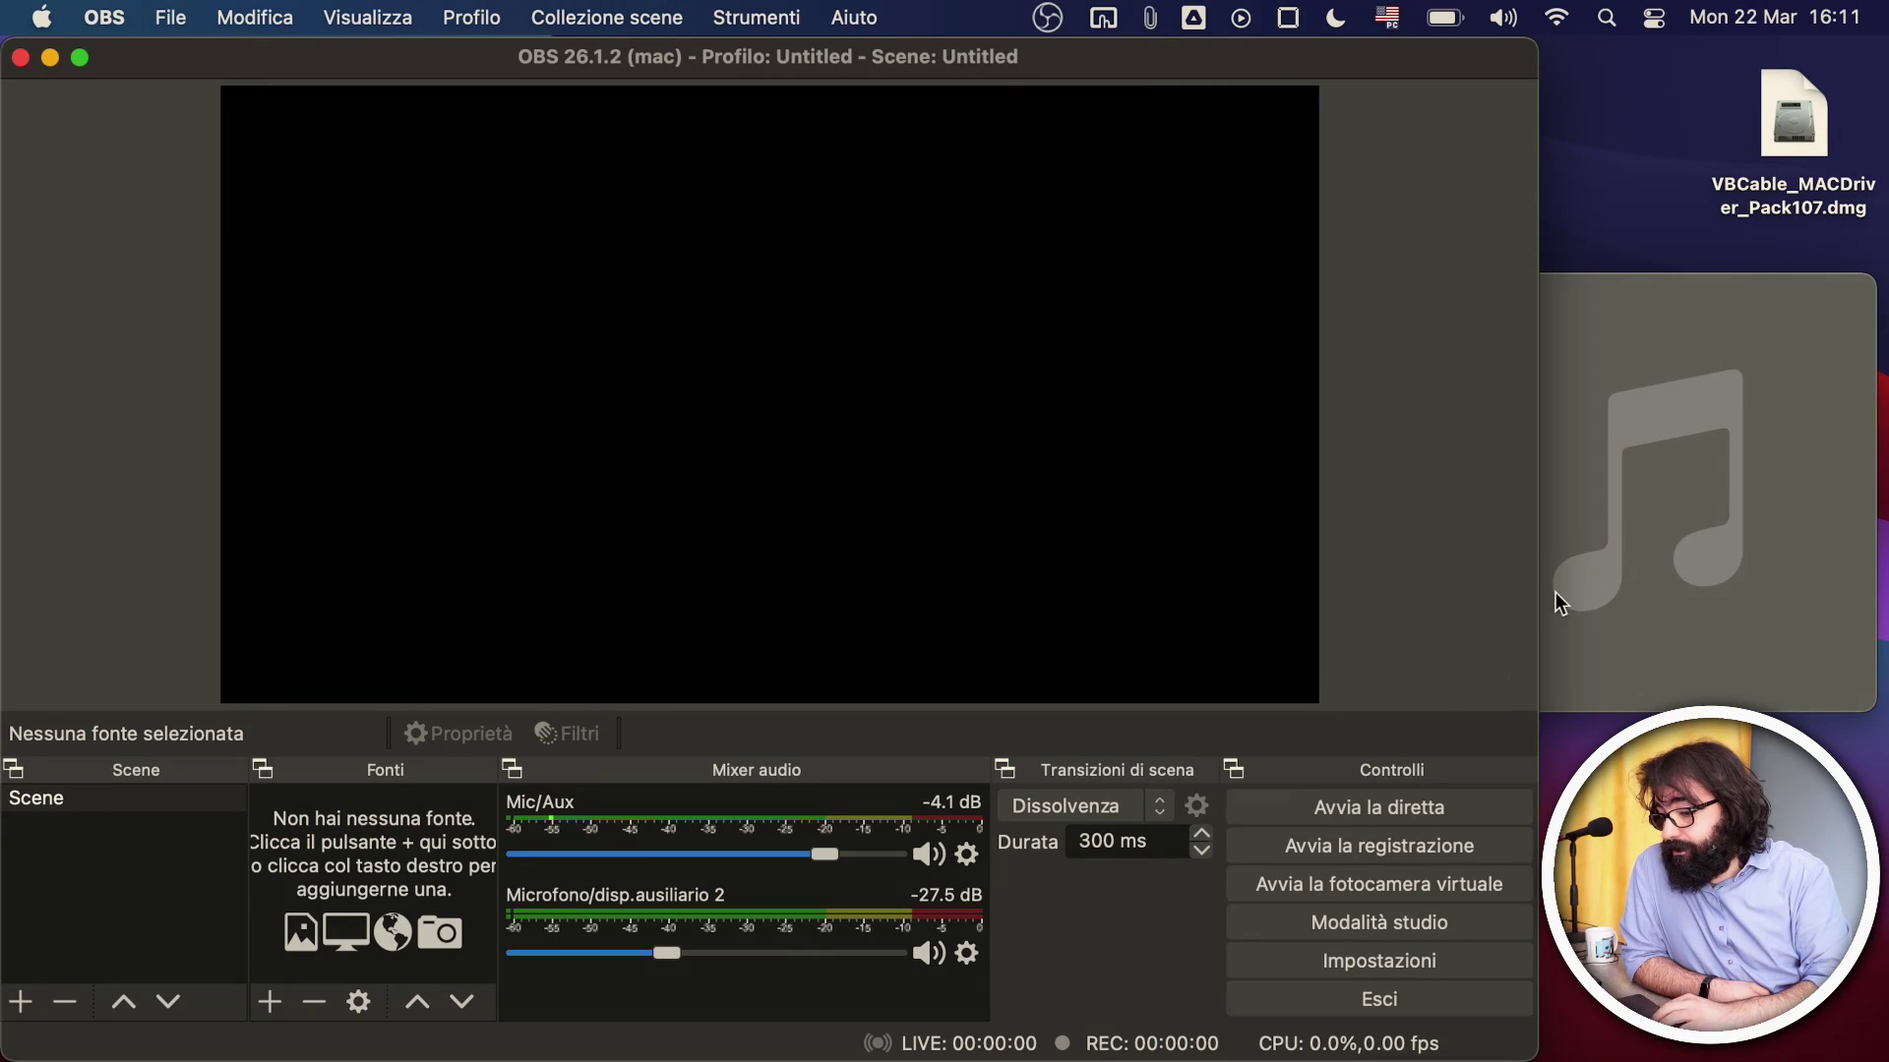
Play the track in Music briefly to test the audio in the OBS mixer, and pause it.
mouse_move(1649, 627)
click(1659, 685)
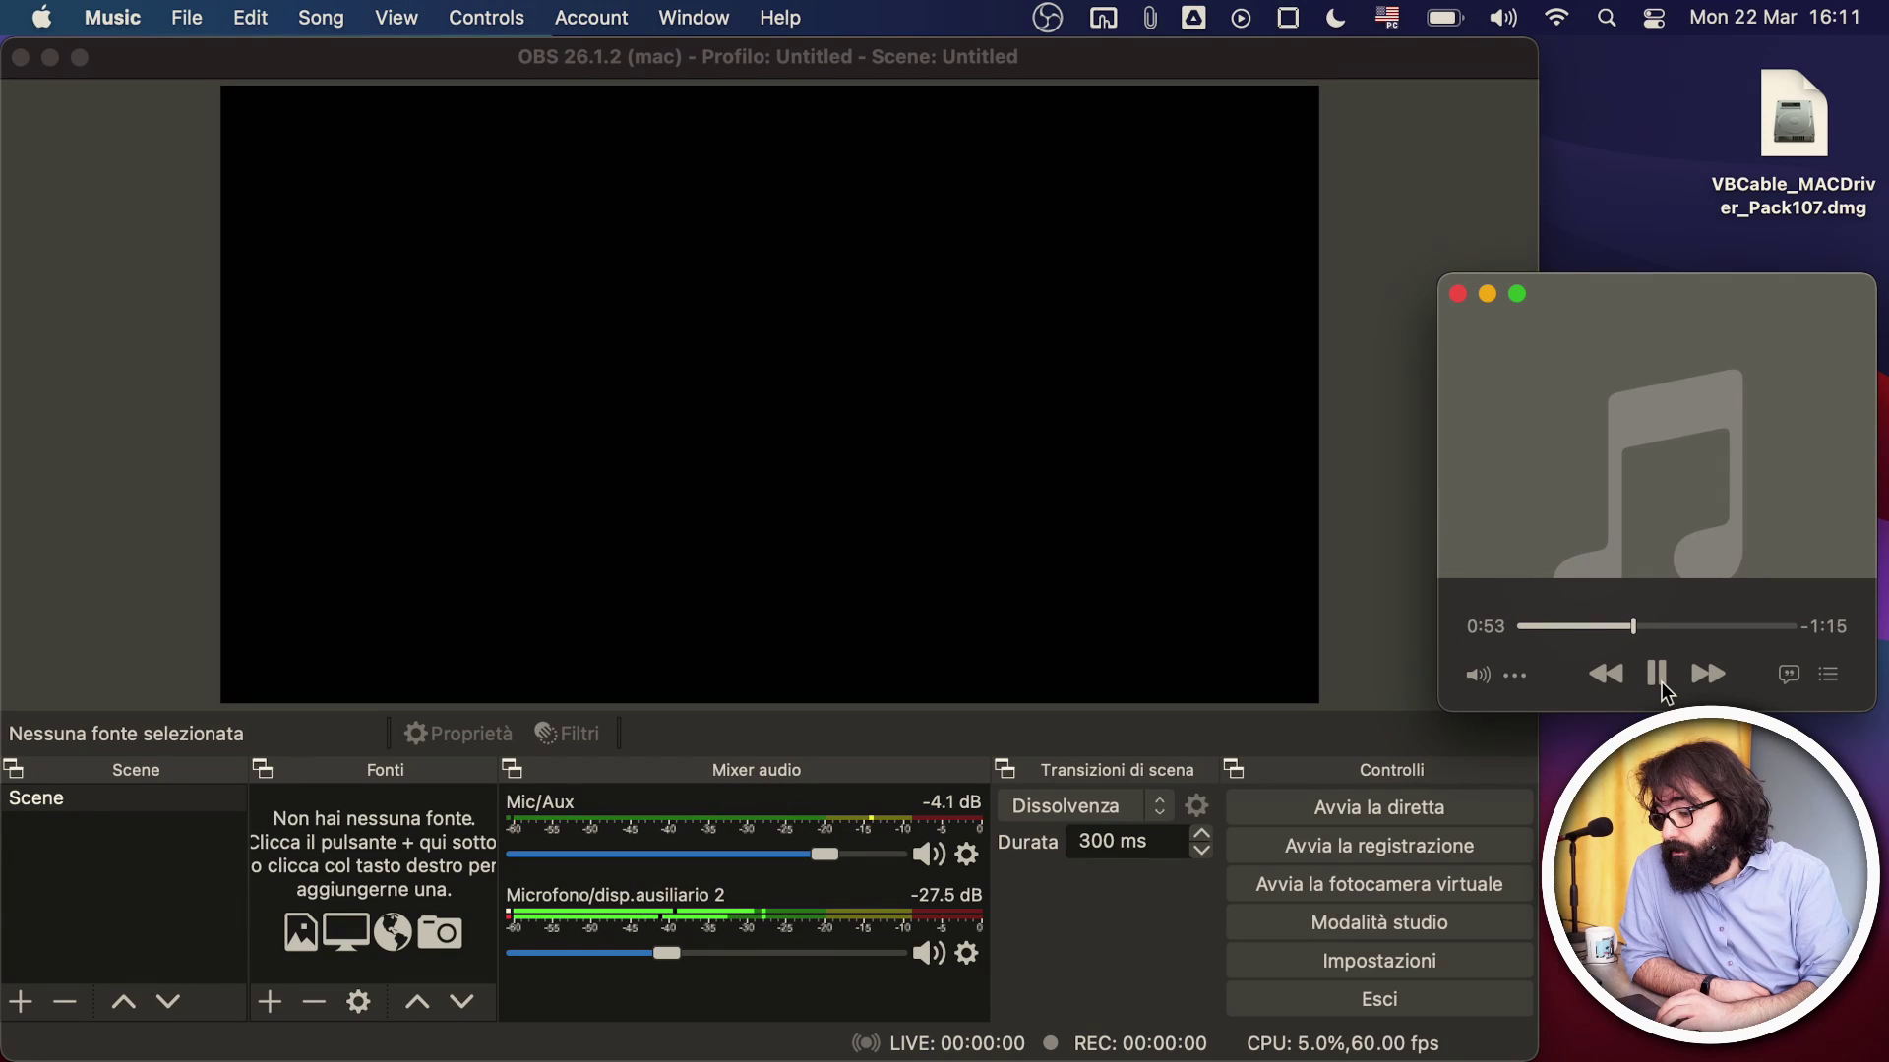
click(1658, 679)
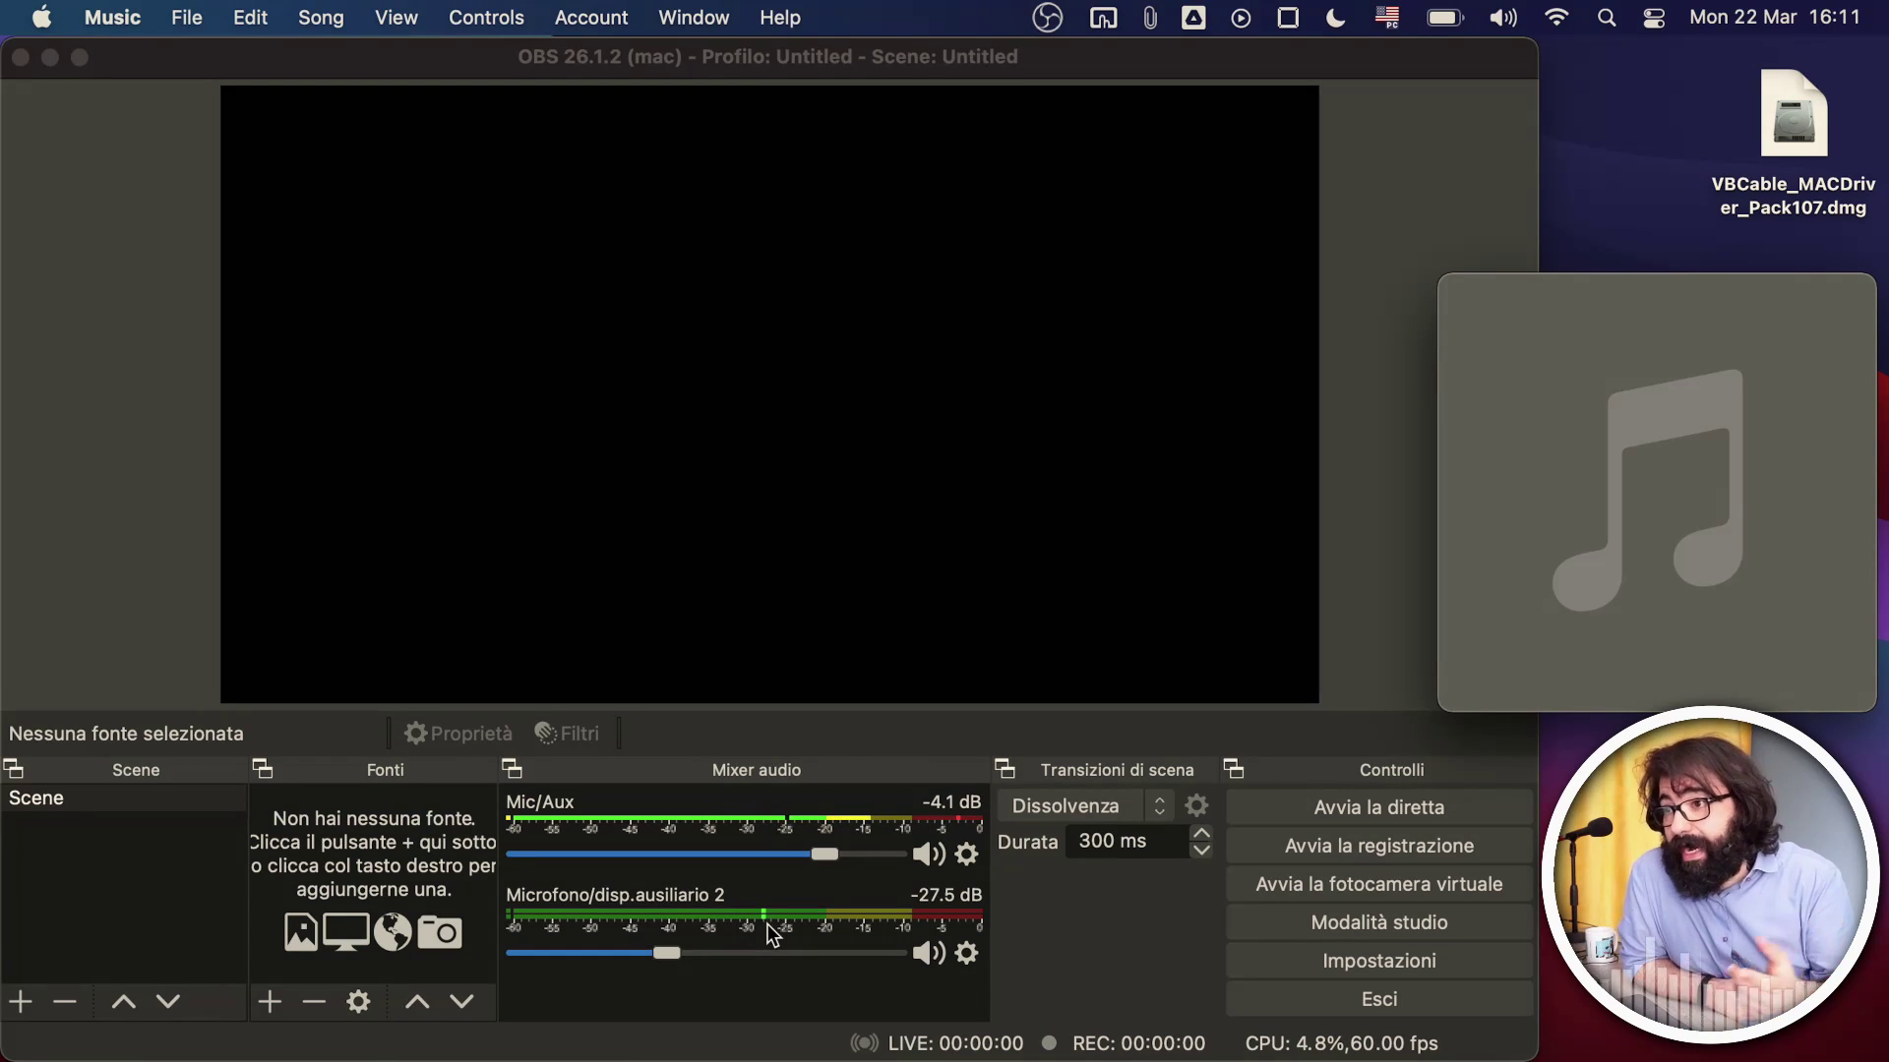
Check the monitoring device selected in the OBS audio settings, and close the settings.
click(1304, 965)
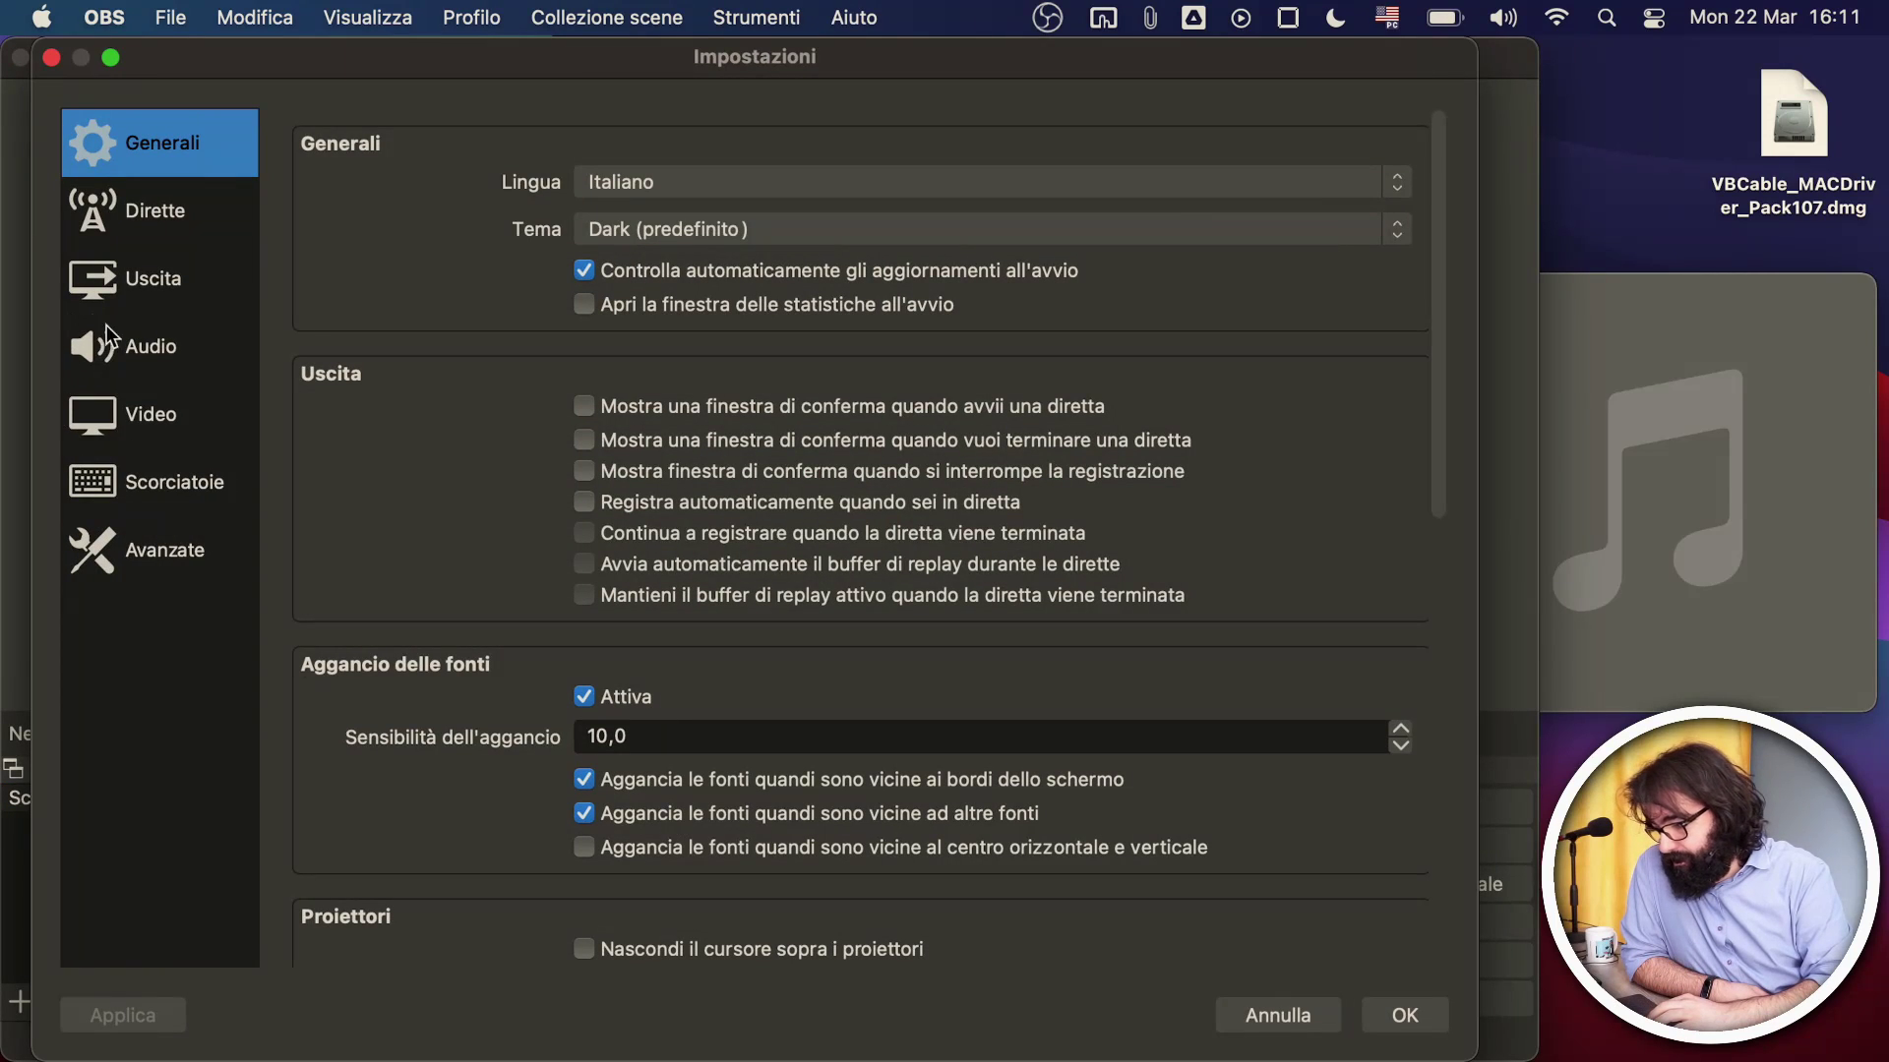
click(132, 352)
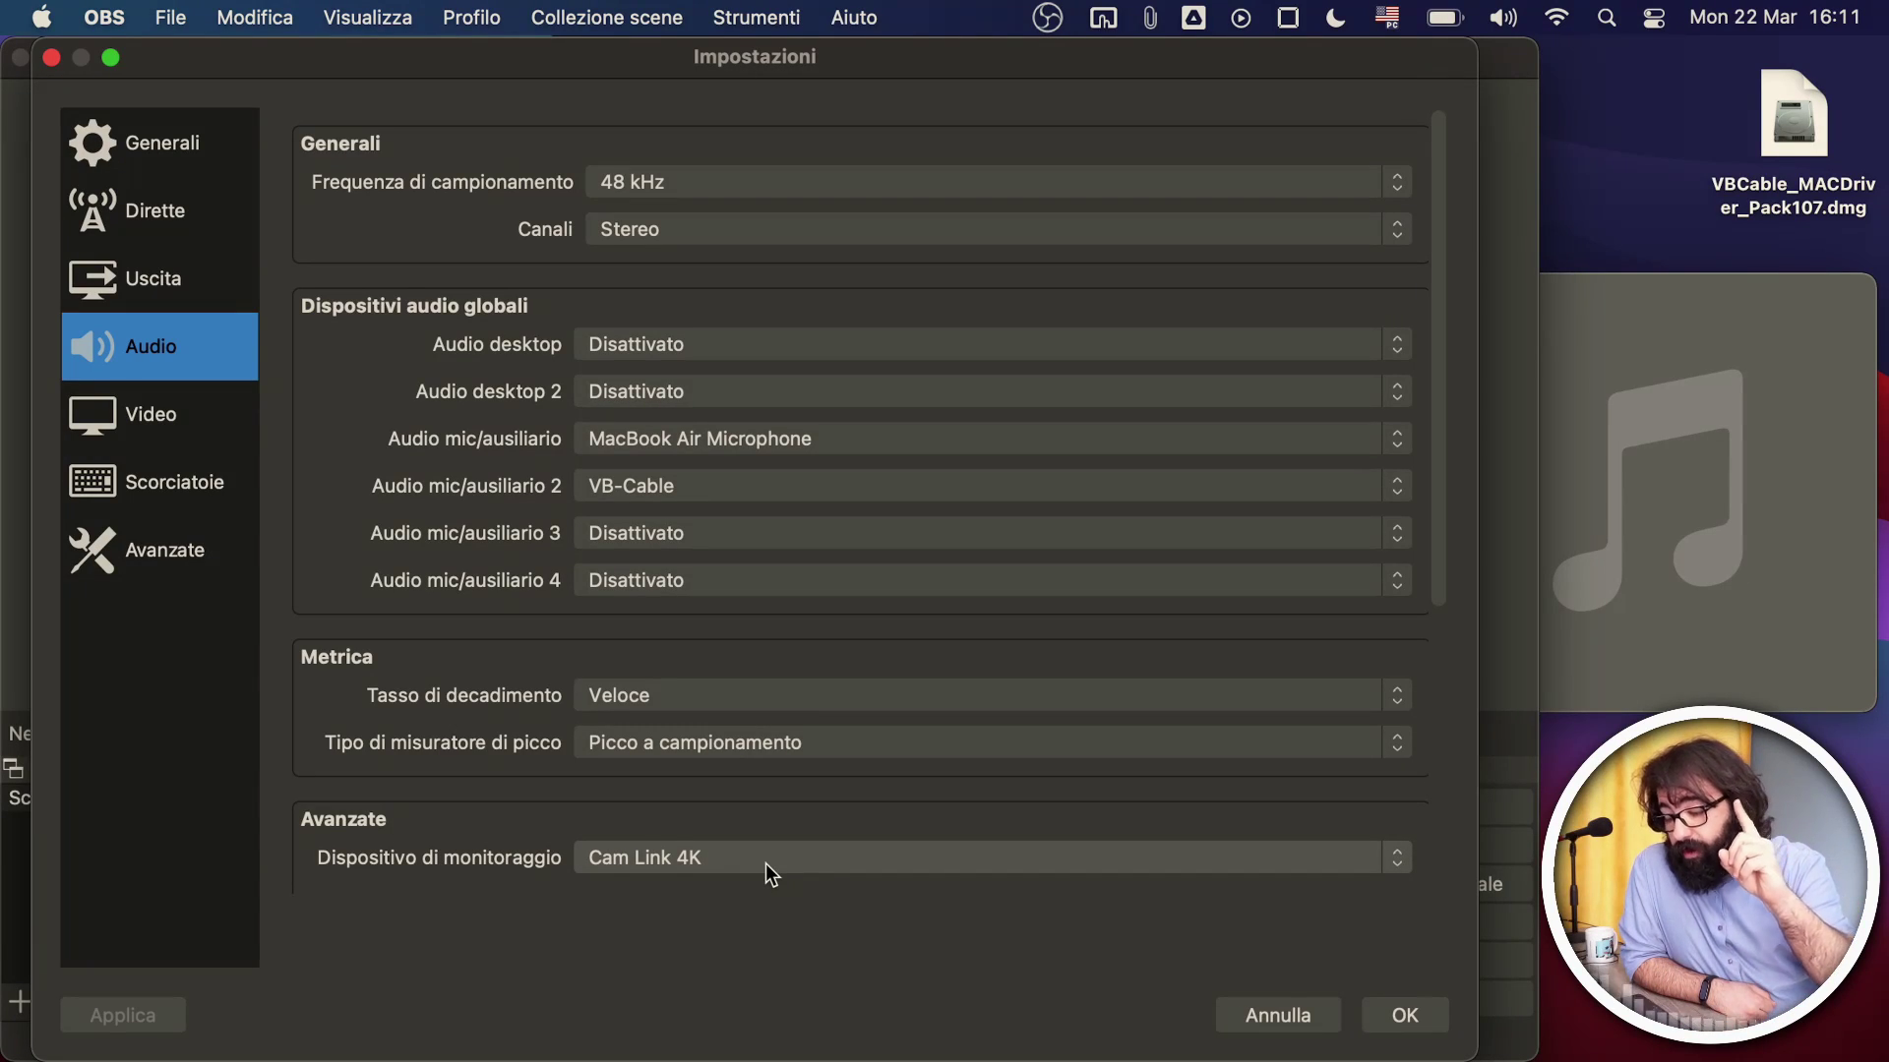
click(1404, 1015)
In the advanced audio properties, set audio monitoring for Microfono/disp.ausiliario 2 to Monitora l'audio e invia all'uscita, and close the window.
click(965, 954)
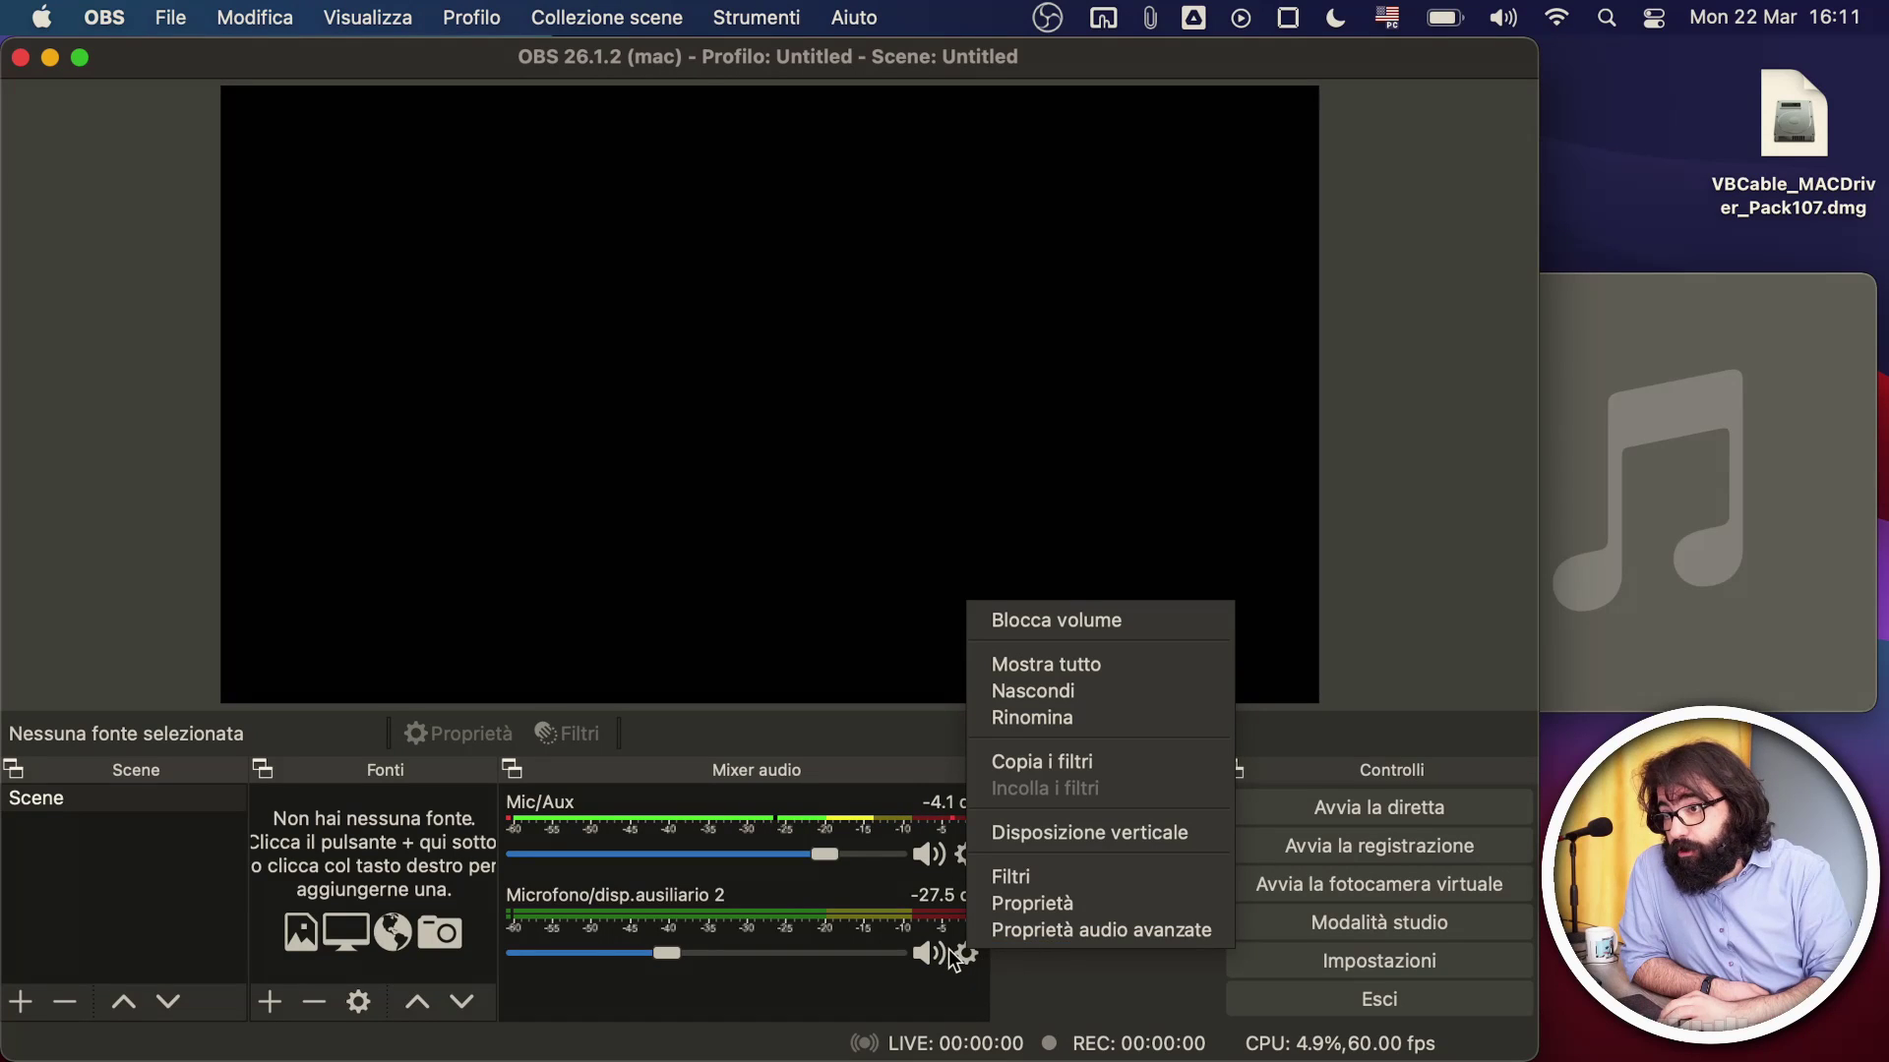
click(1035, 931)
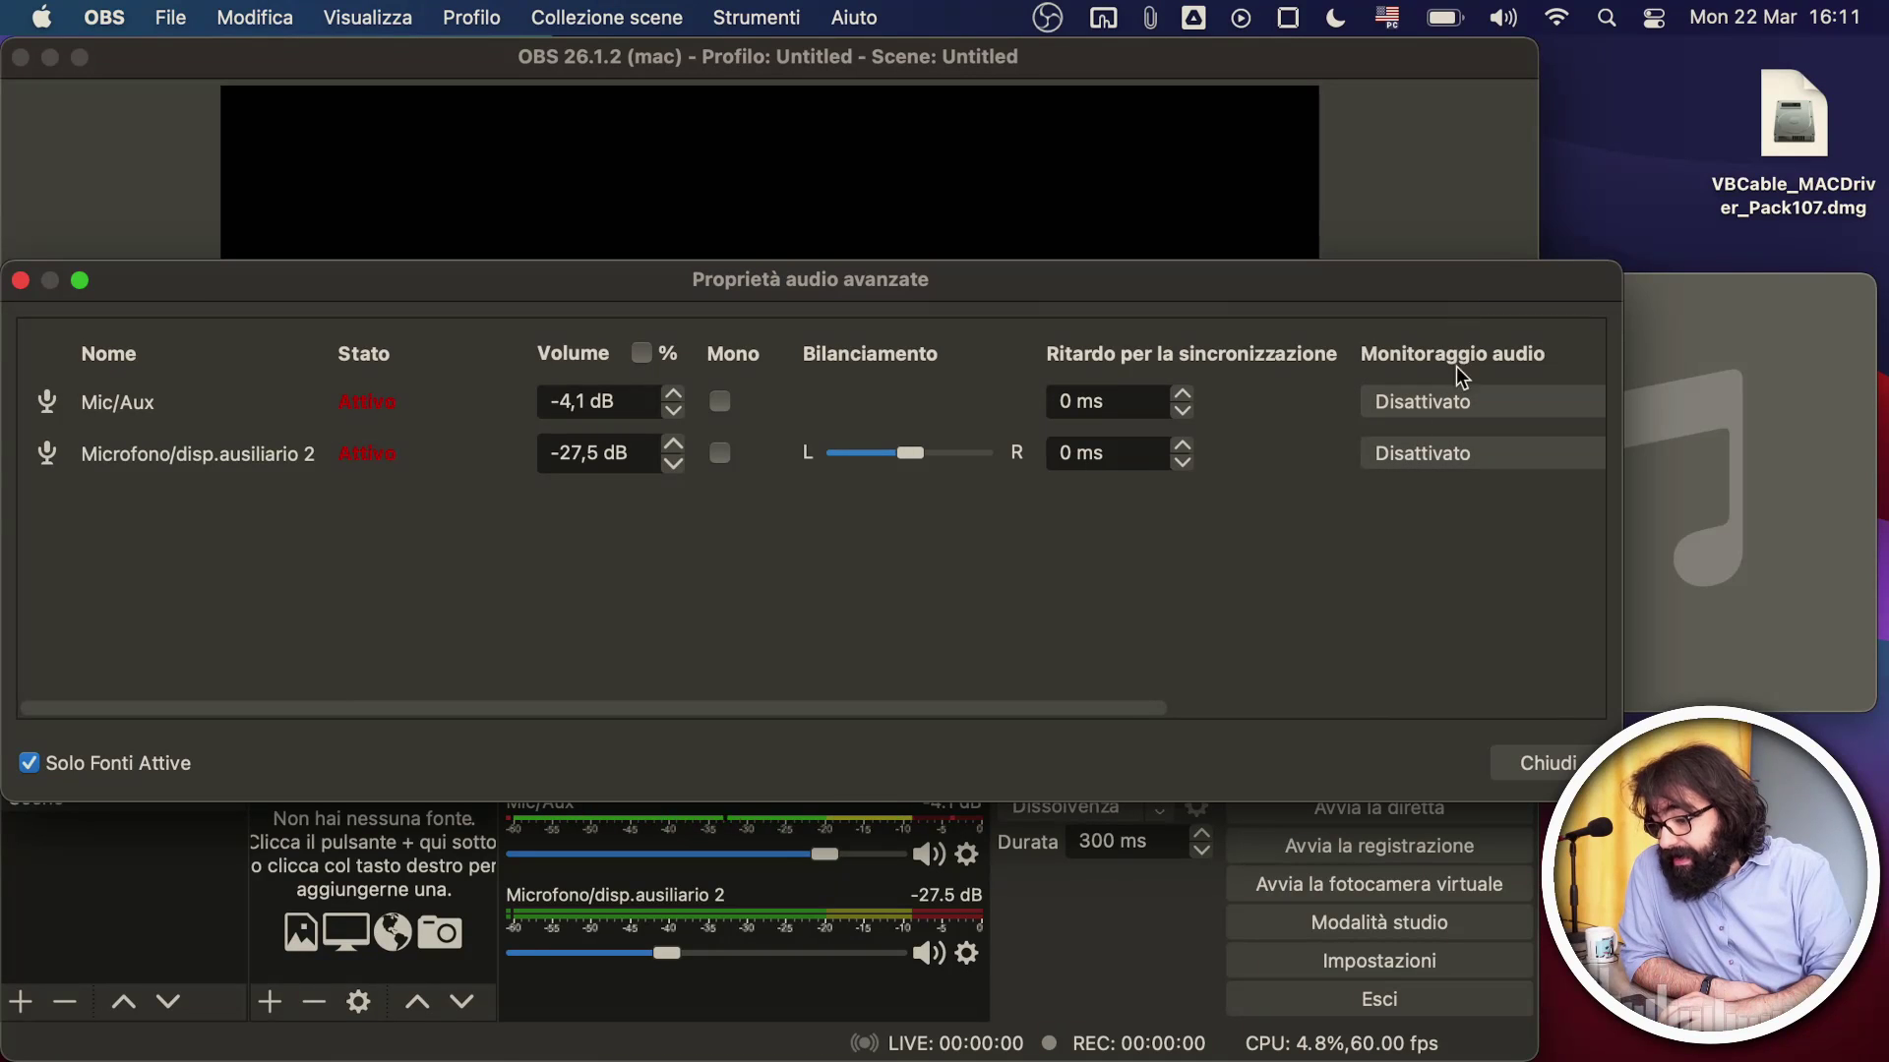
drag(1088, 716, 1307, 704)
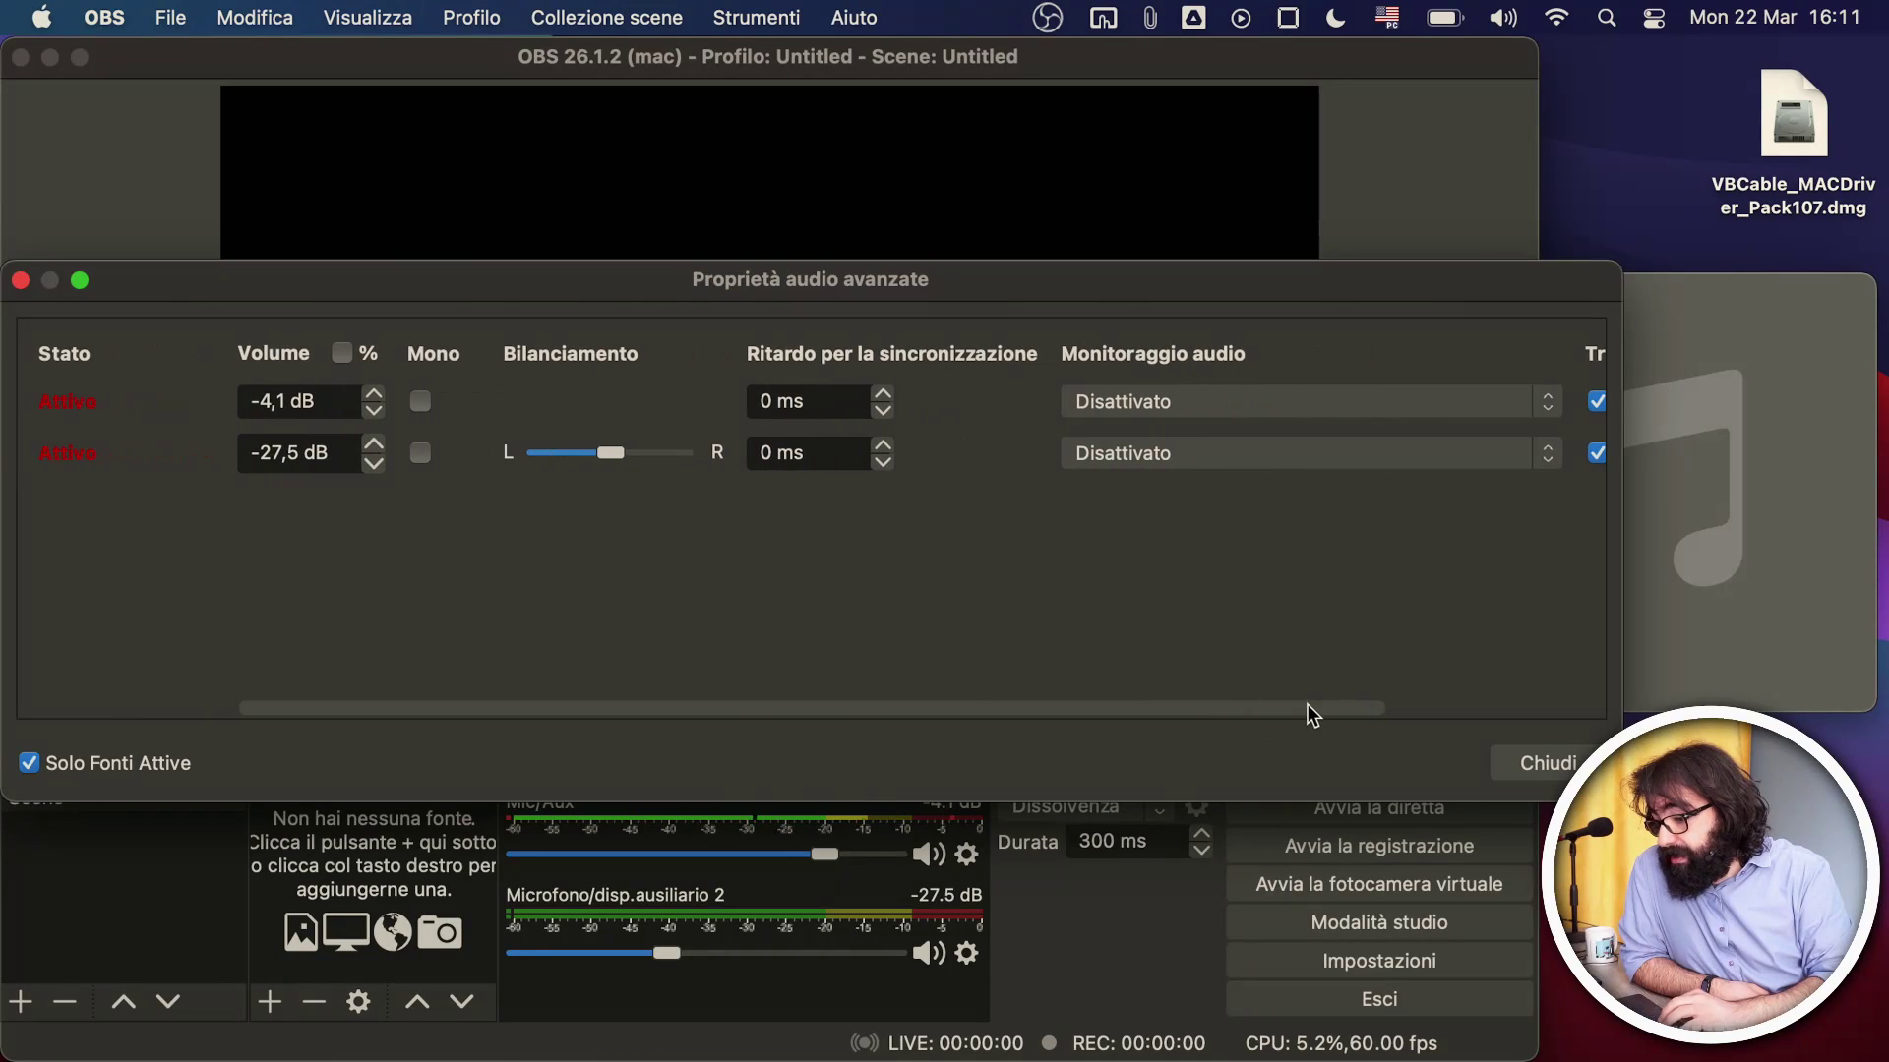
click(1334, 450)
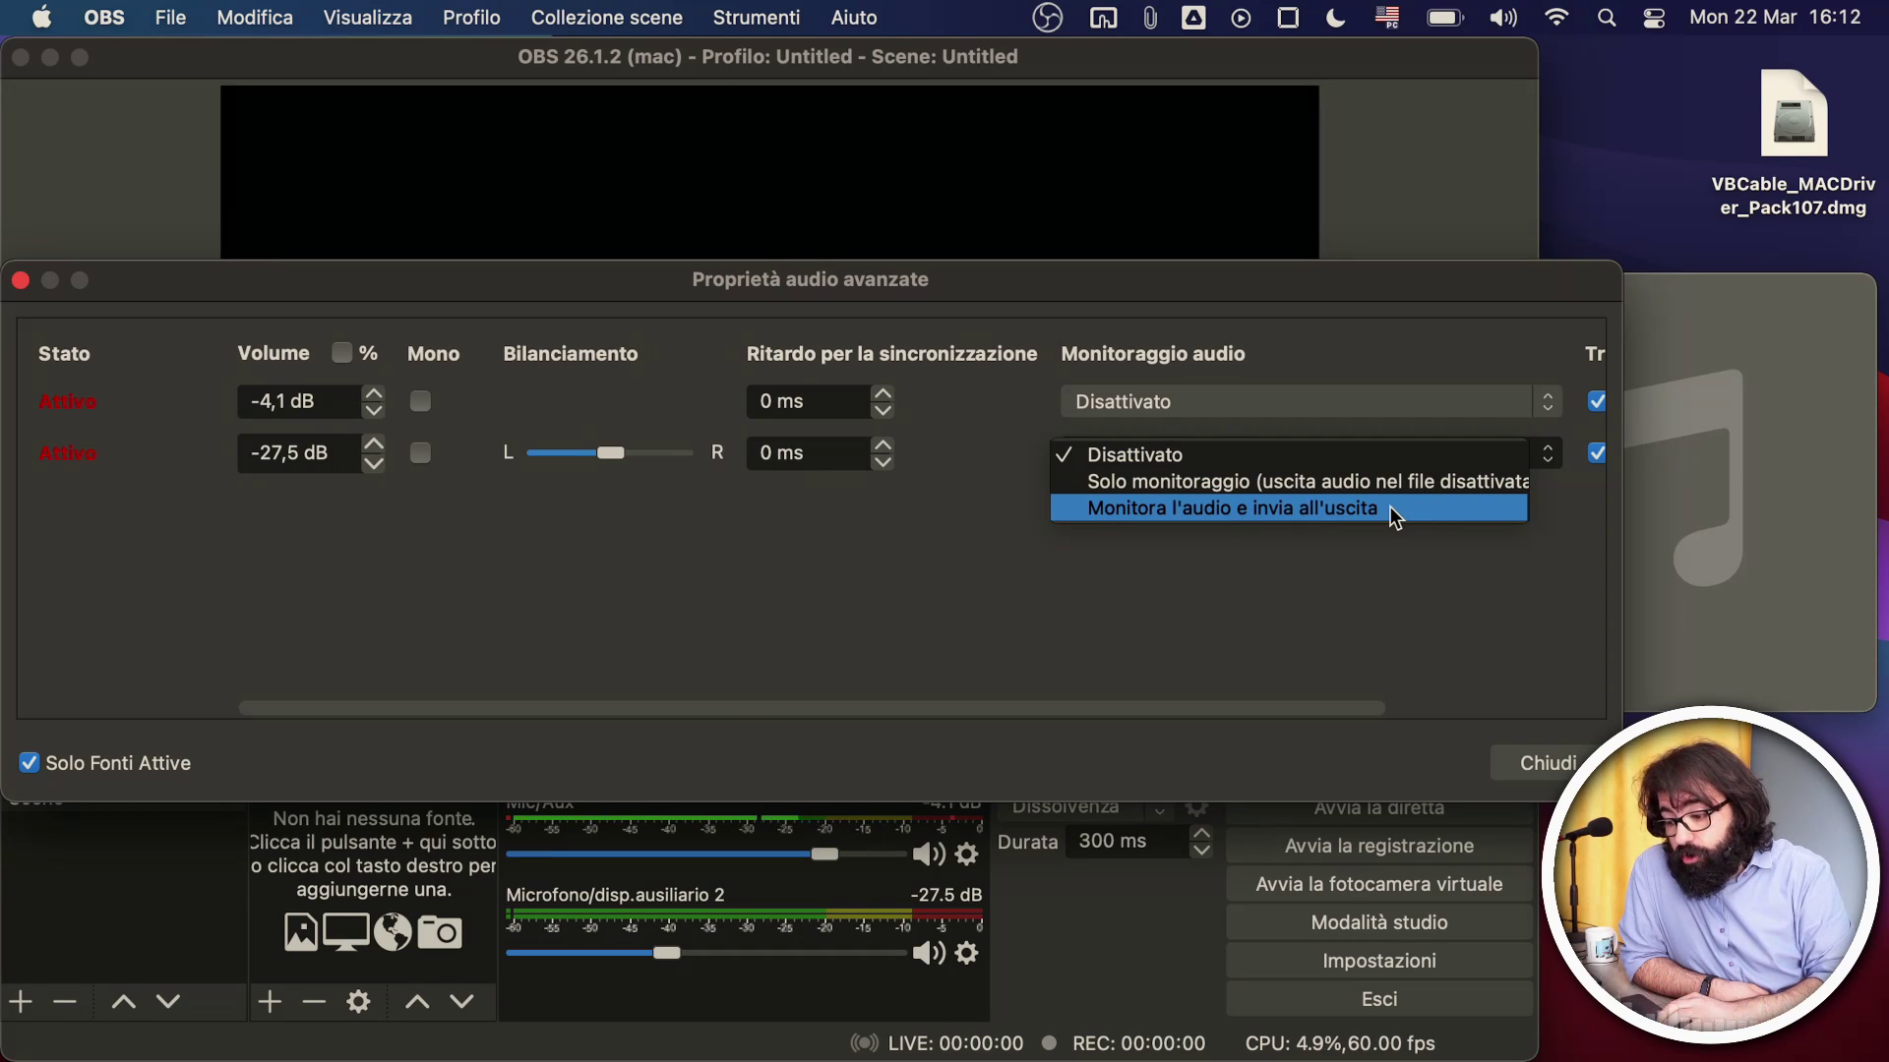
click(1356, 512)
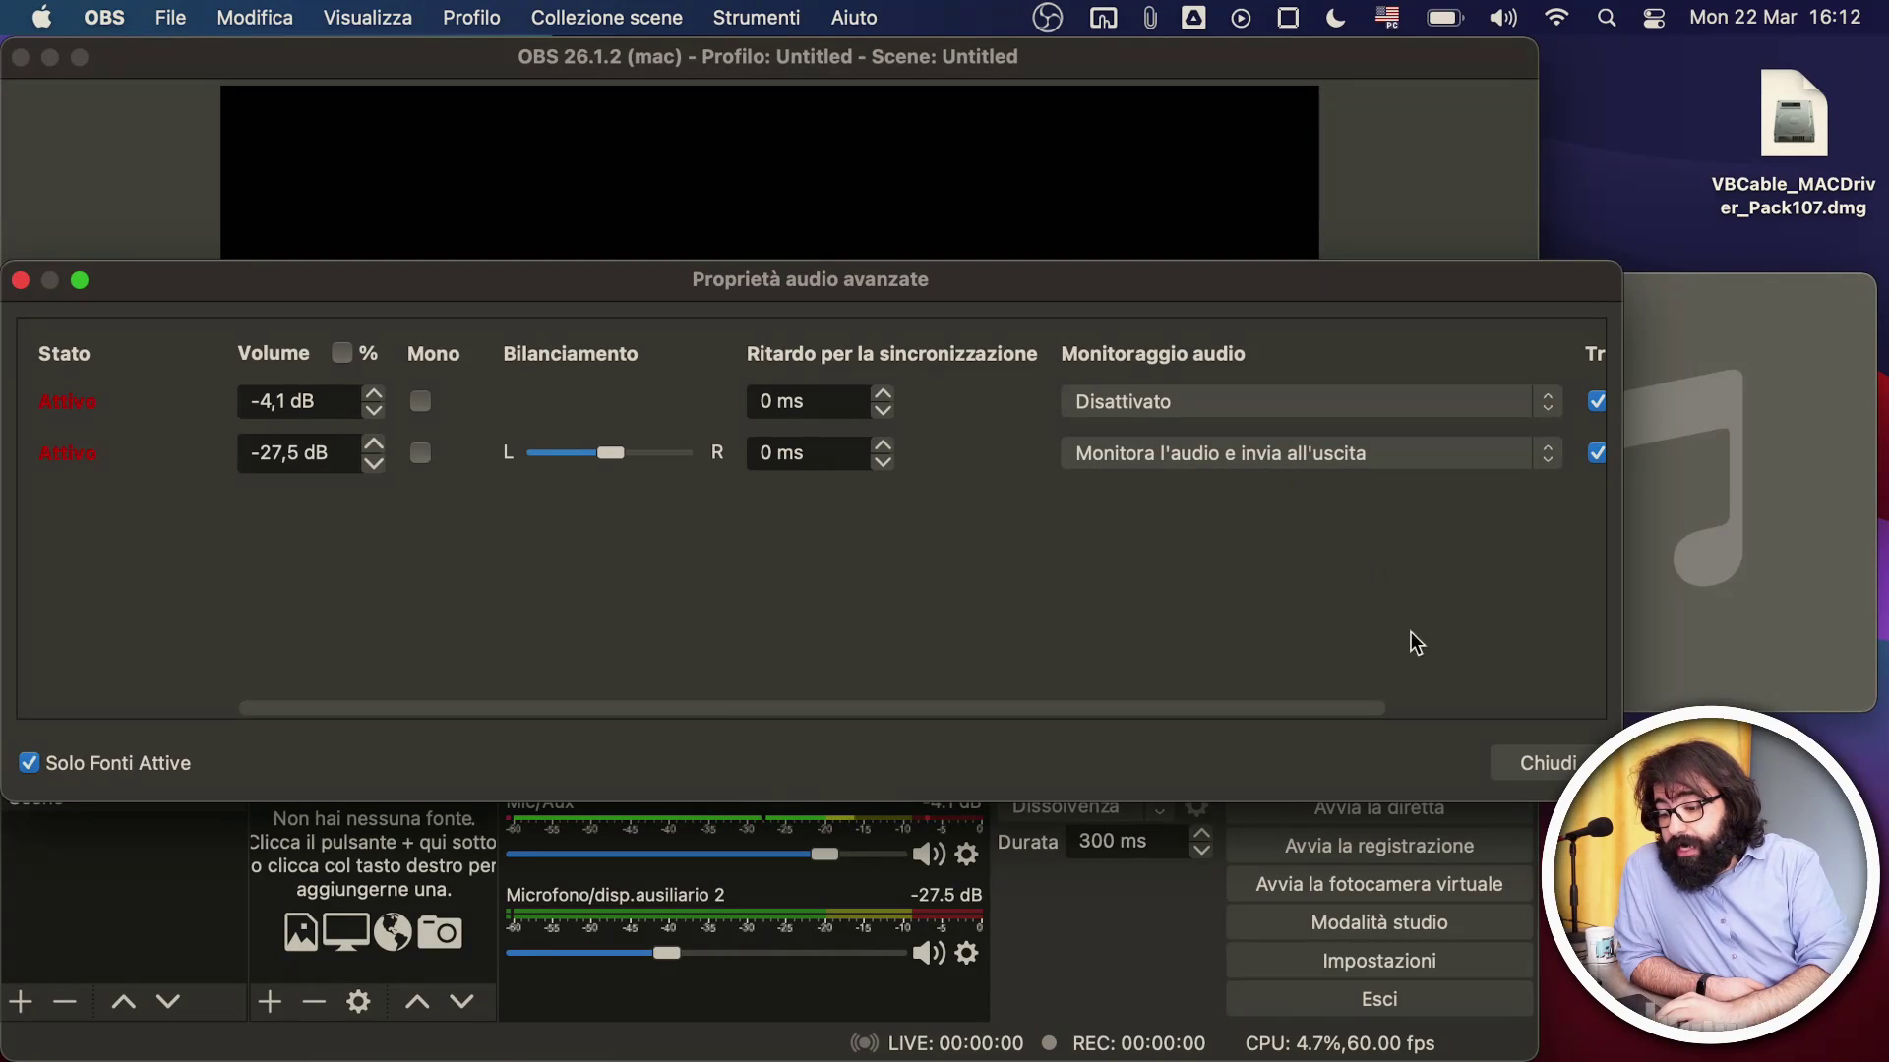
click(1532, 768)
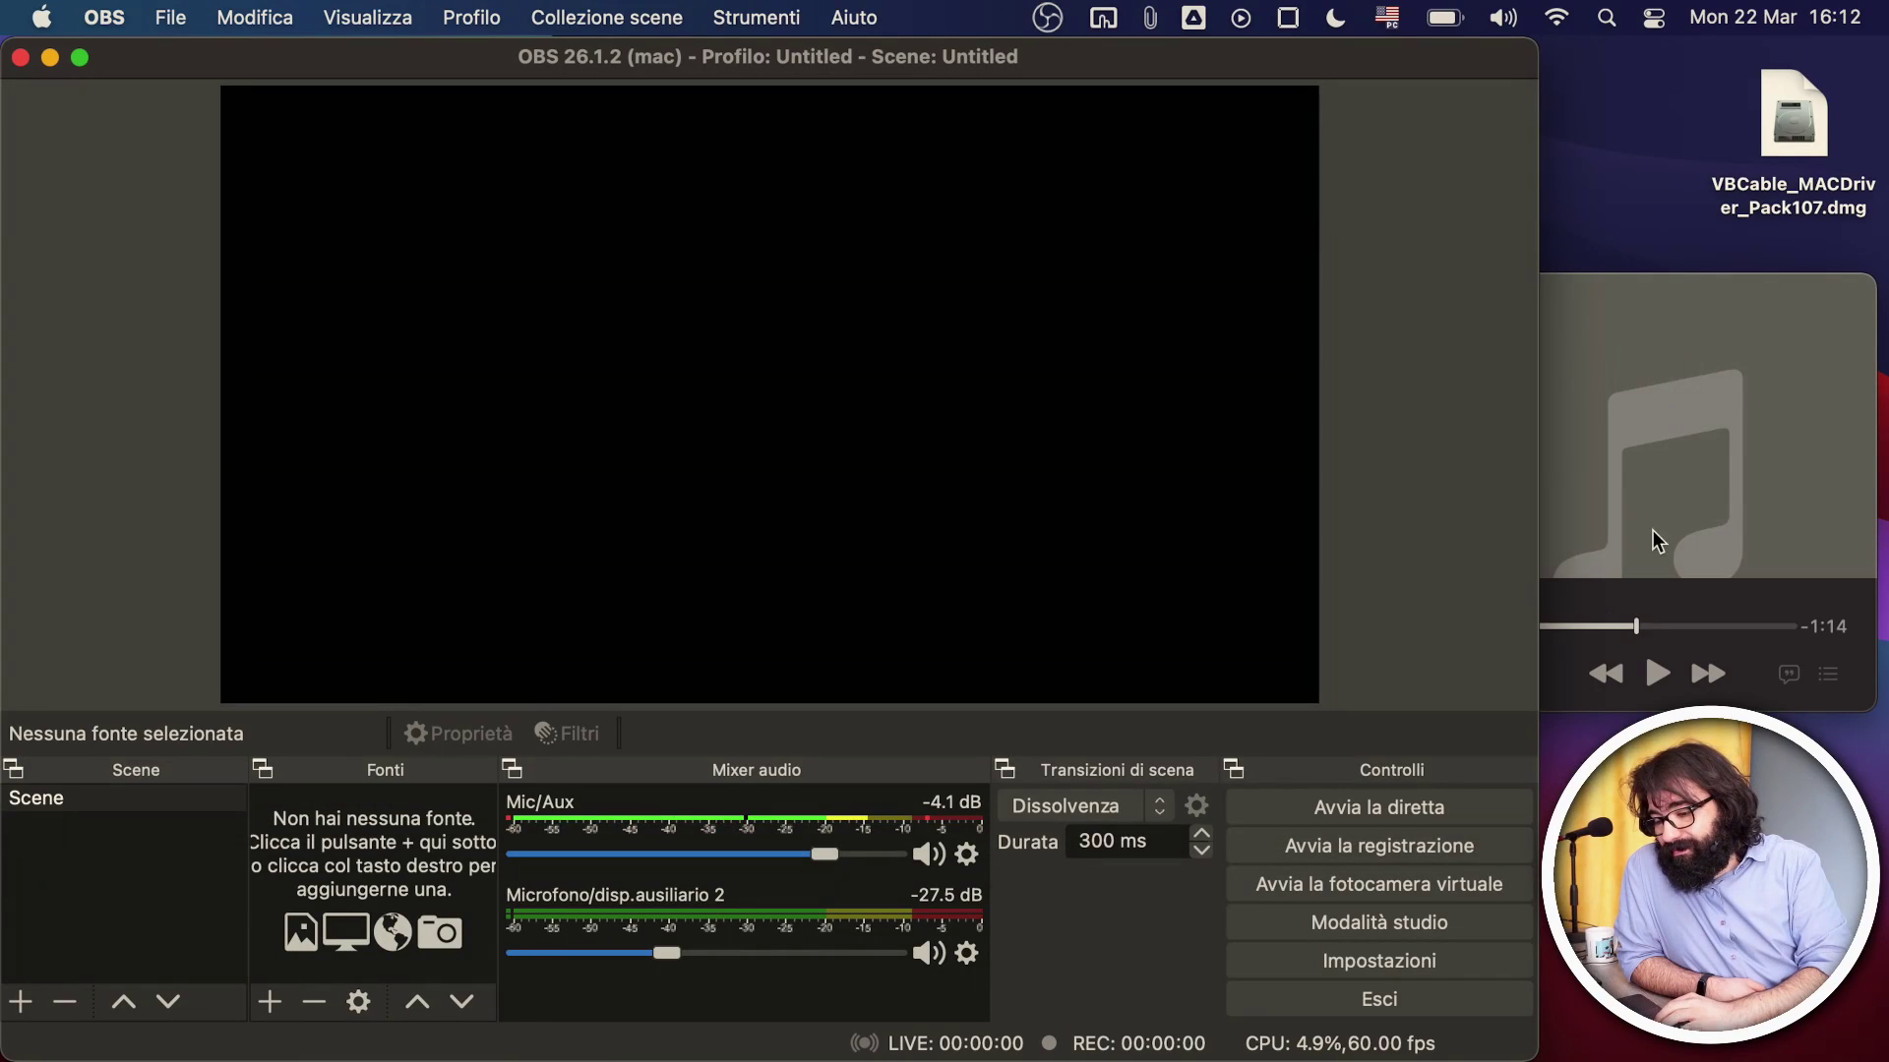
Test monitoring by playing and pausing the track twice in Music, and check the Mac's selected sound output.
click(1714, 425)
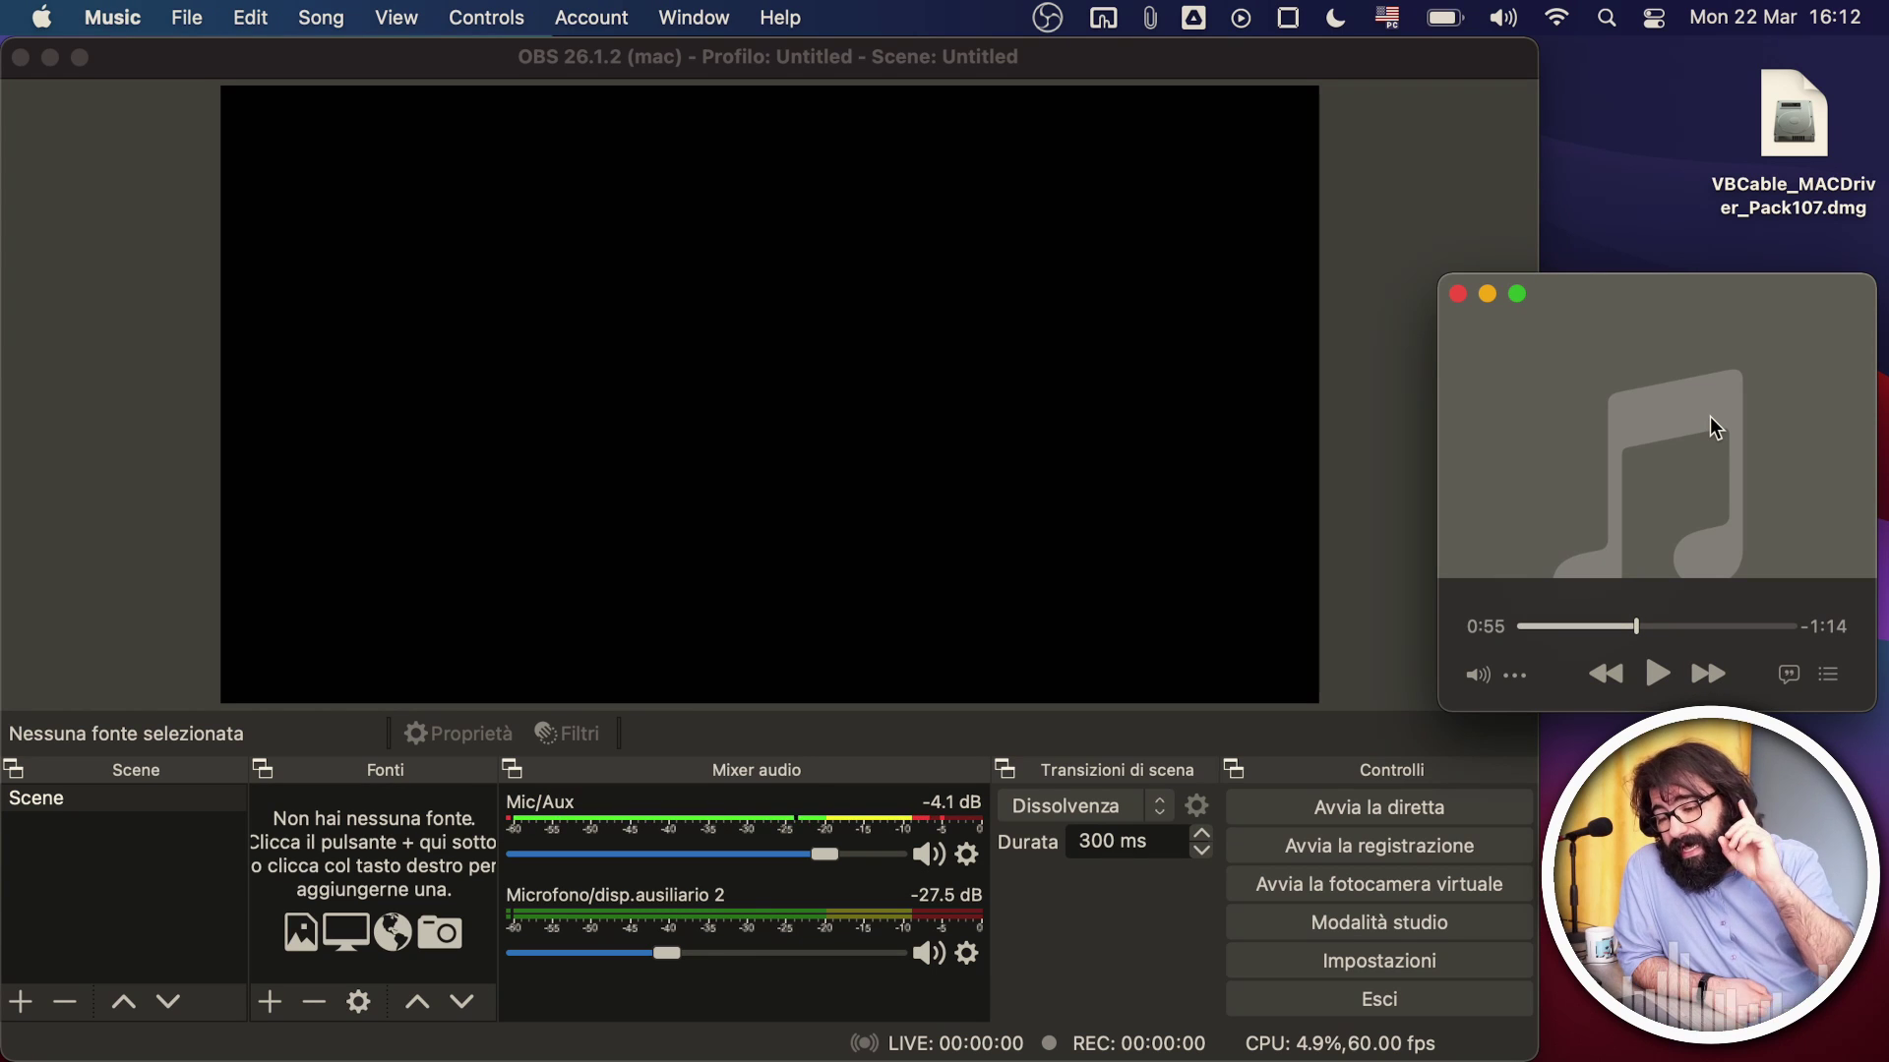
click(1660, 677)
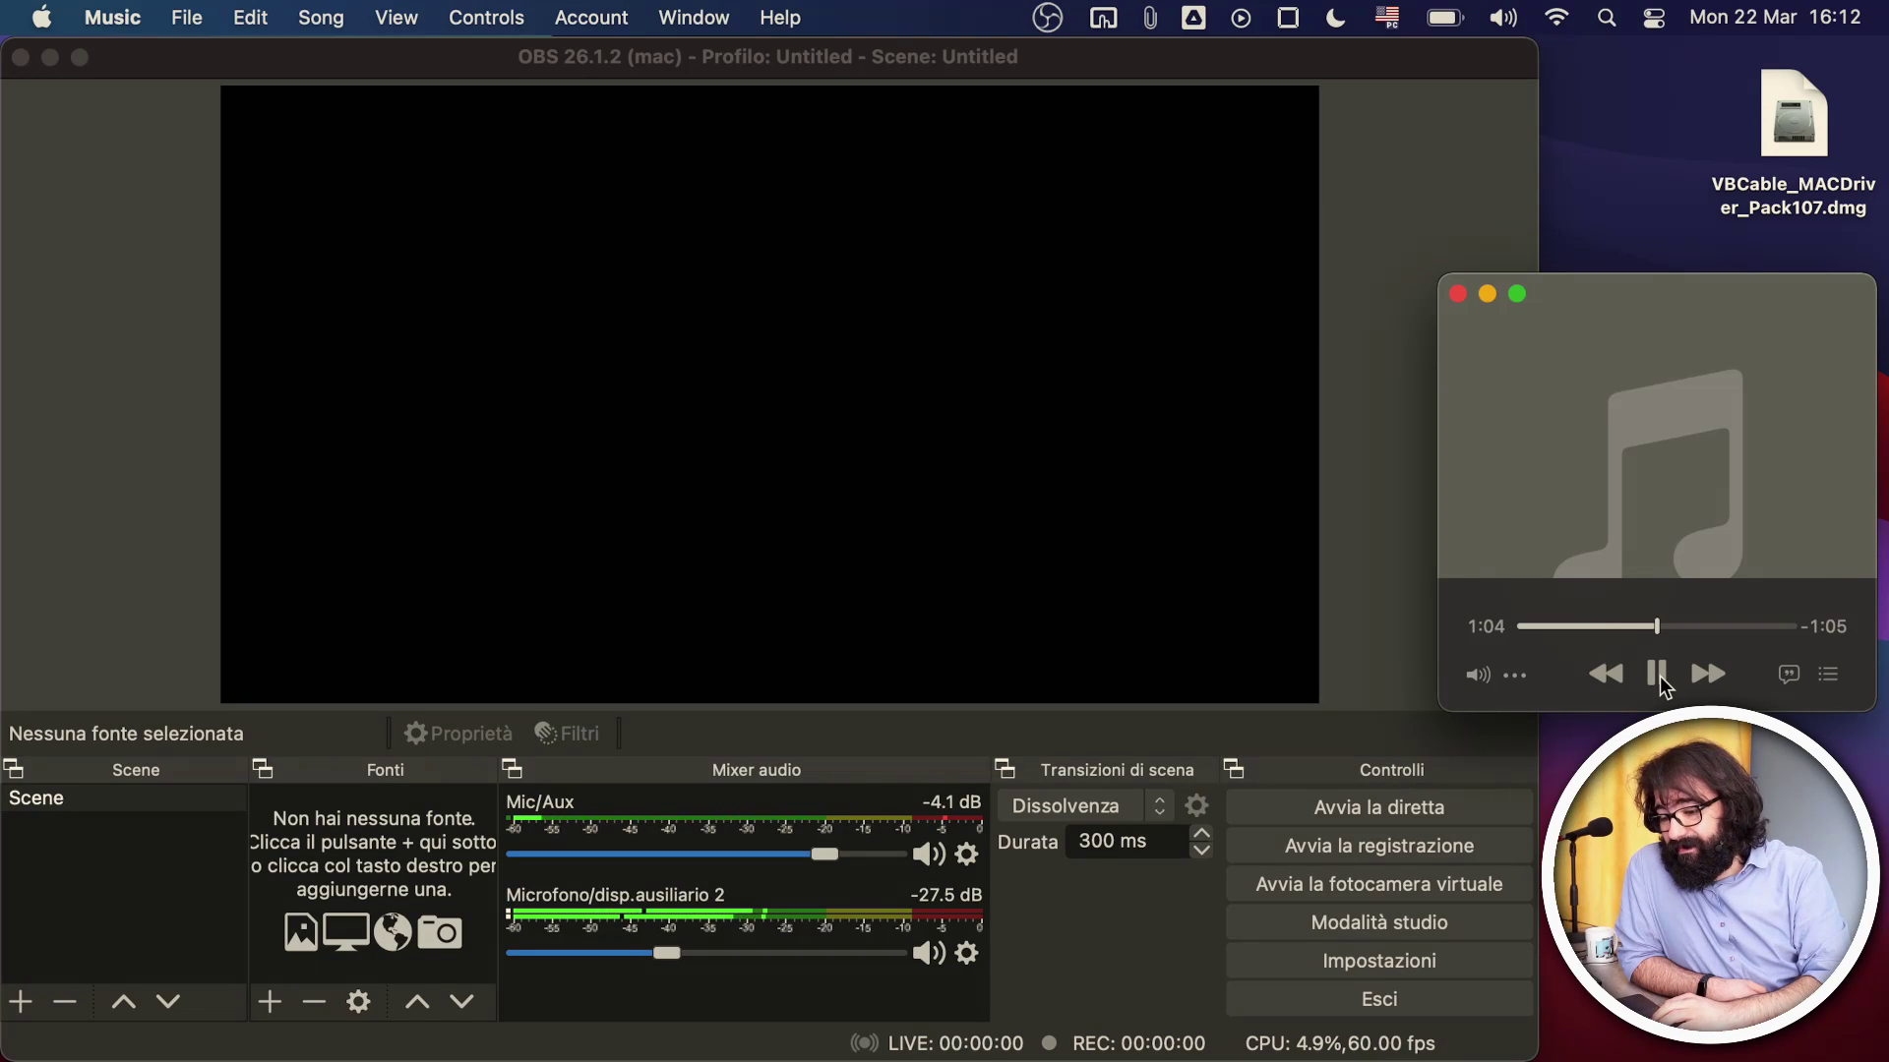
click(1659, 677)
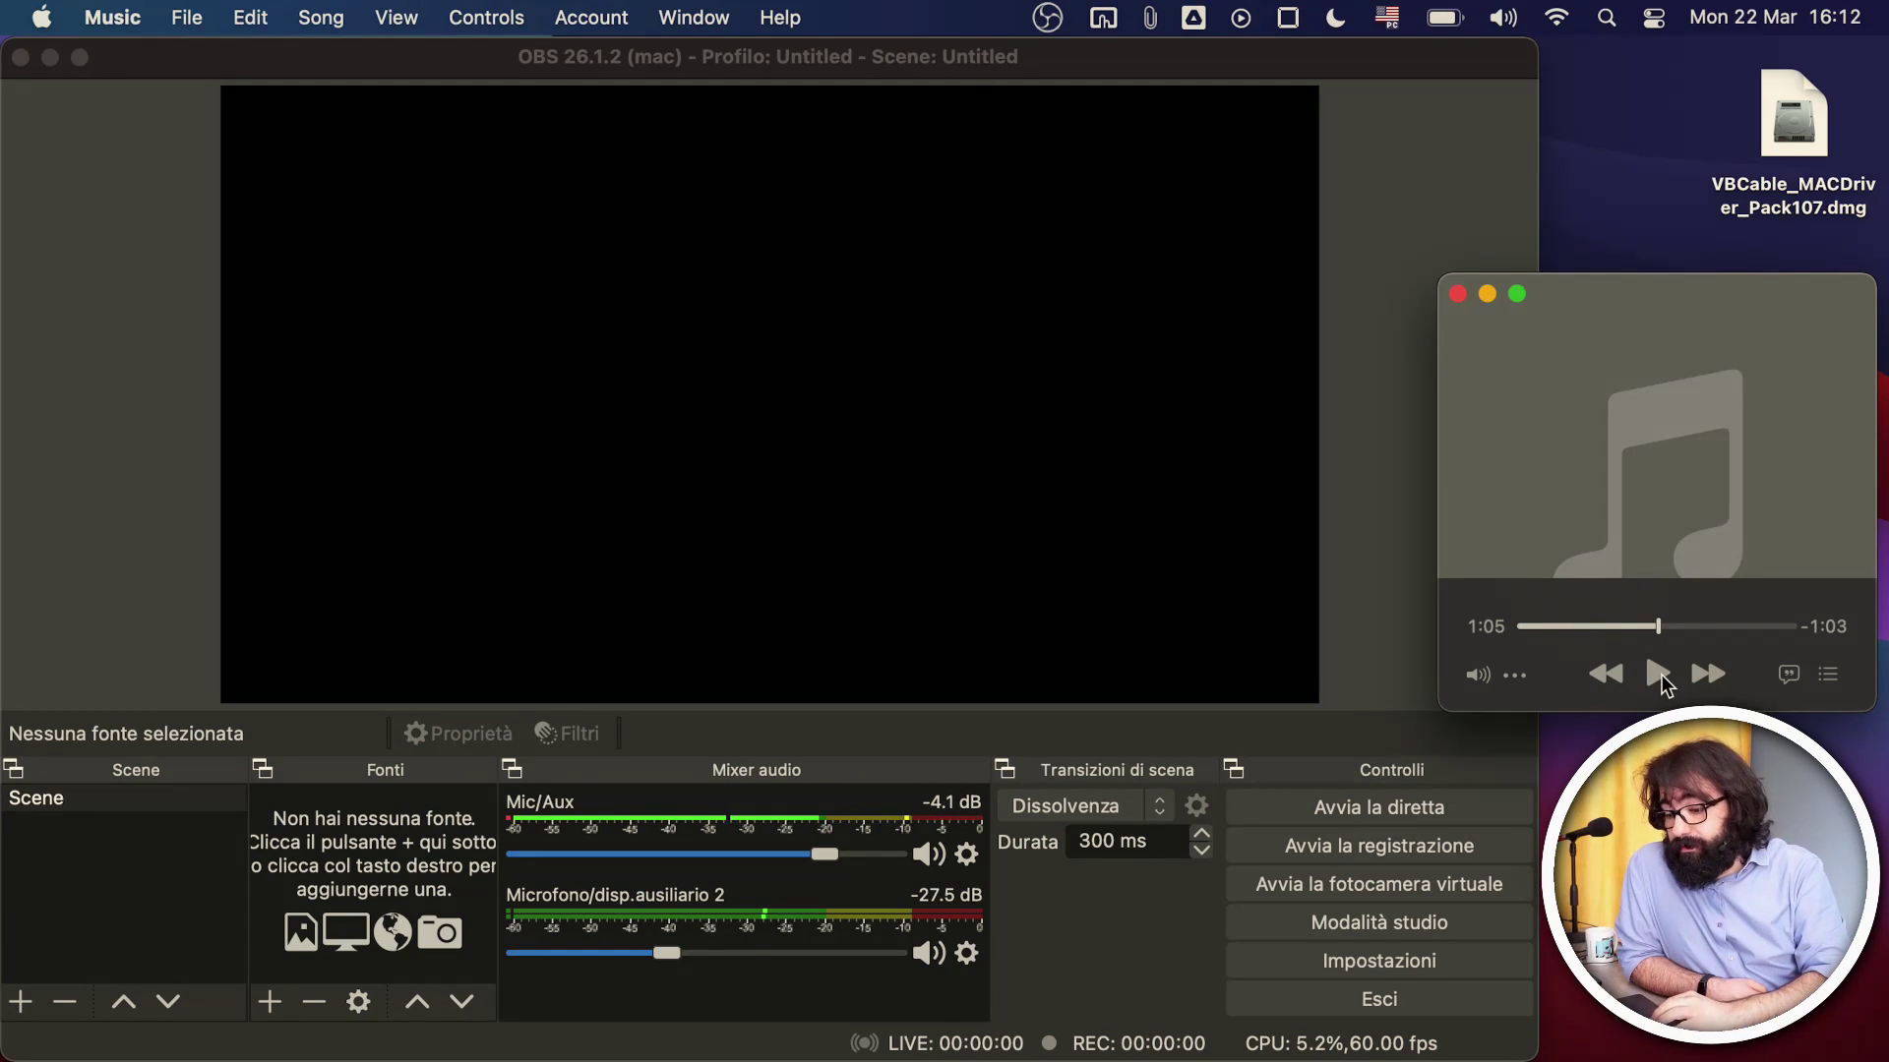
click(1659, 673)
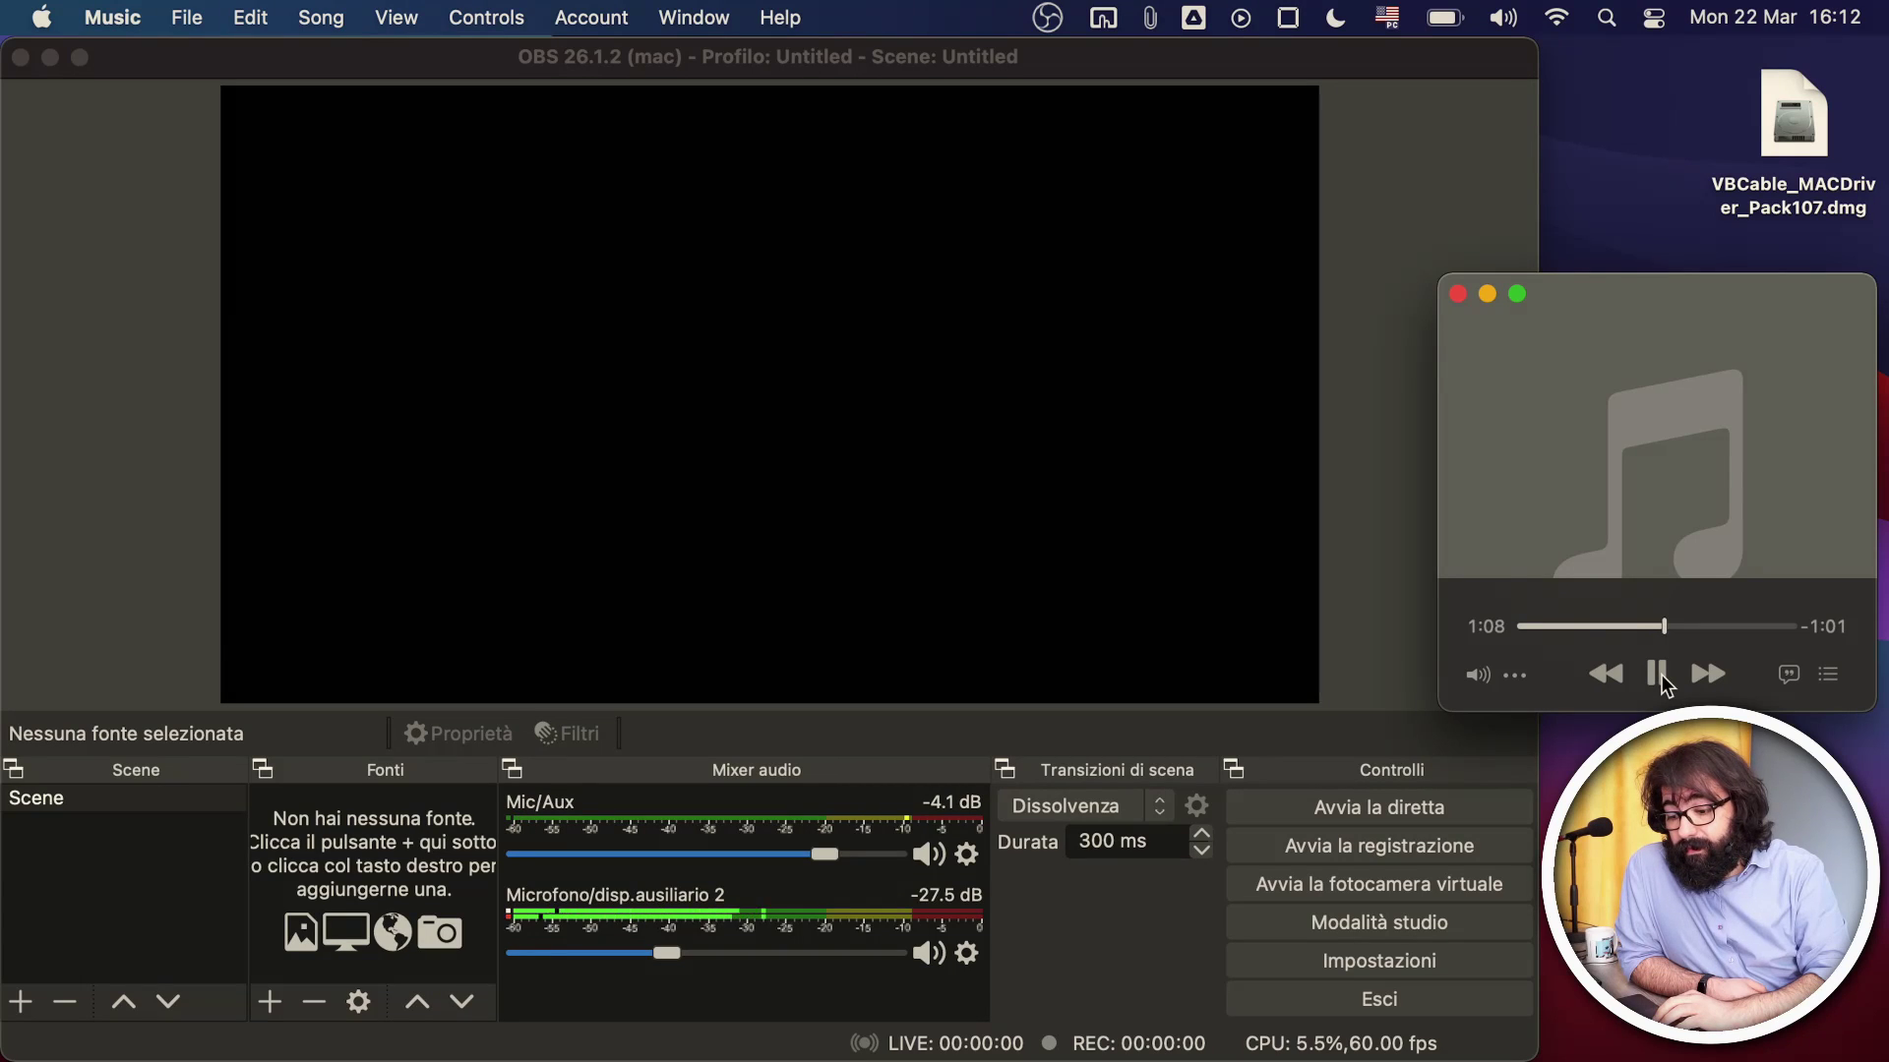
click(1658, 674)
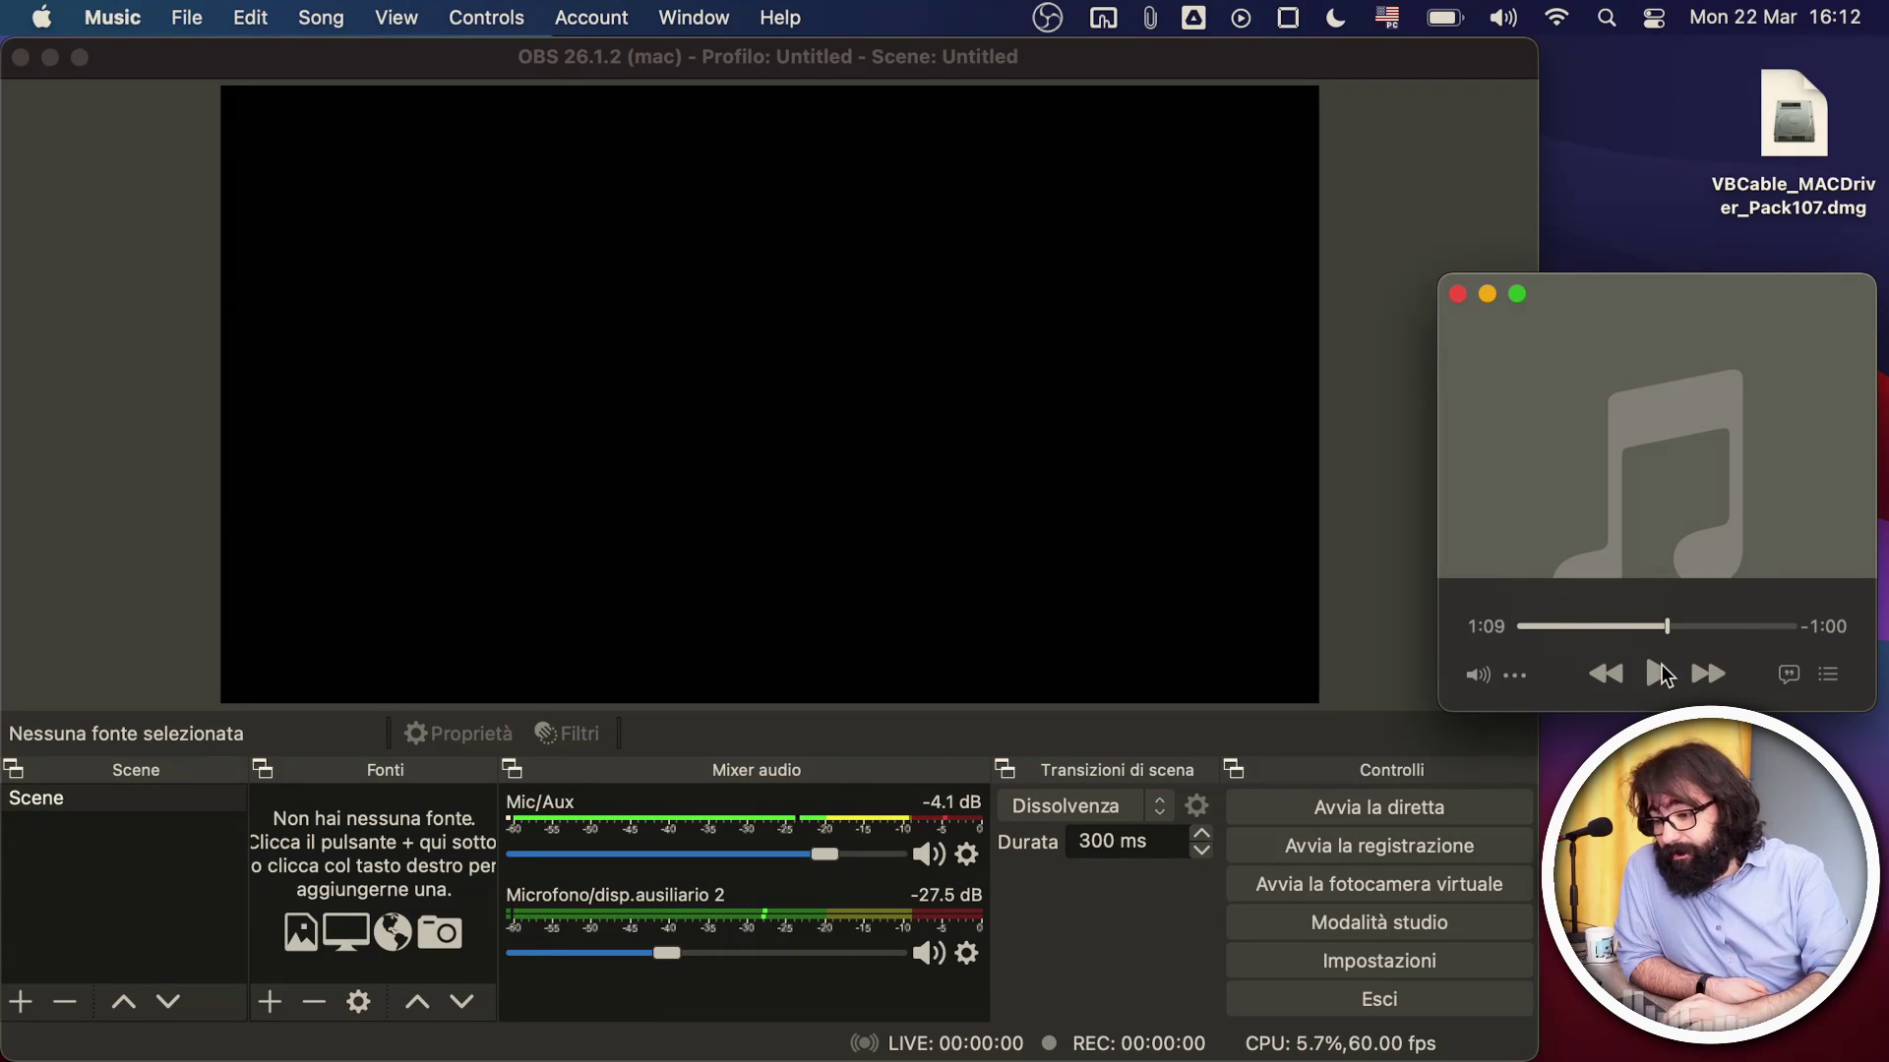
click(1503, 18)
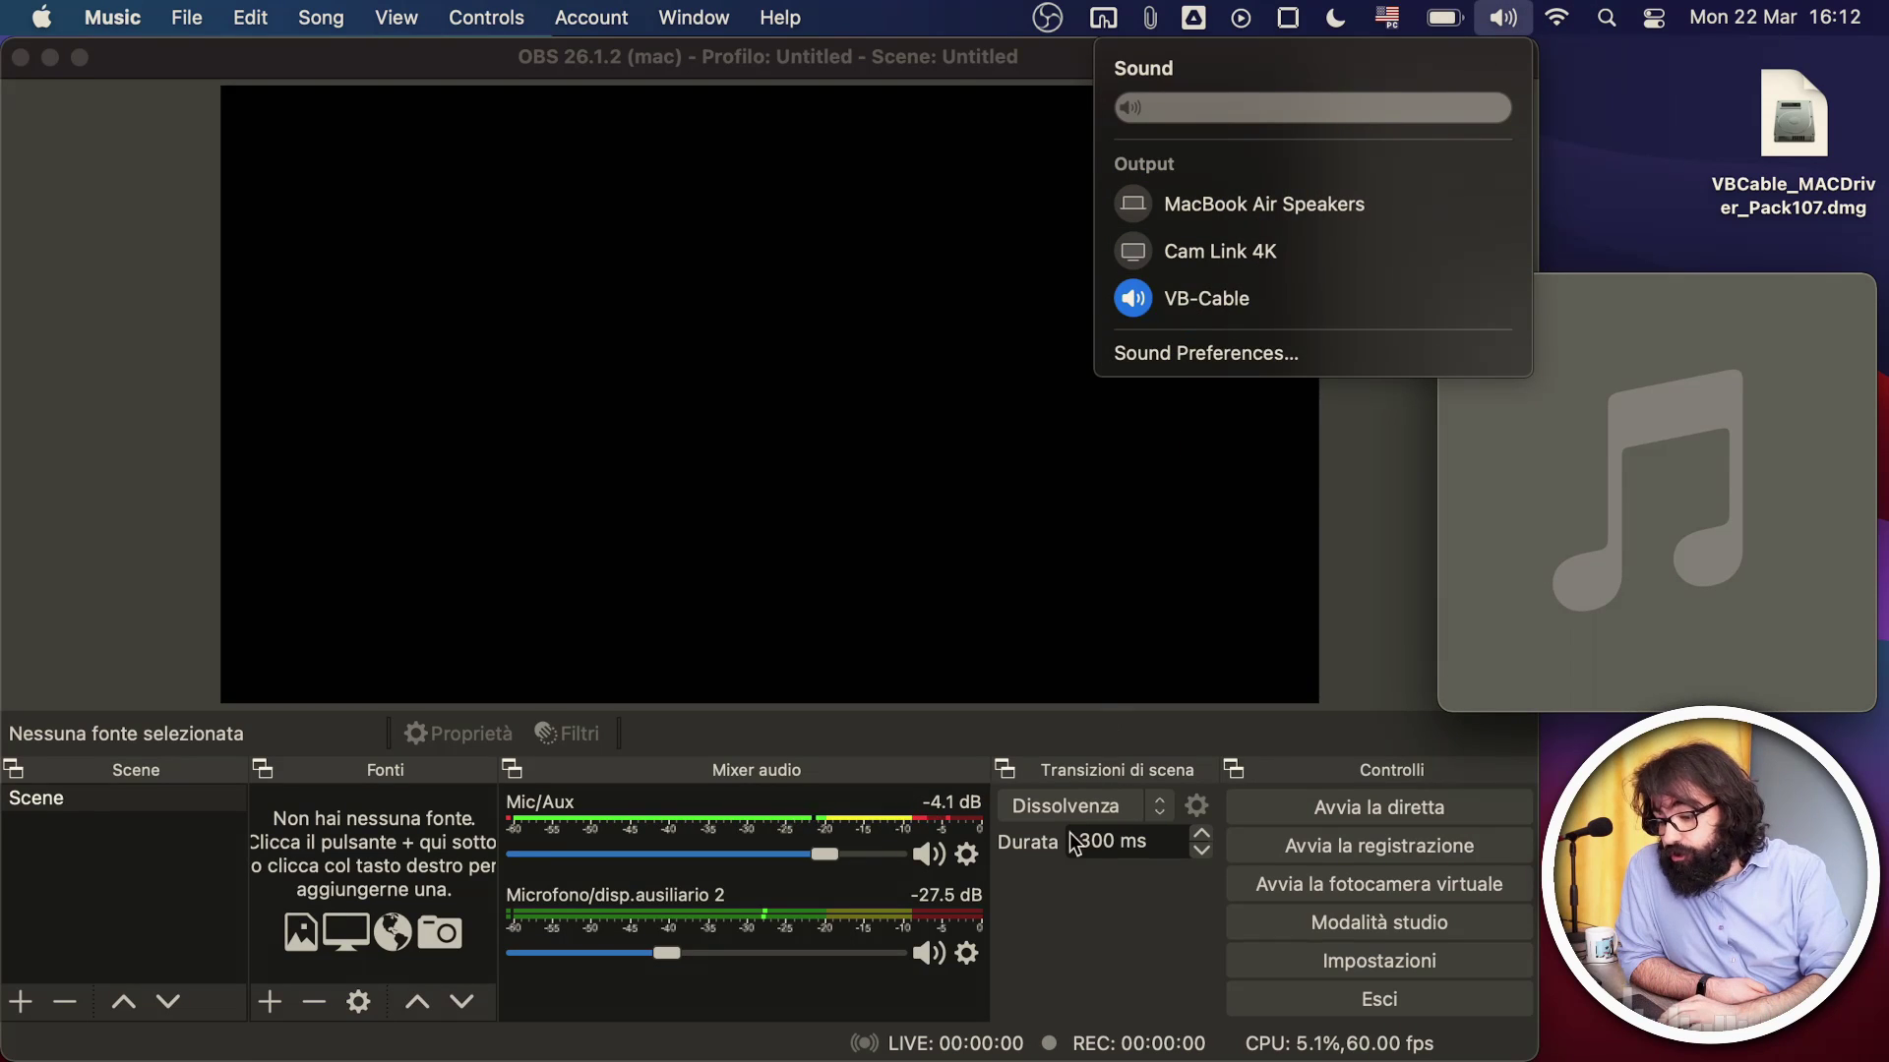
Review the global audio devices and monitoring device in the OBS audio settings, close the settings, and check the Mac's selected sound output.
click(1055, 952)
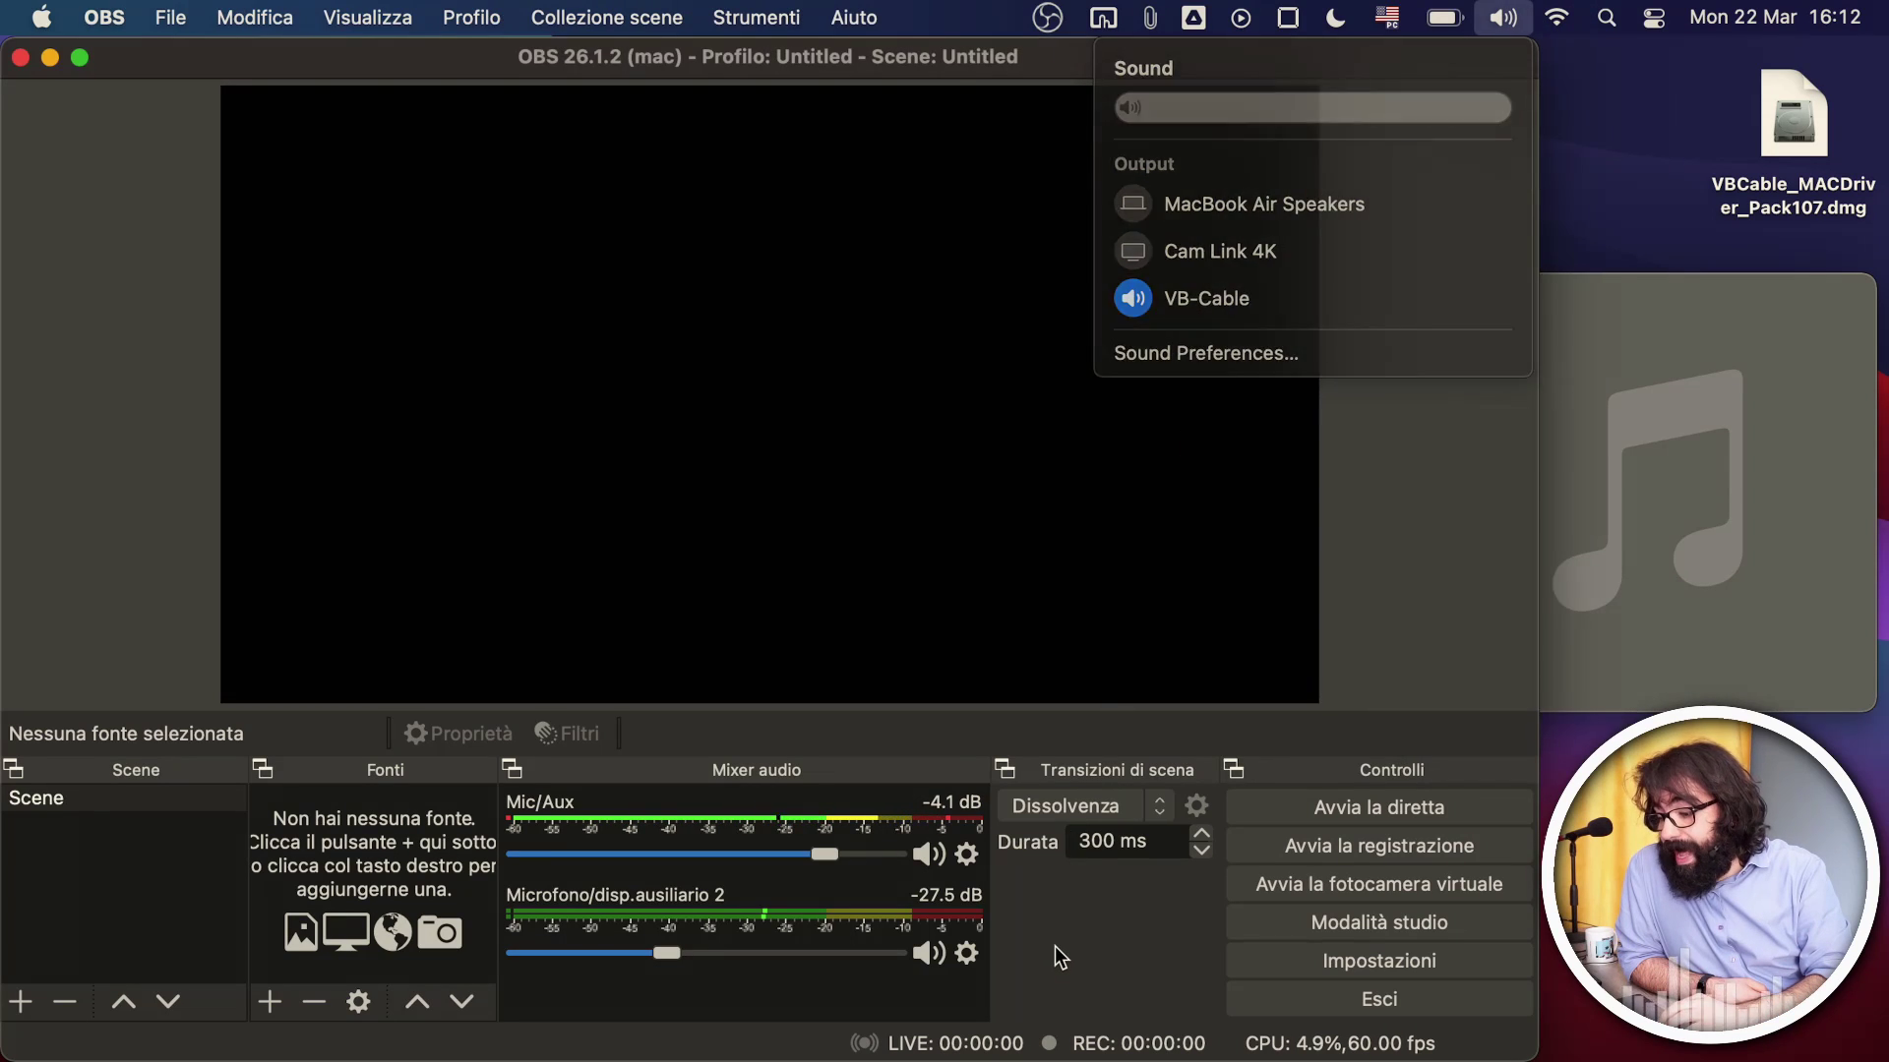
click(1365, 972)
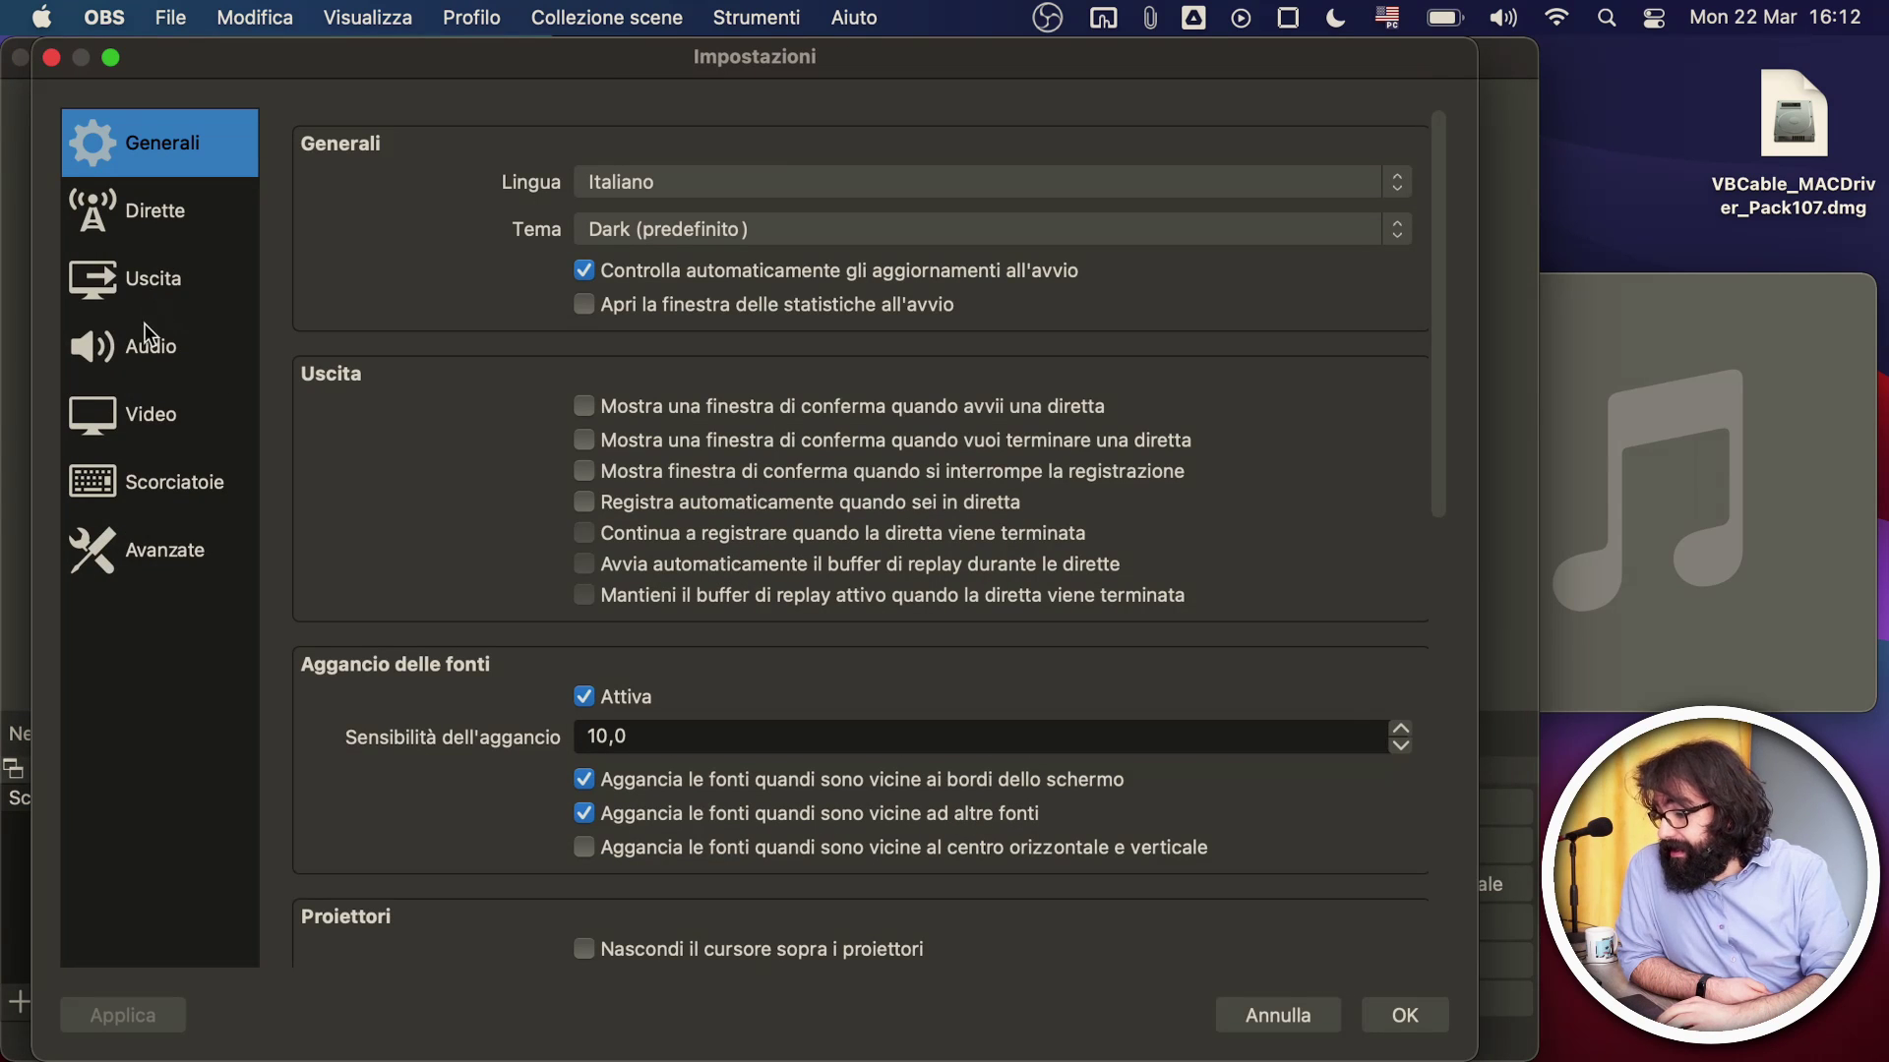
click(140, 361)
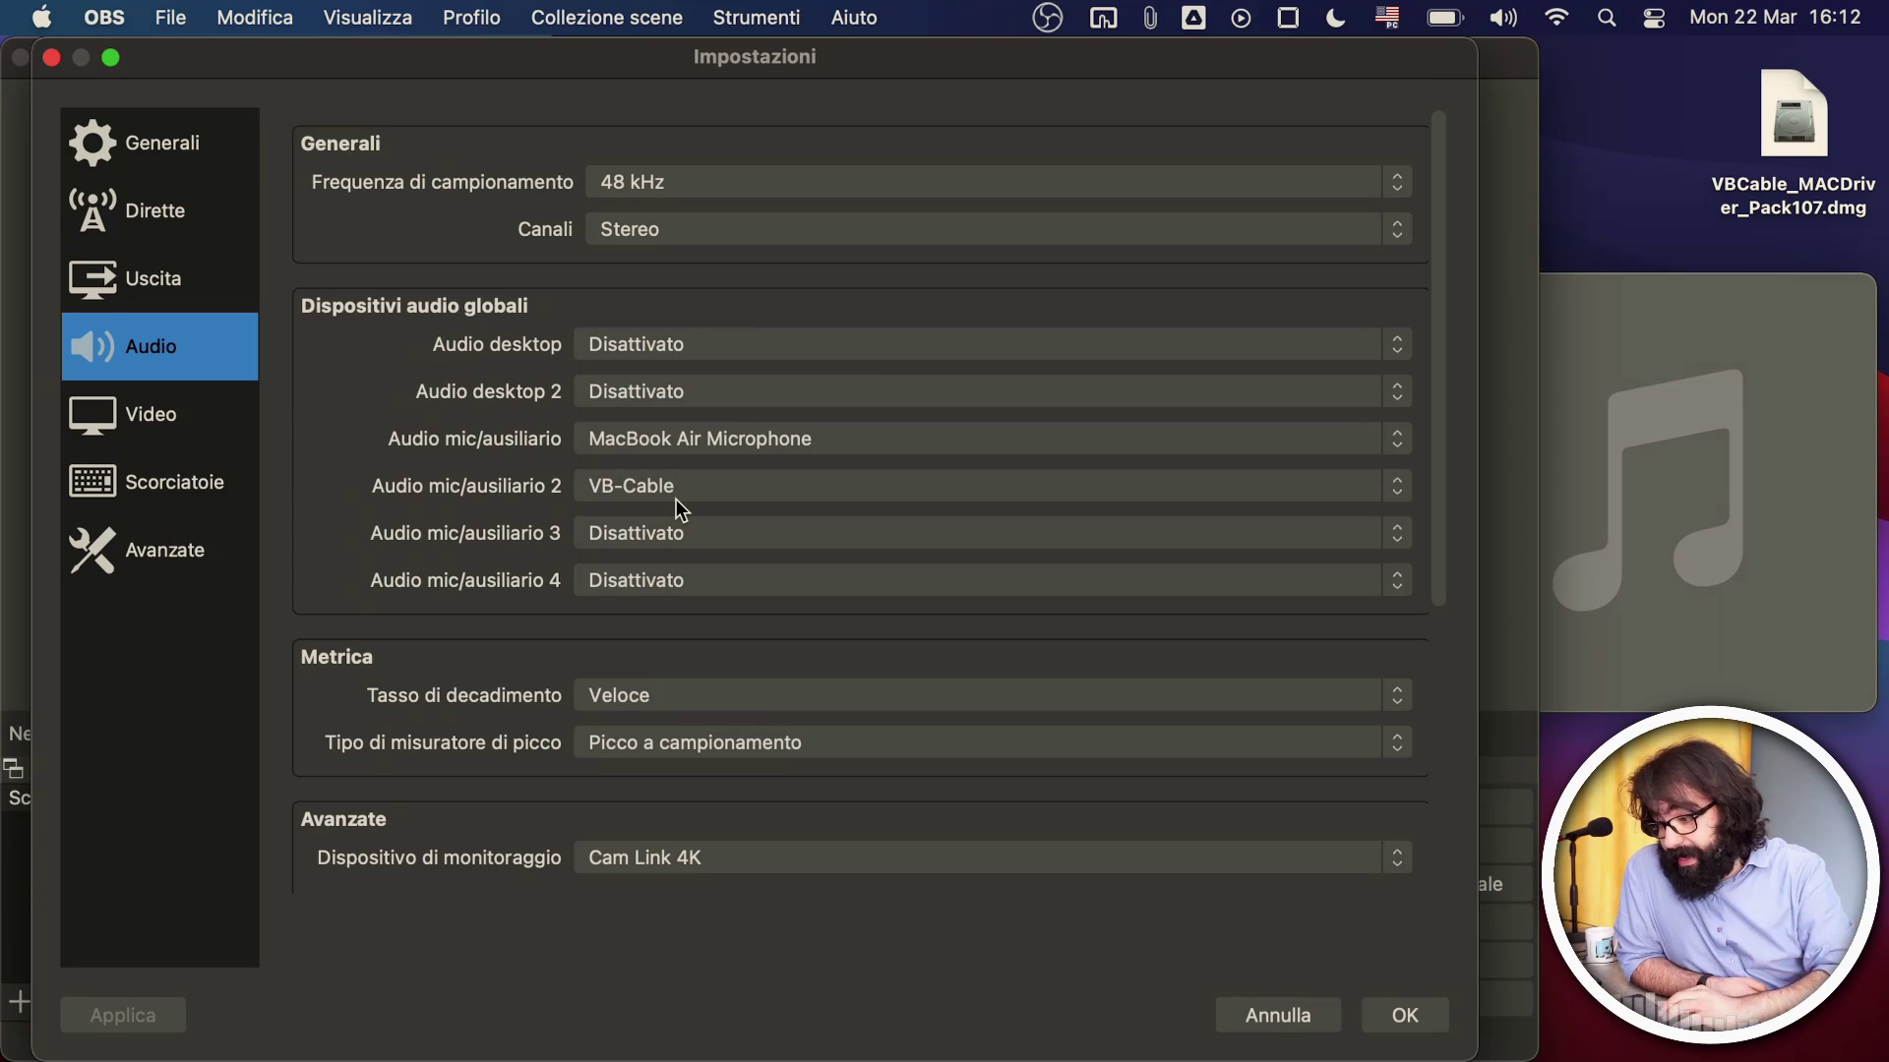
click(703, 346)
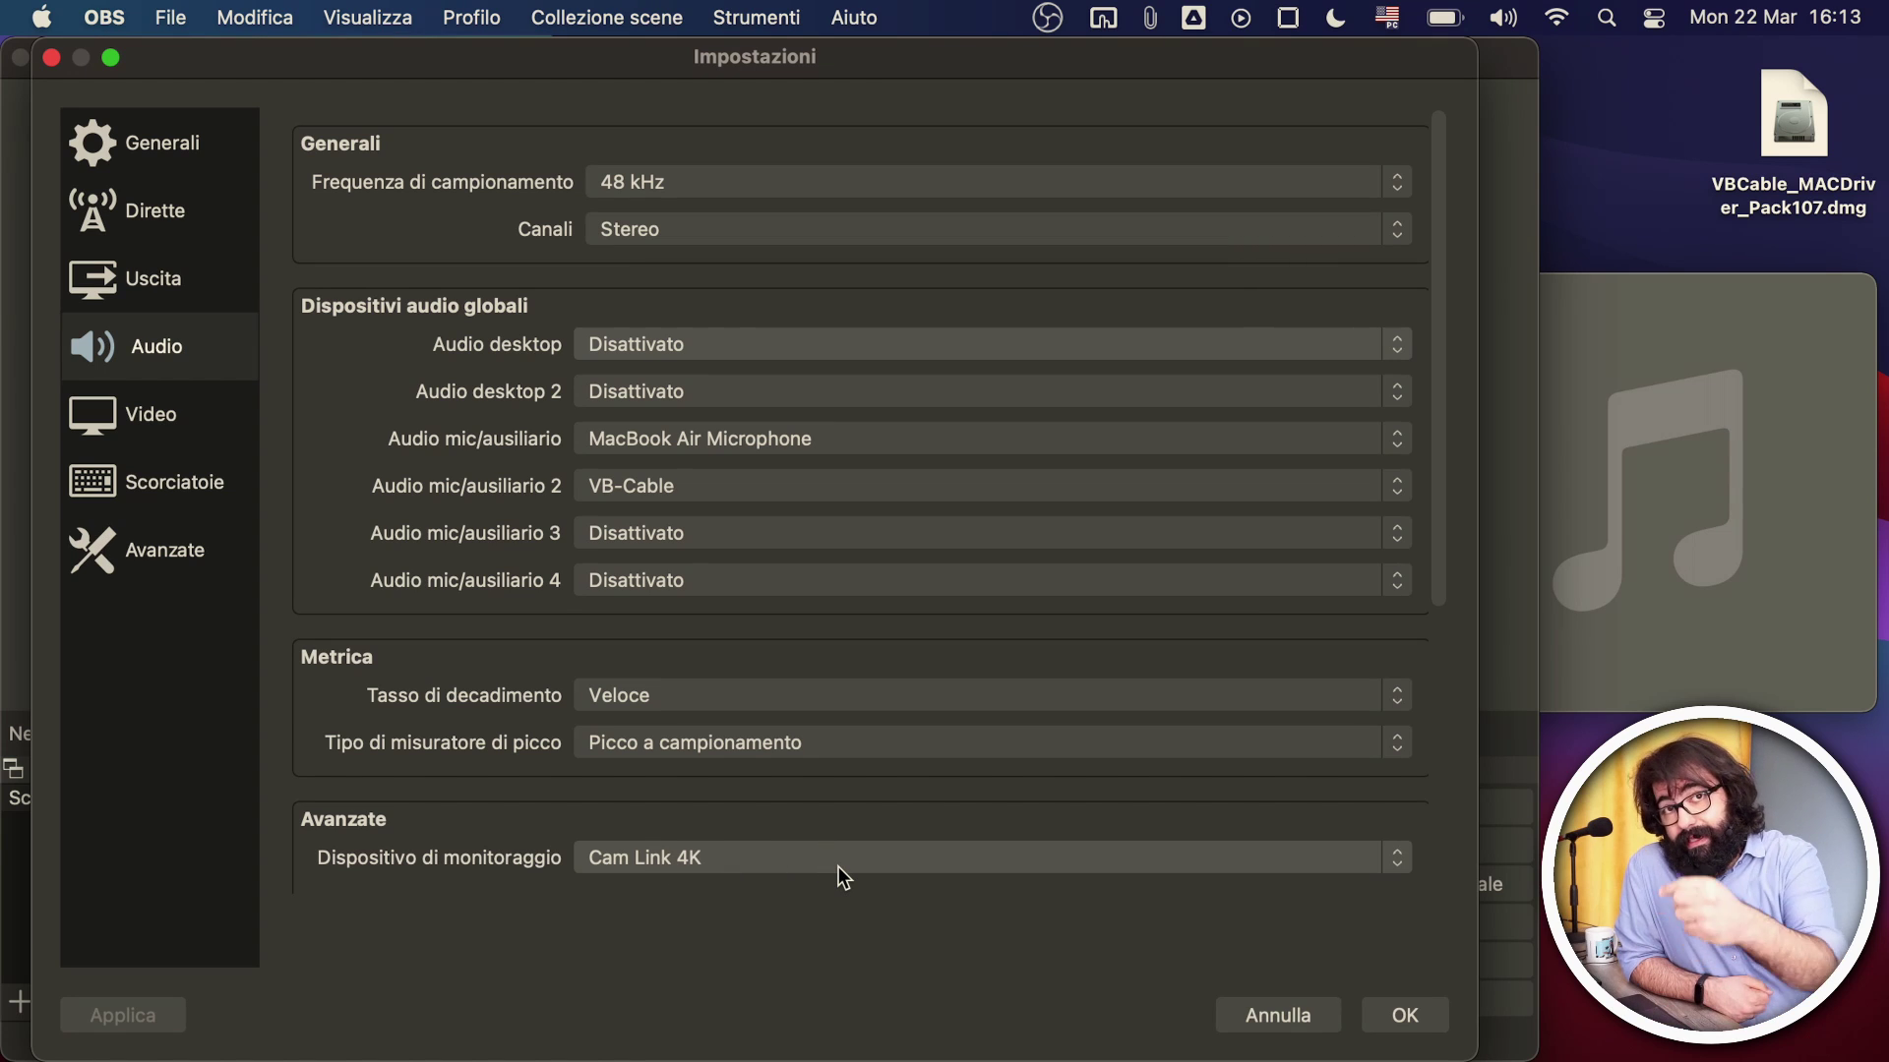
click(1416, 1023)
click(1511, 29)
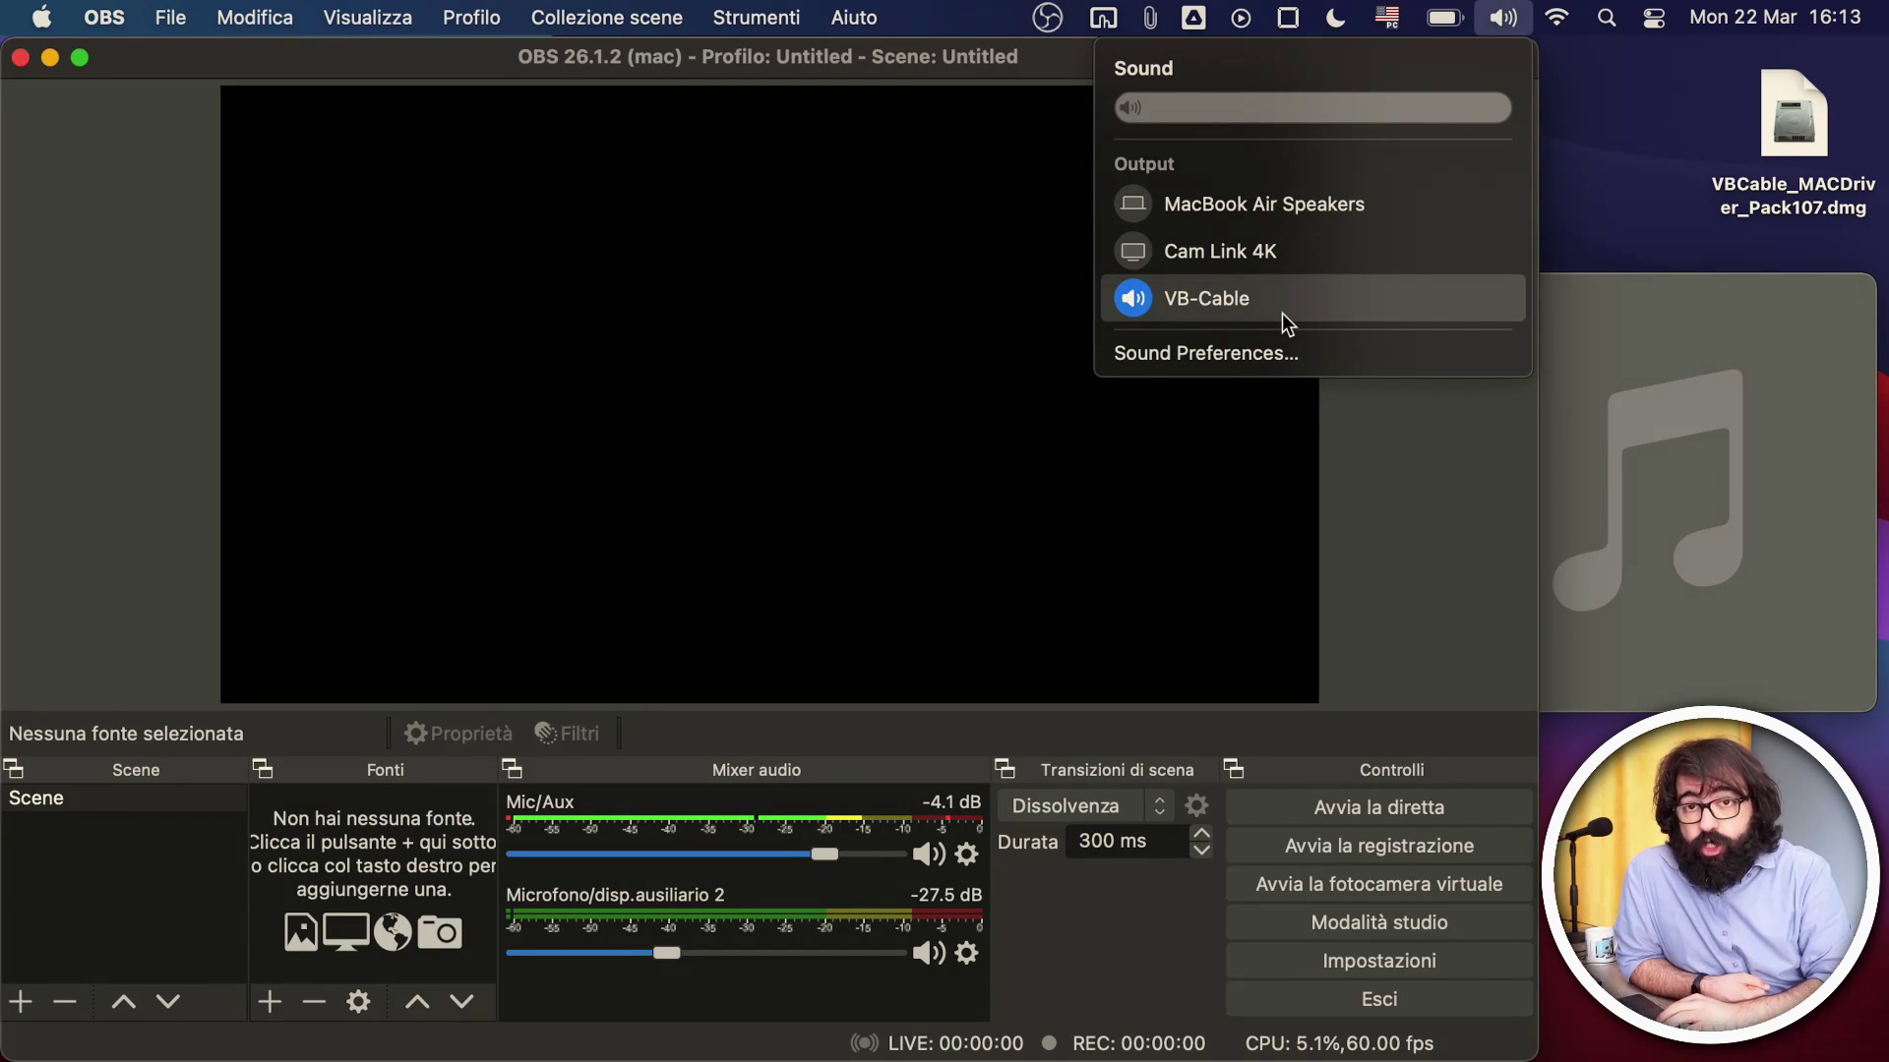
click(1349, 594)
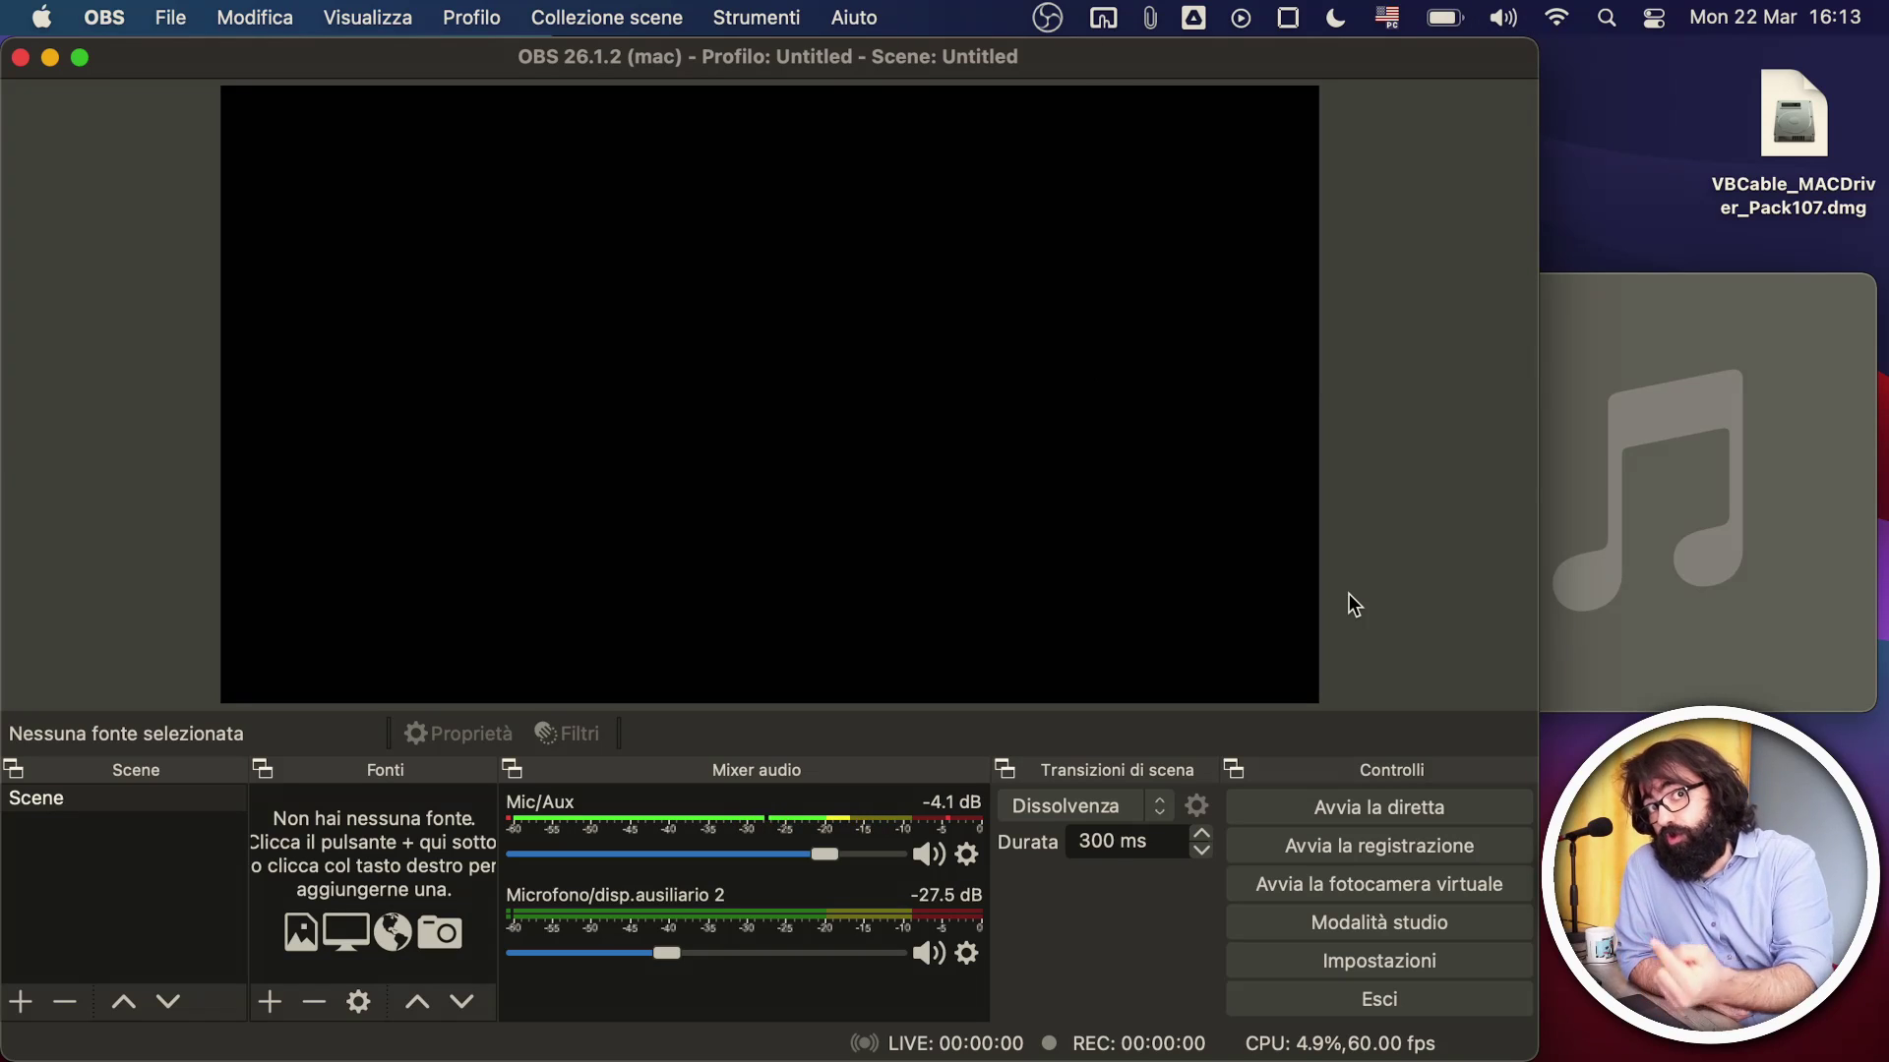
Check the audio monitoring option for Microfono/disp.ausiliario 2 in the advanced audio properties, and close the window.
click(980, 957)
click(1056, 937)
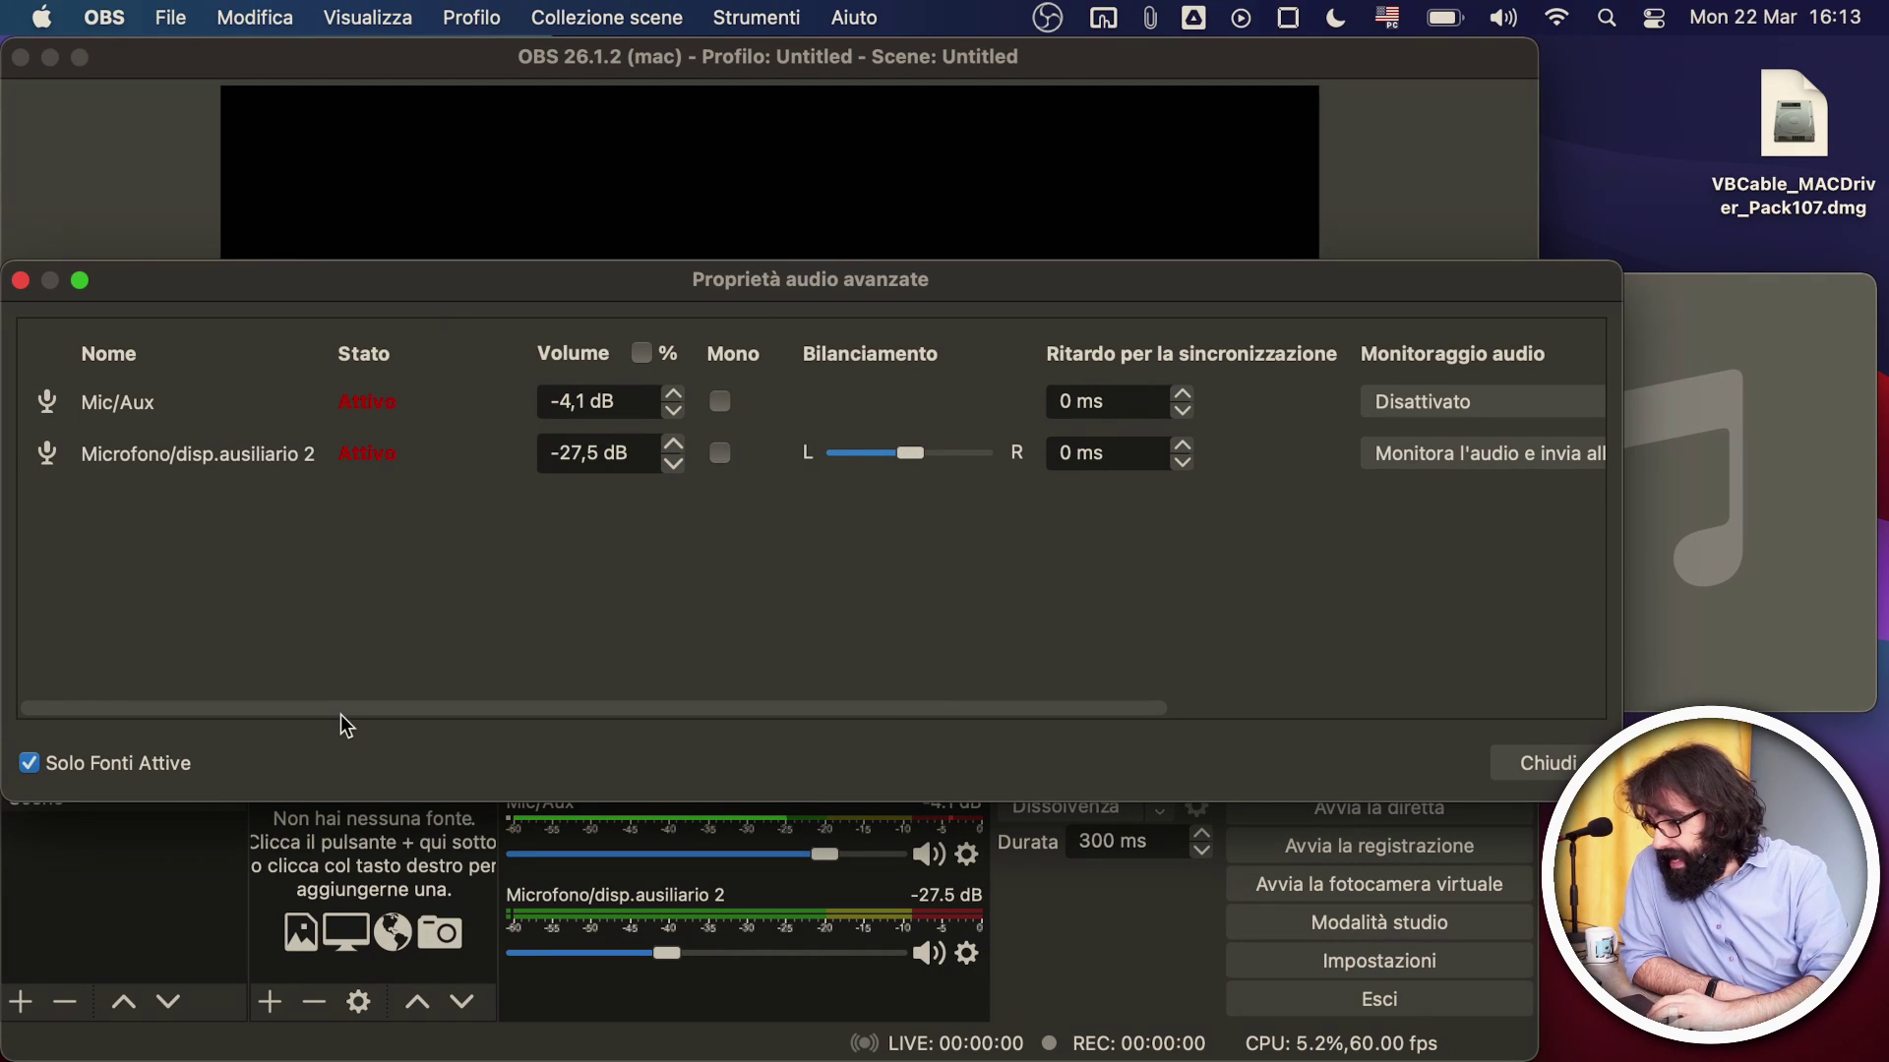
drag(341, 710, 594, 677)
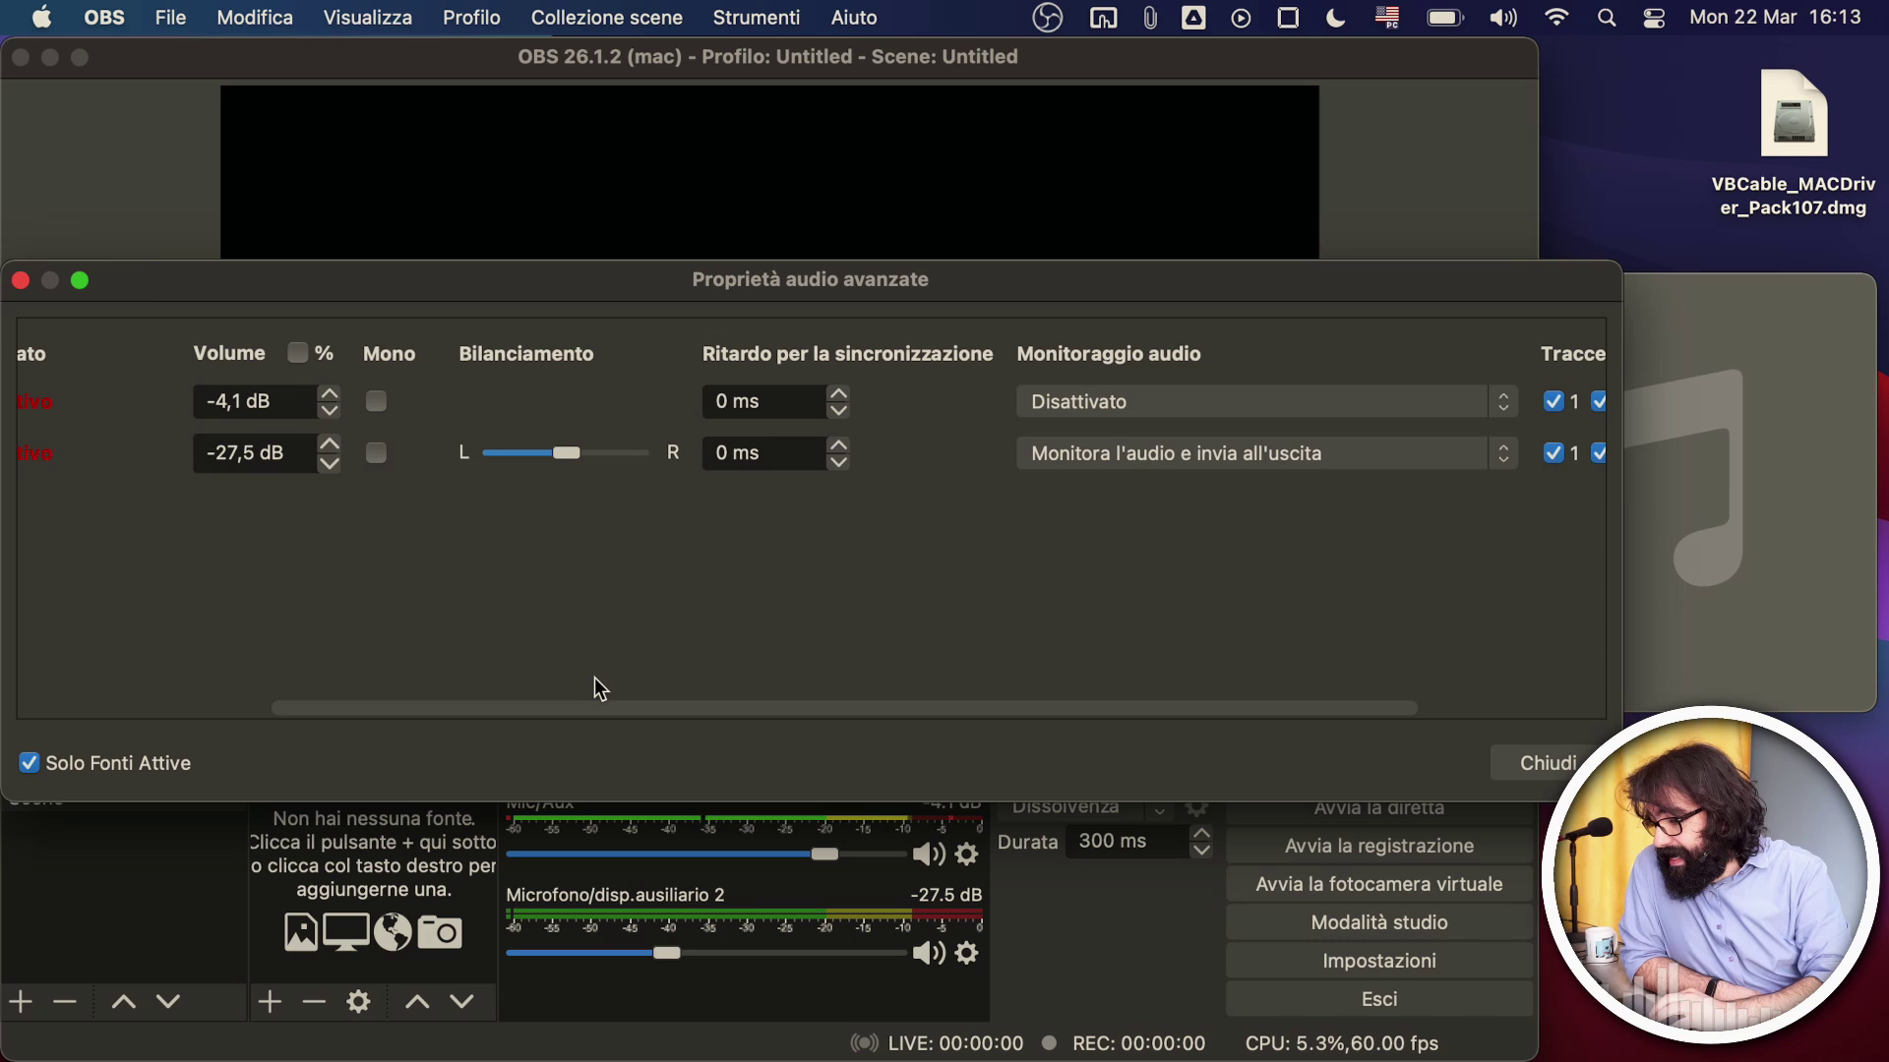
click(1218, 453)
click(1229, 557)
click(1535, 765)
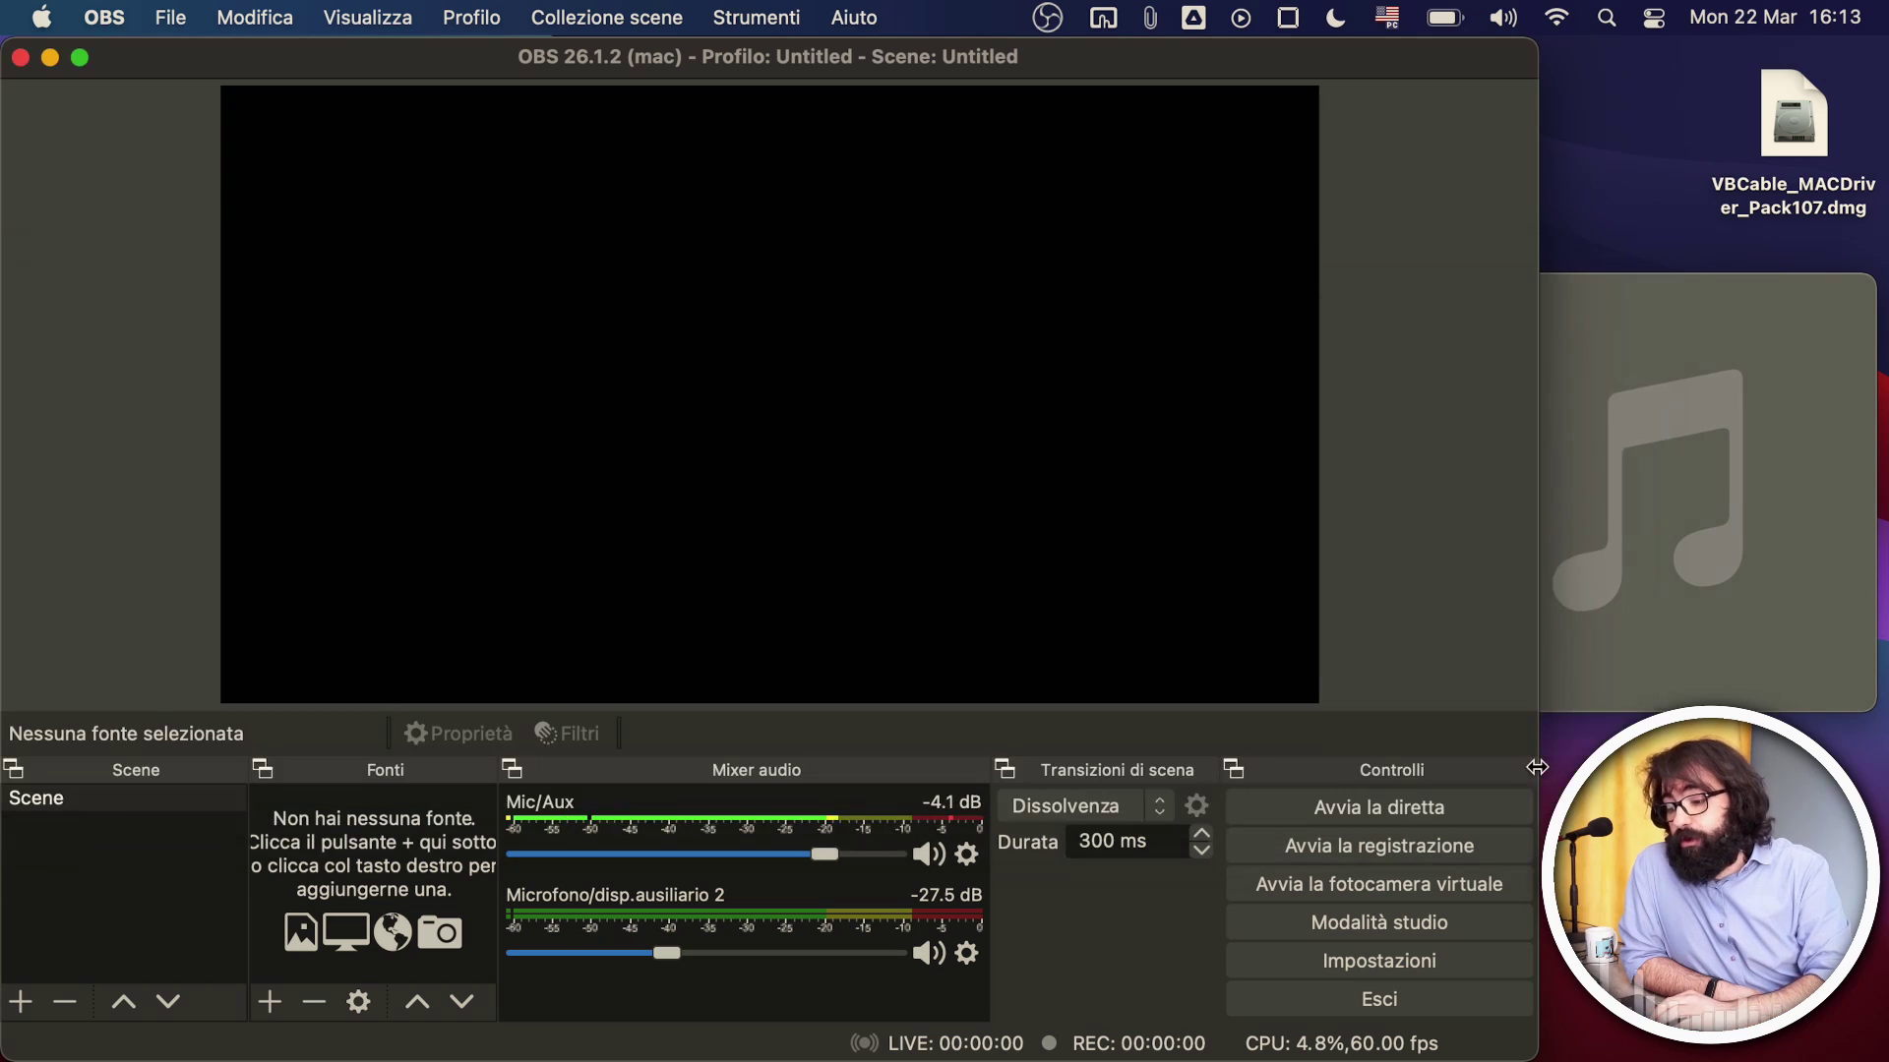